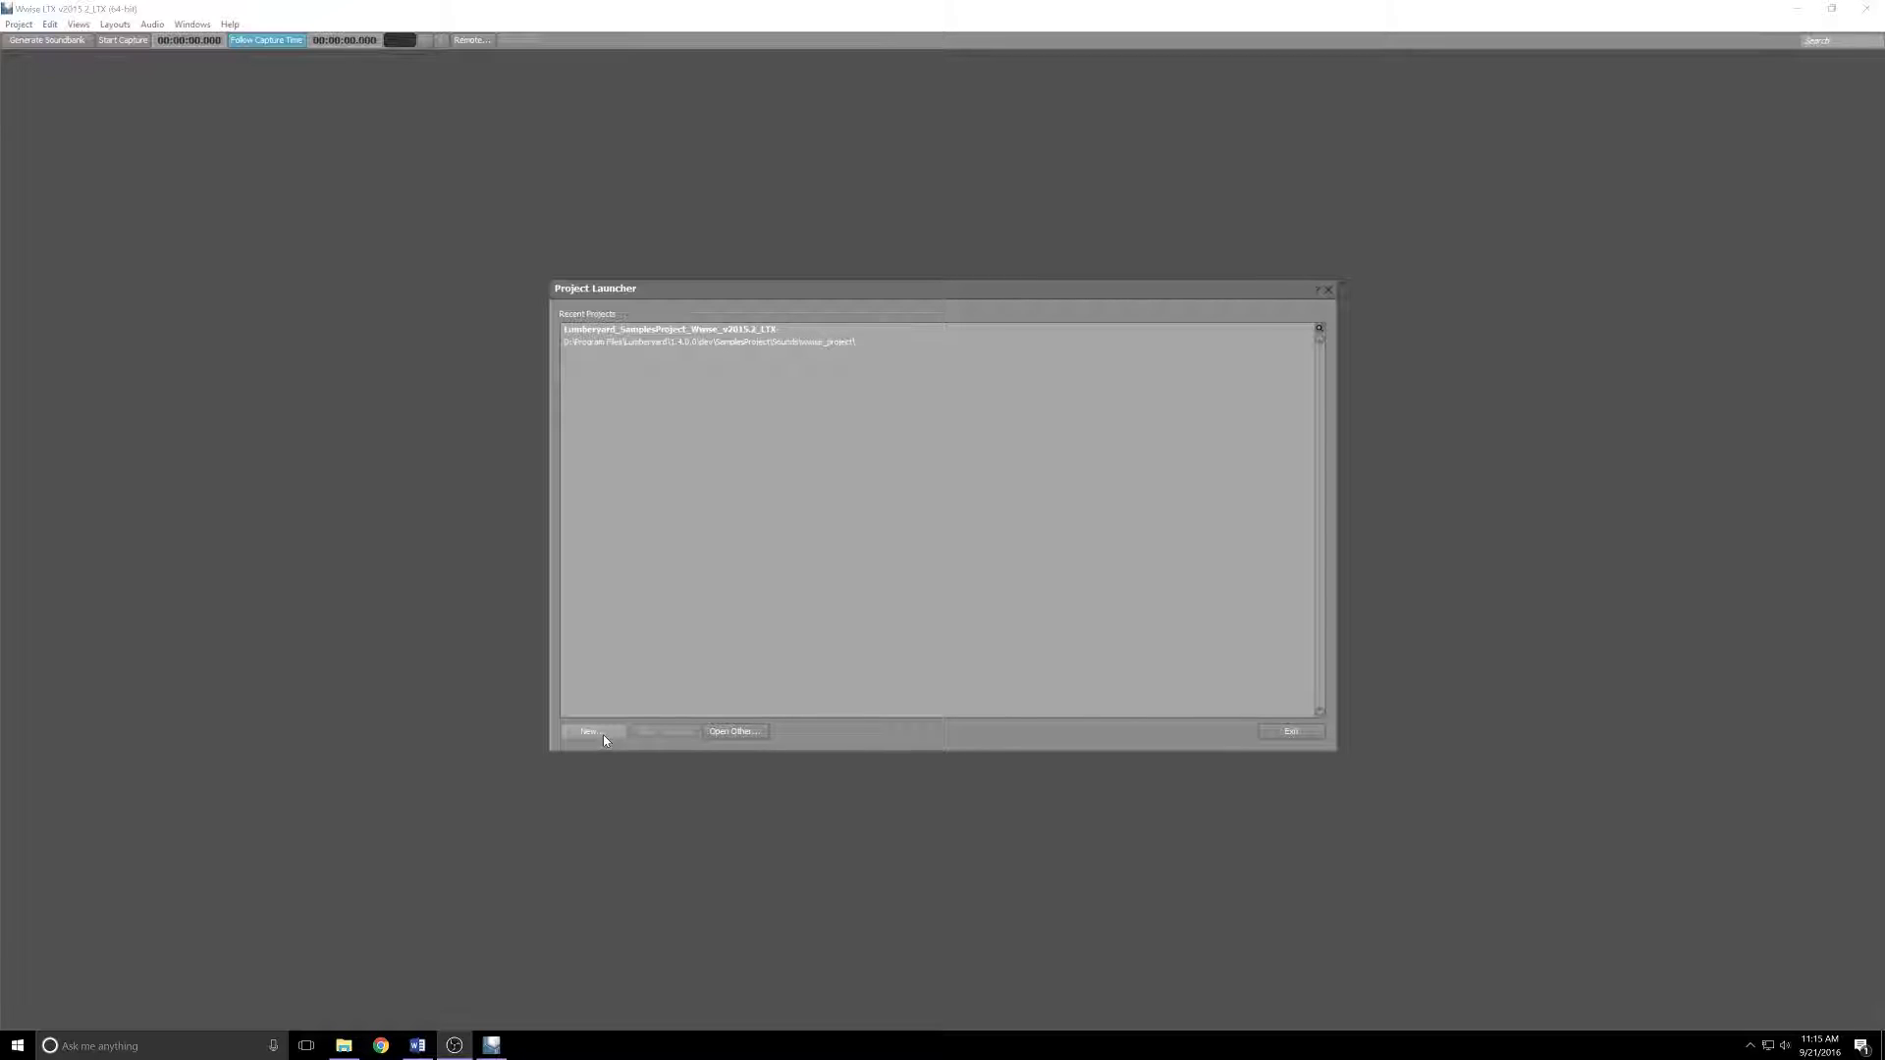
- Open the Lumberyard_SamplesProject_Wwise_v2015.2_LTX project from D:\Program Files\Lumberyard\1.4.0.0\dev\SamplesProject\Sounds\wwise_project
click(739, 733)
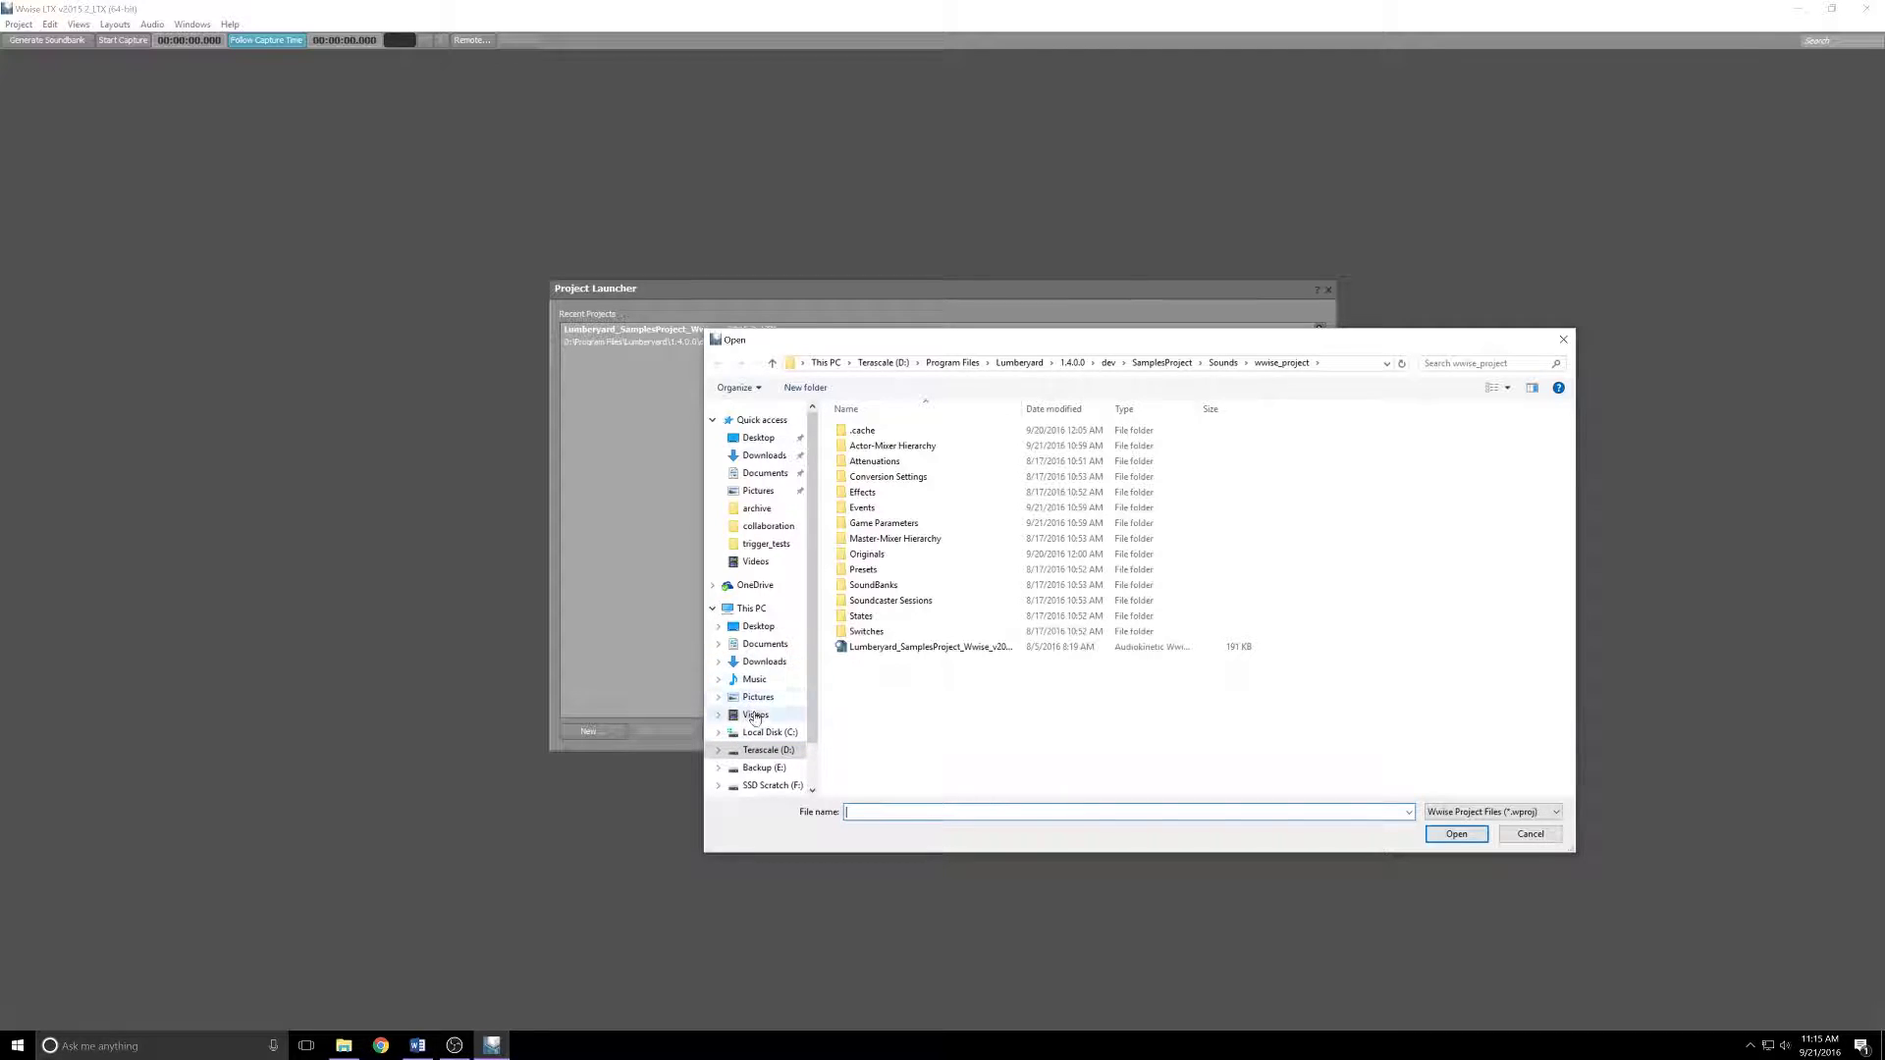
click(766, 751)
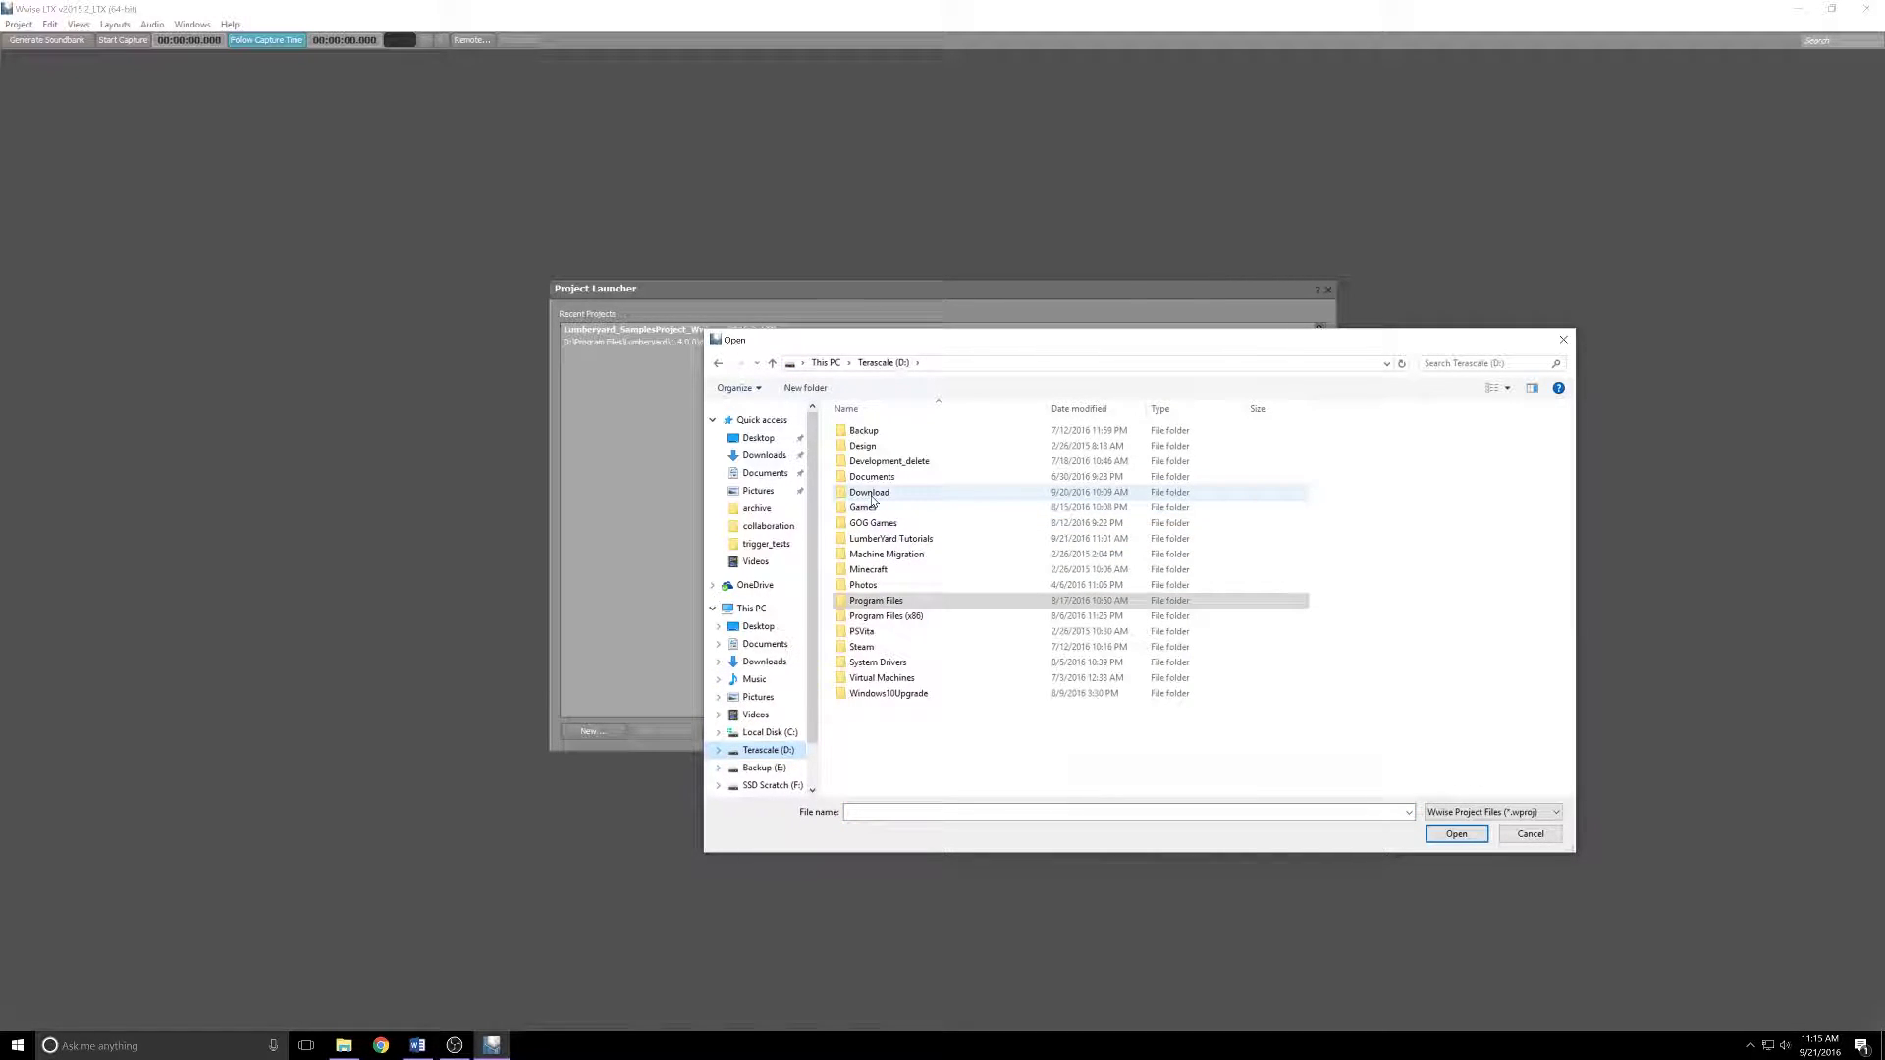
double_click(869, 602)
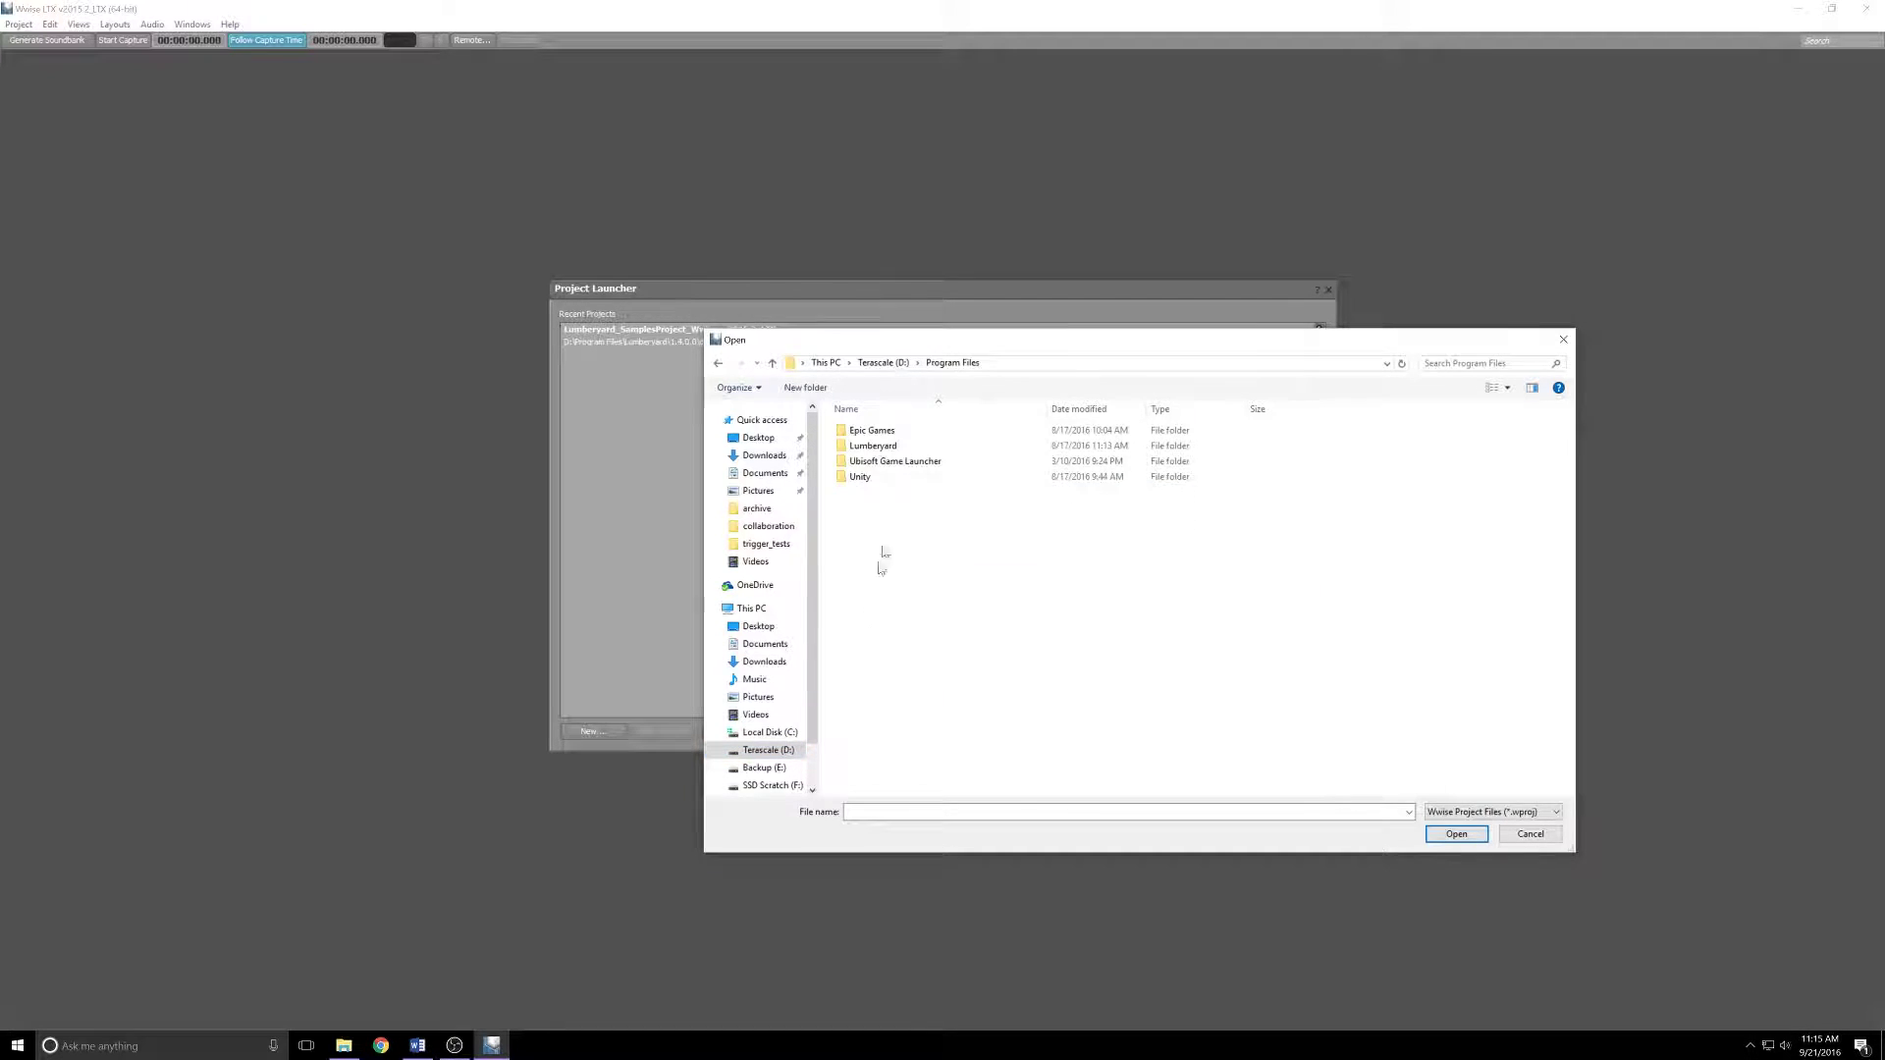
double_click(876, 445)
double_click(876, 434)
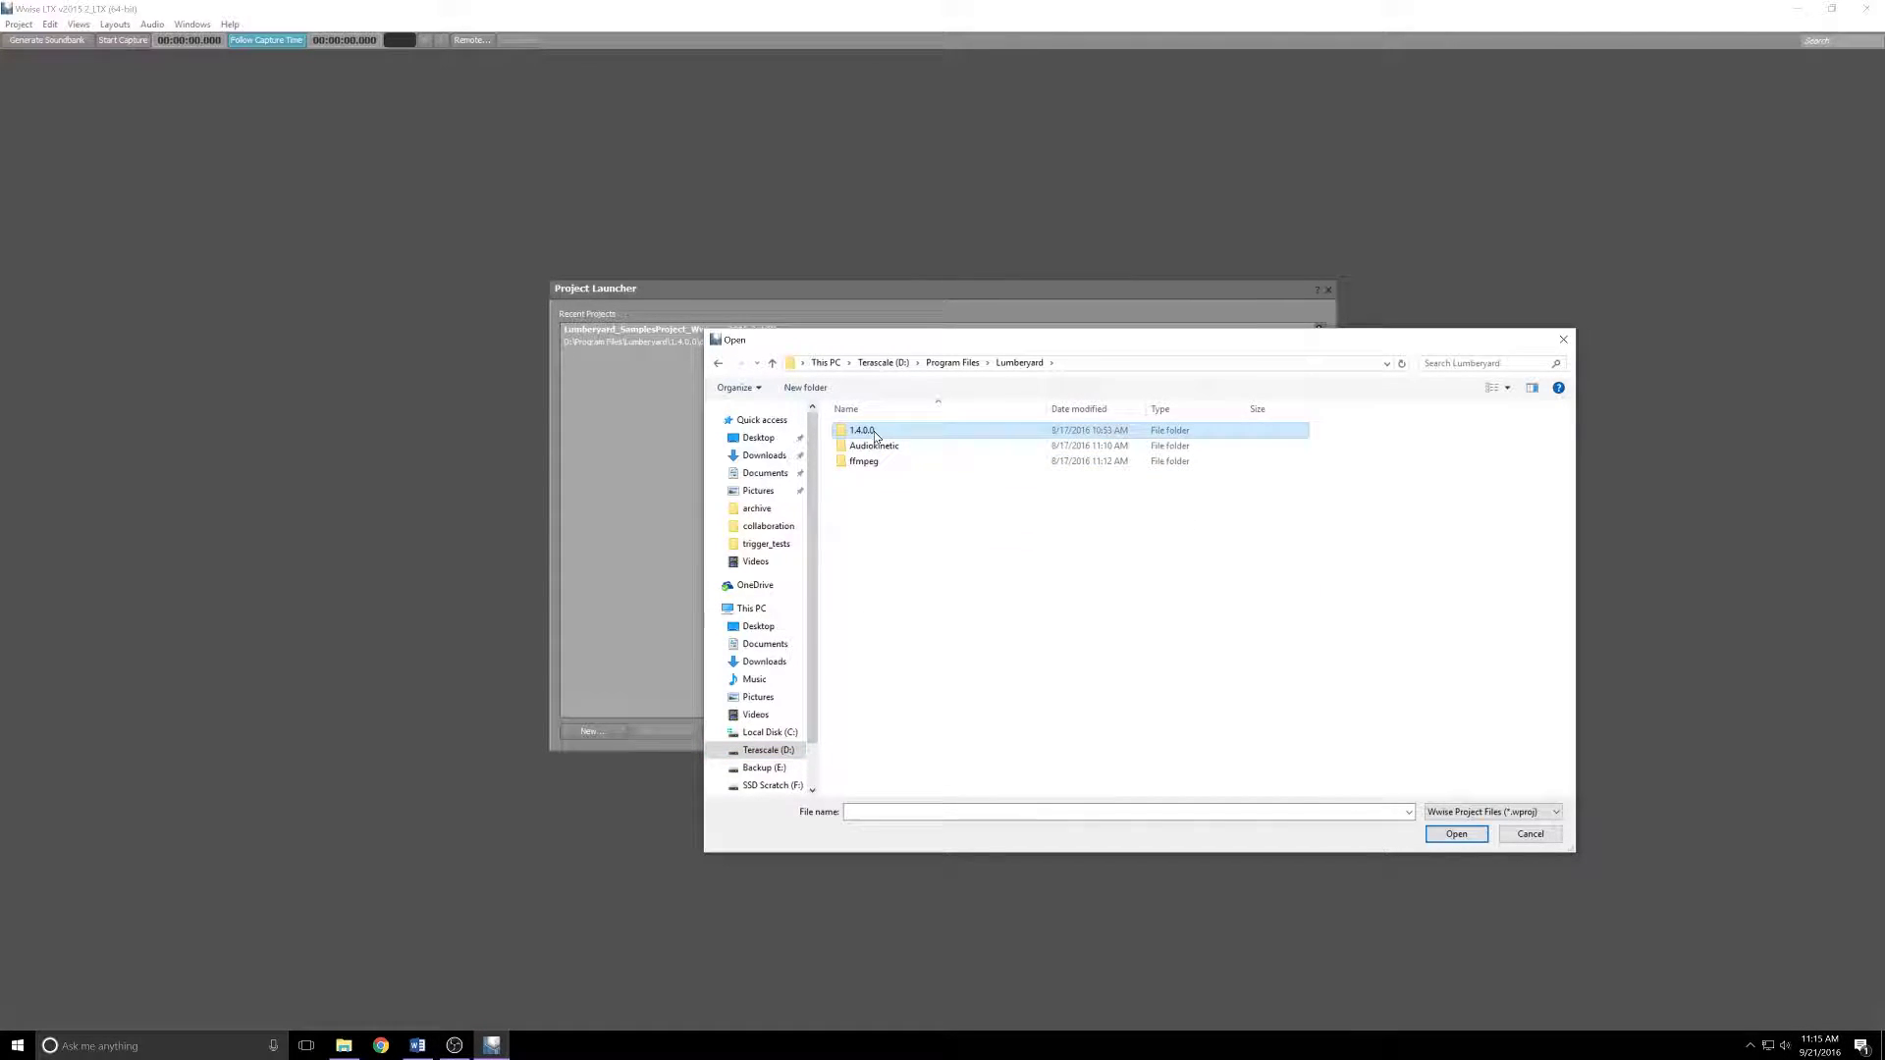
click(872, 448)
double_click(872, 448)
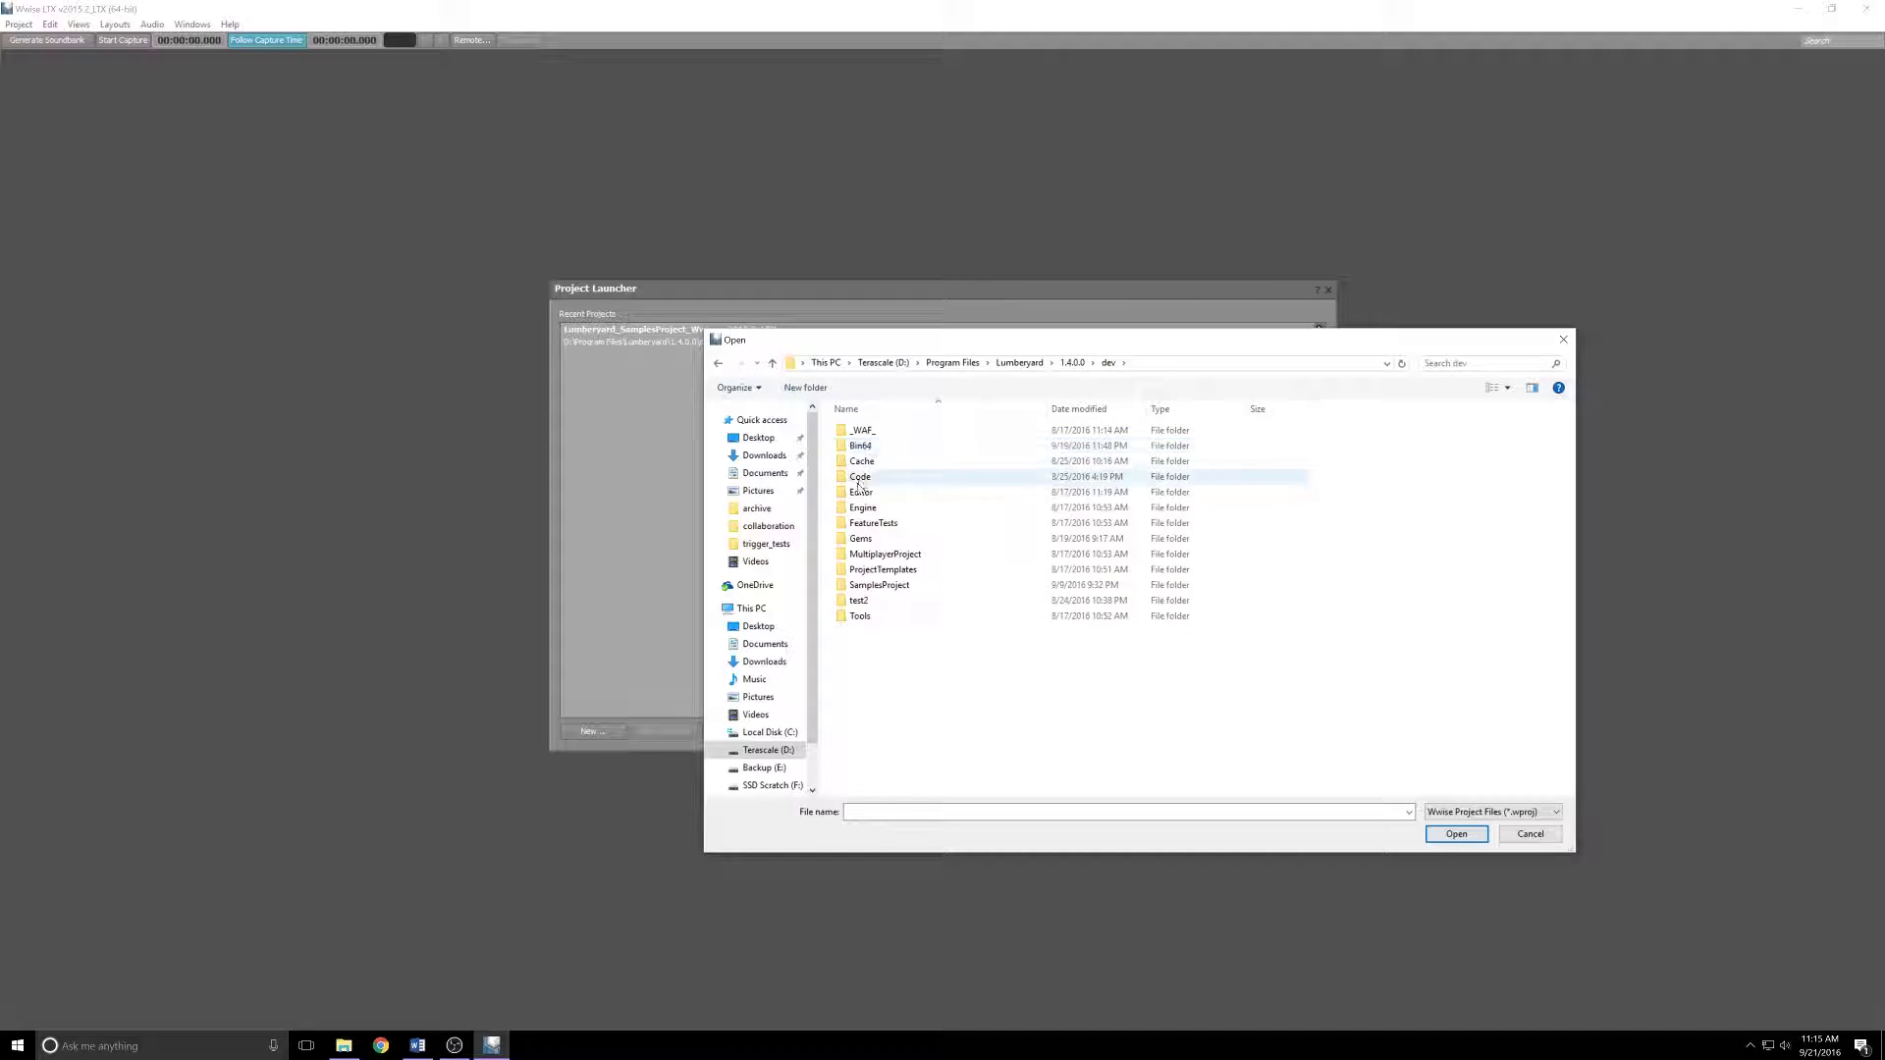
double_click(895, 590)
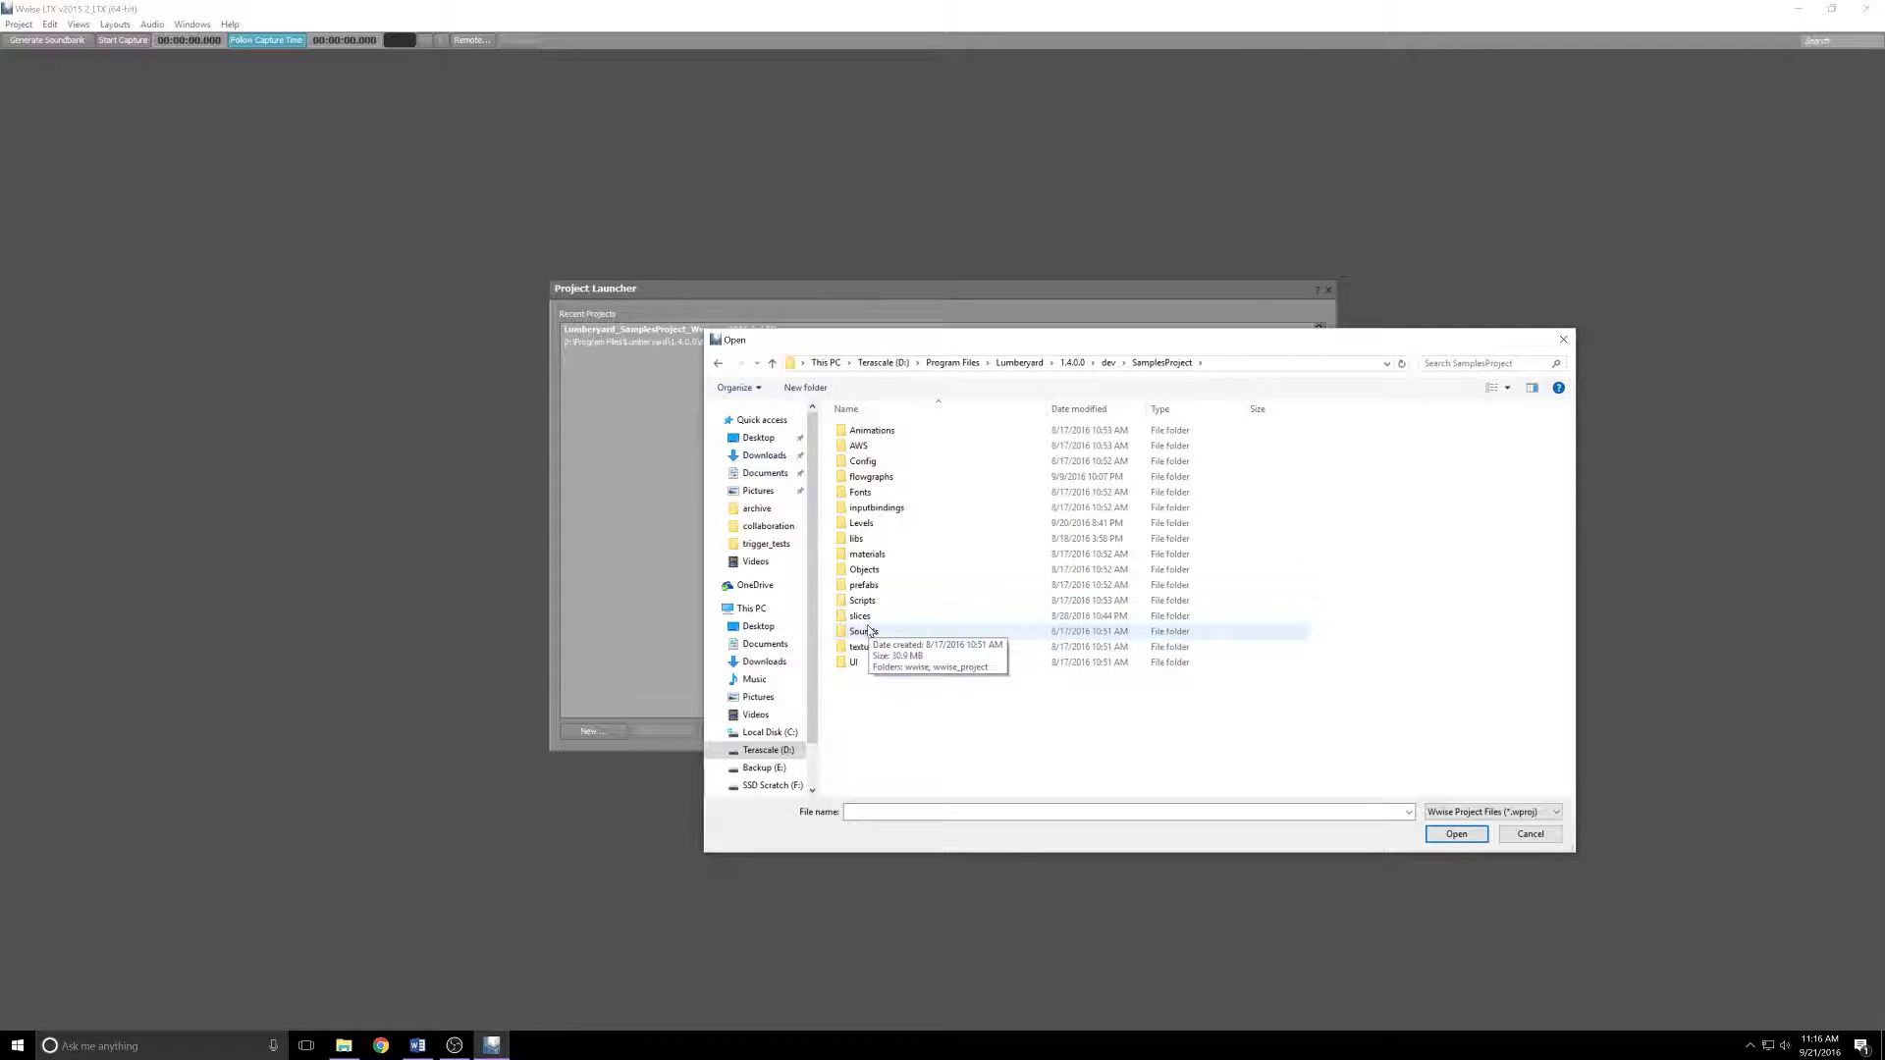
double_click(865, 633)
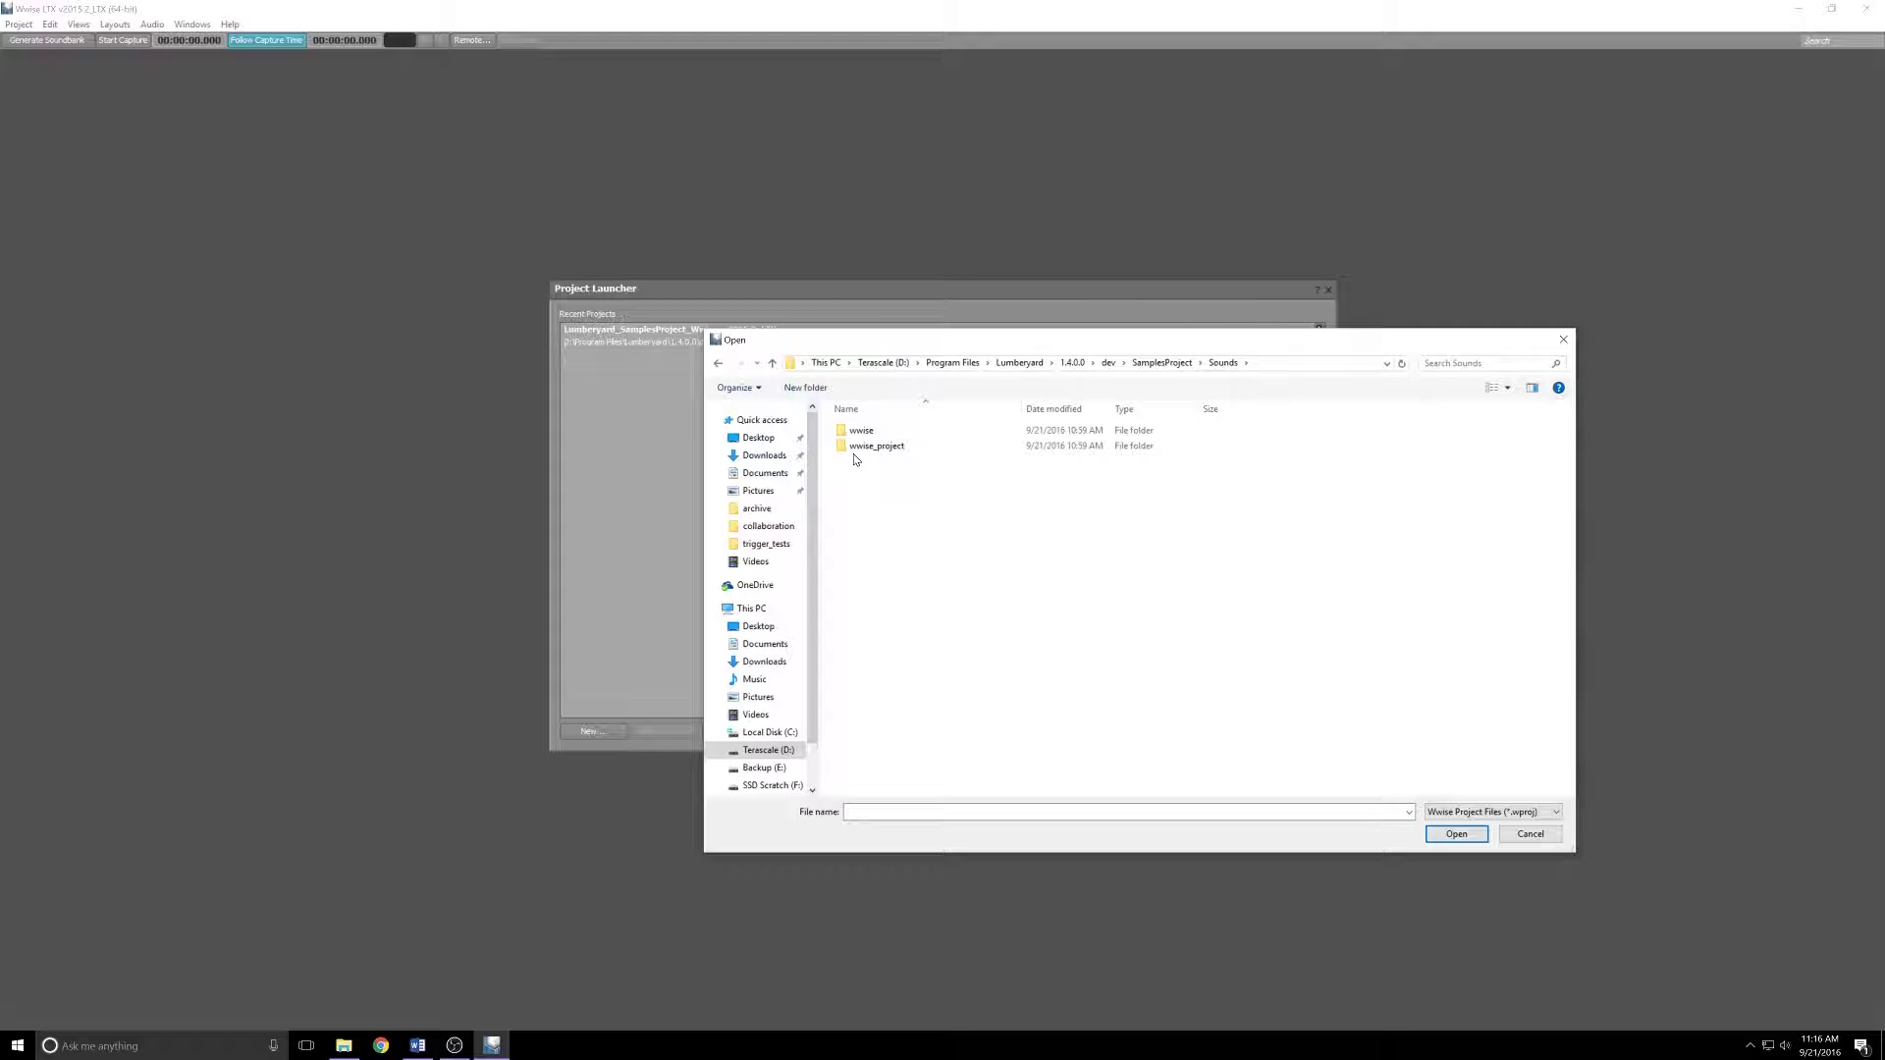
double_click(876, 448)
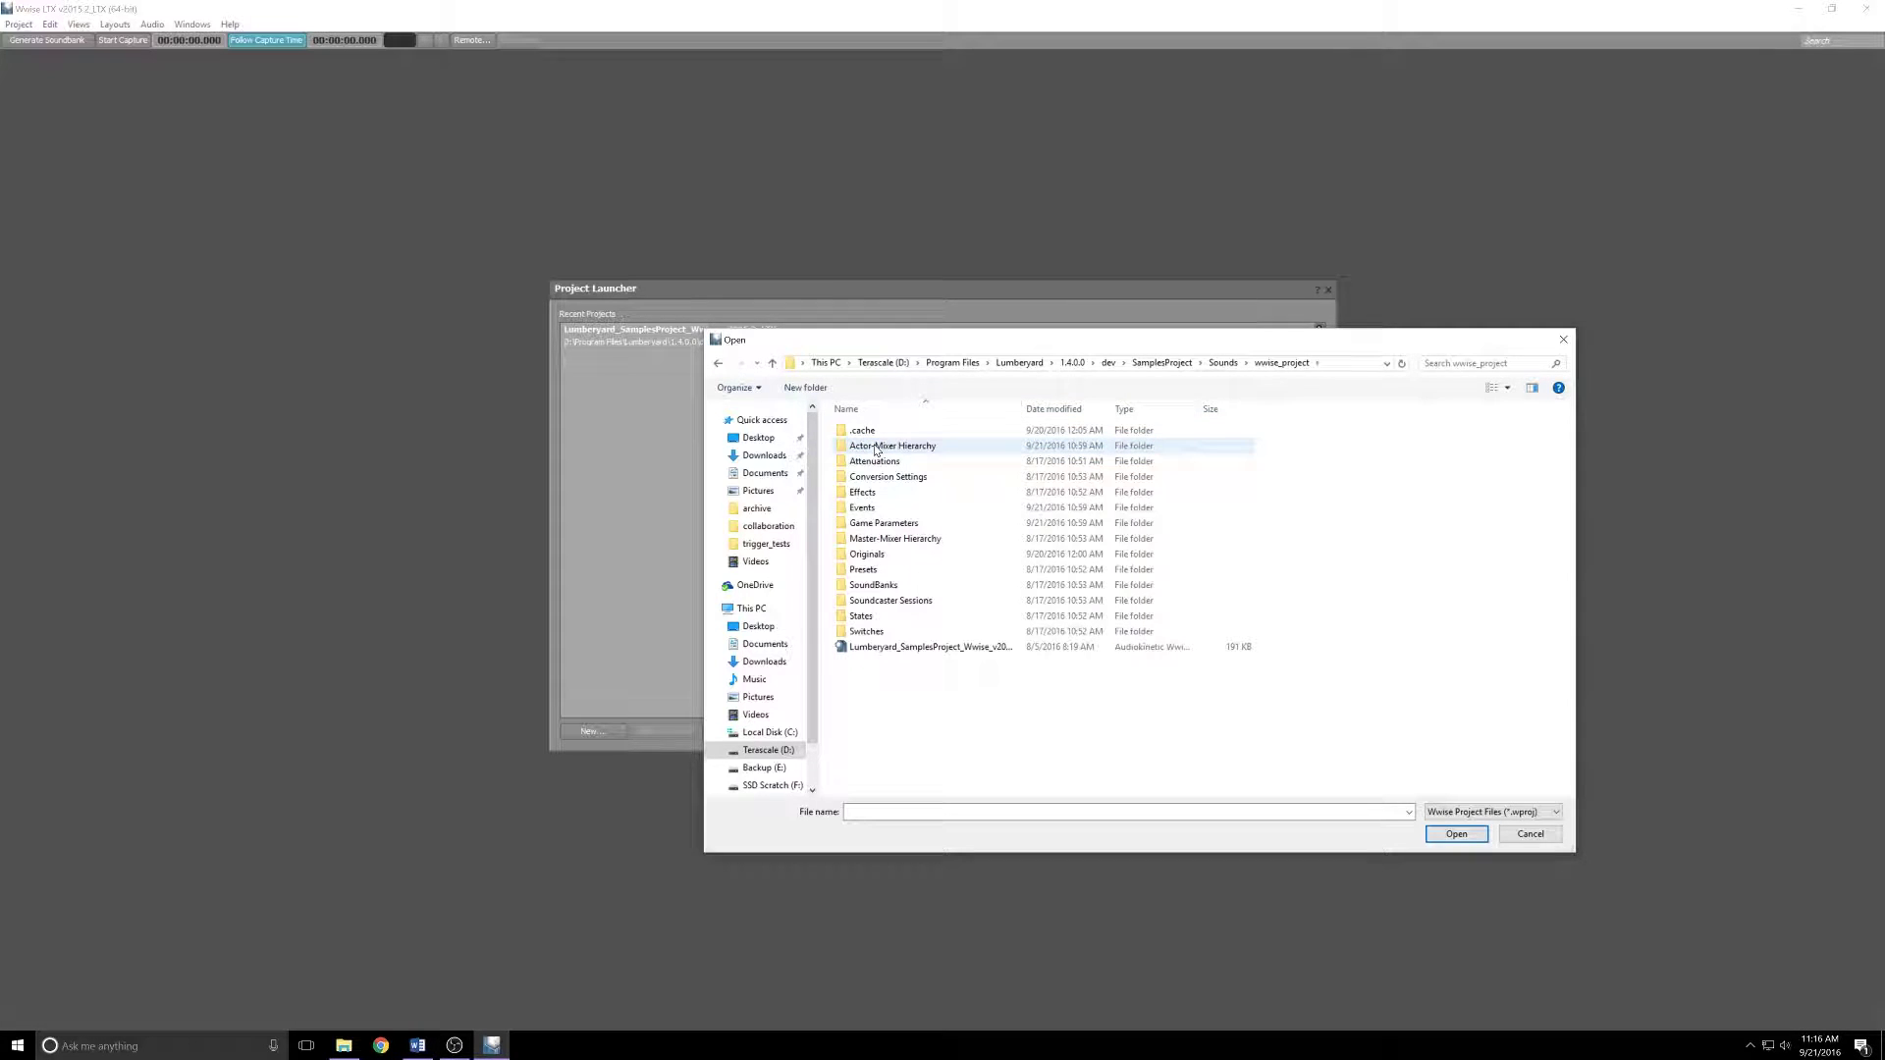
click(879, 650)
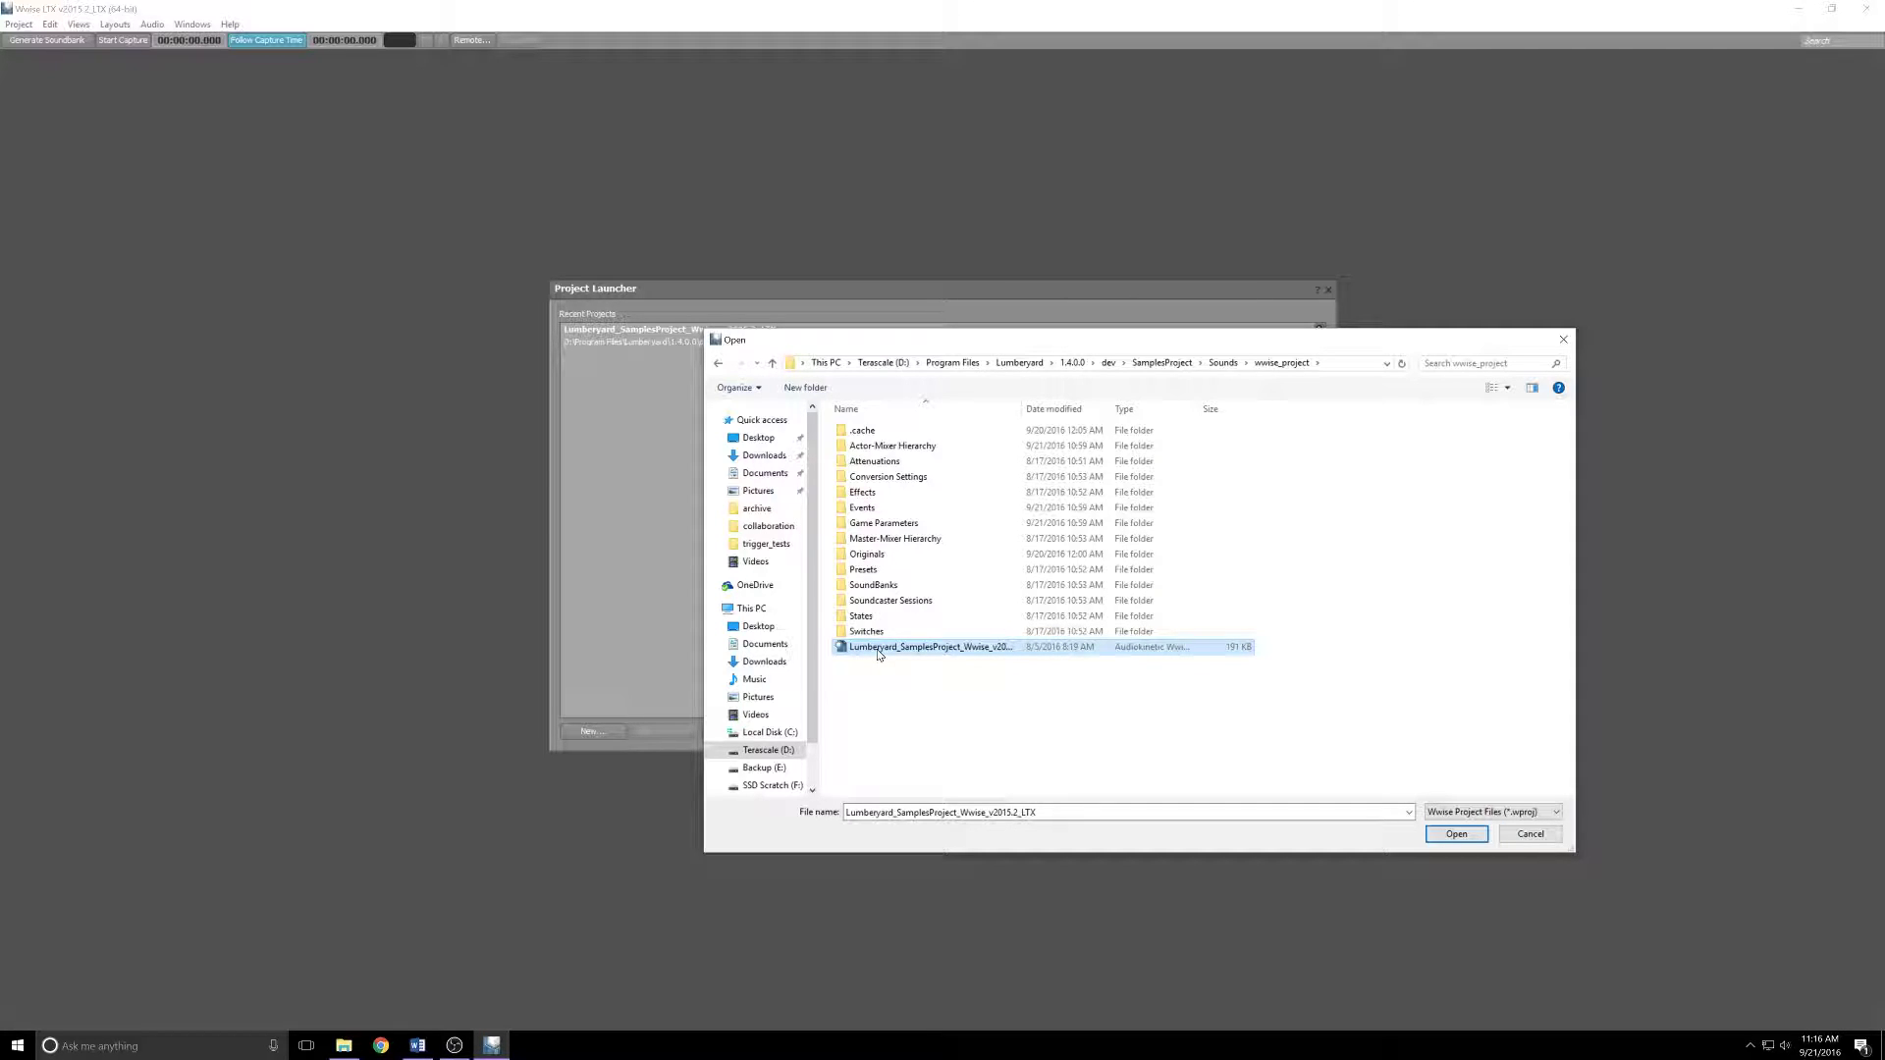
click(1443, 833)
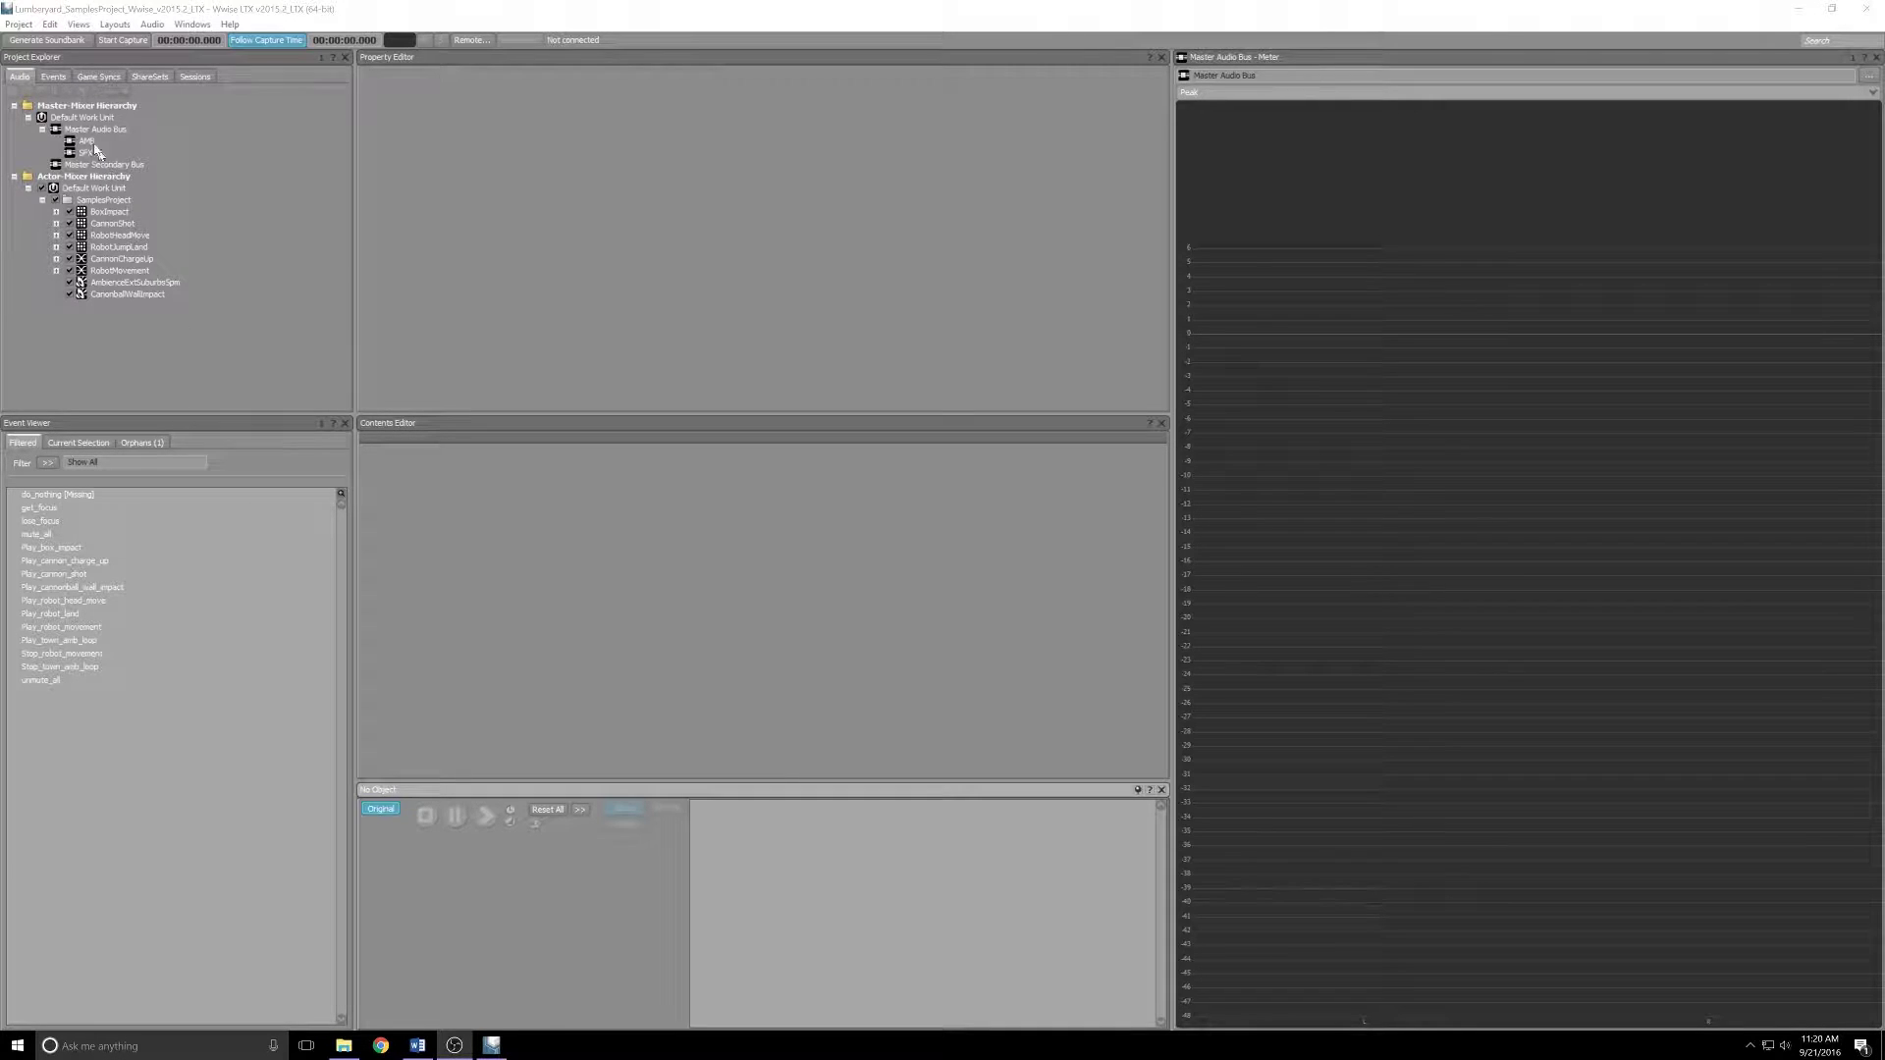
click(20, 25)
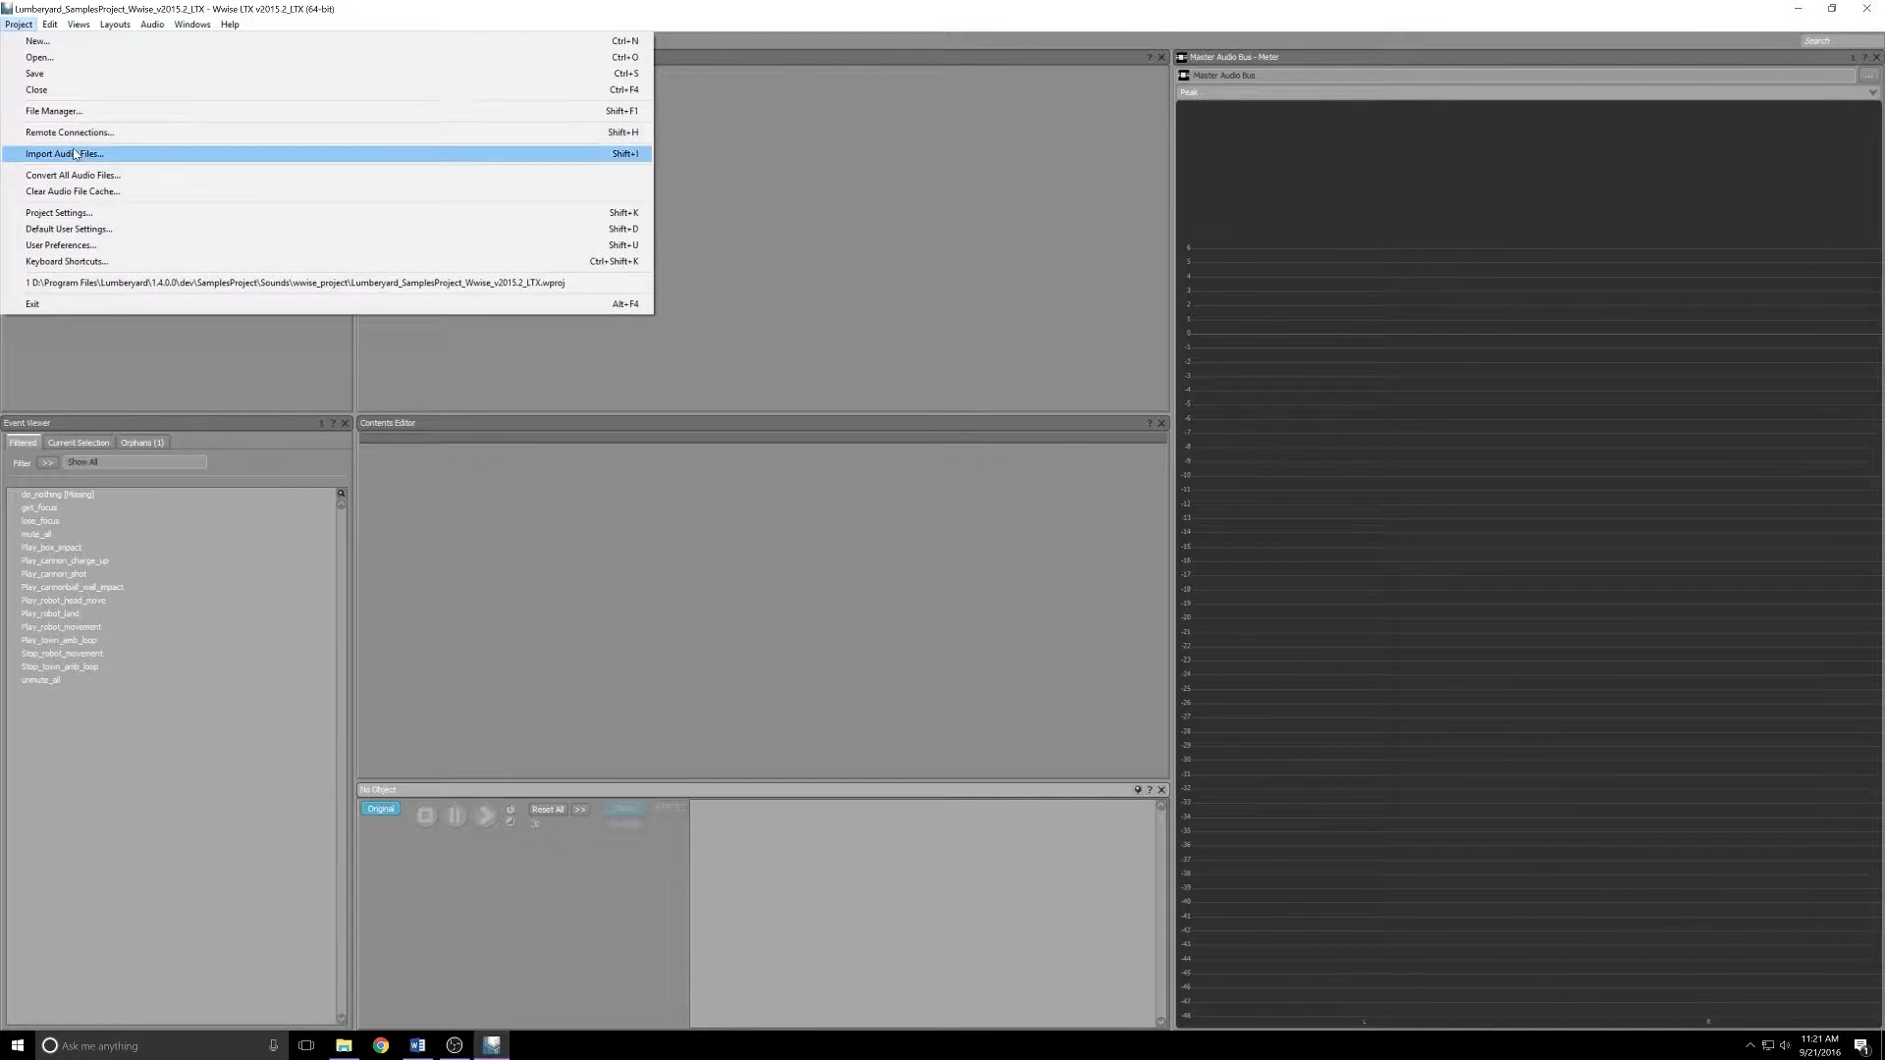
click(74, 155)
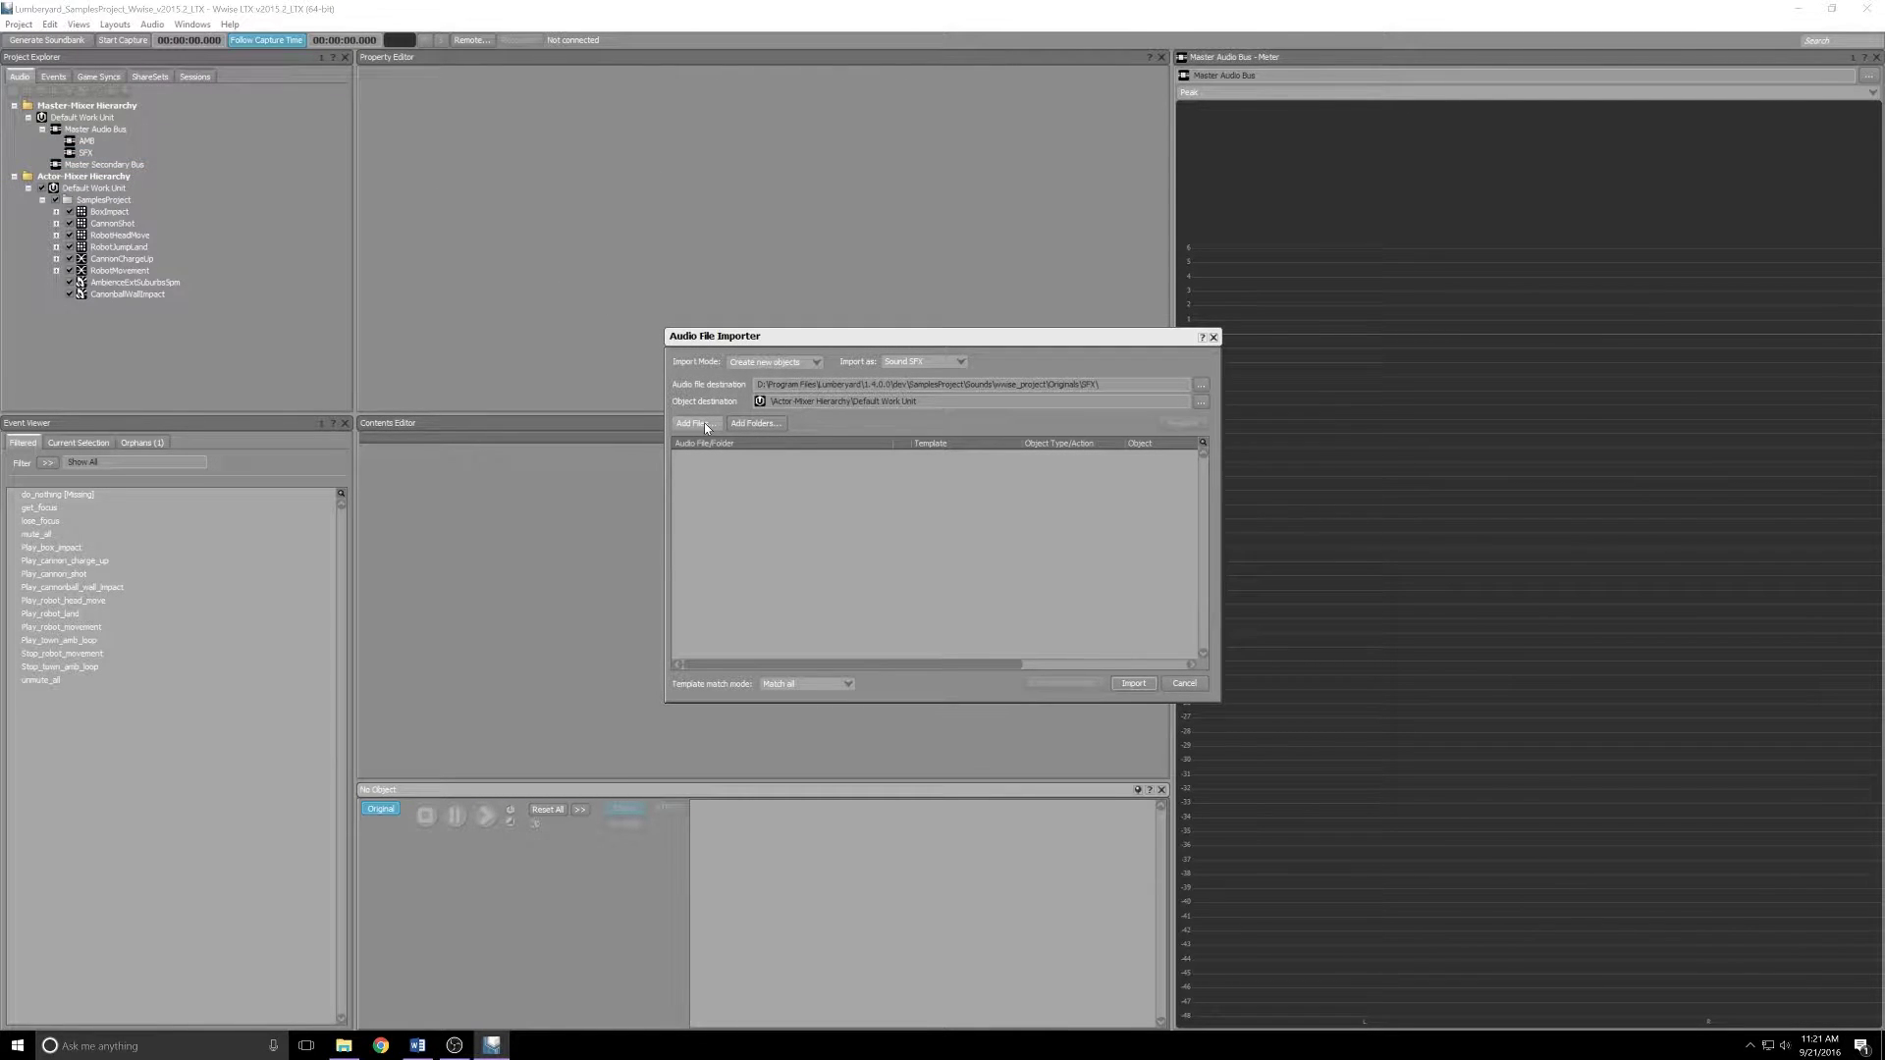
click(704, 422)
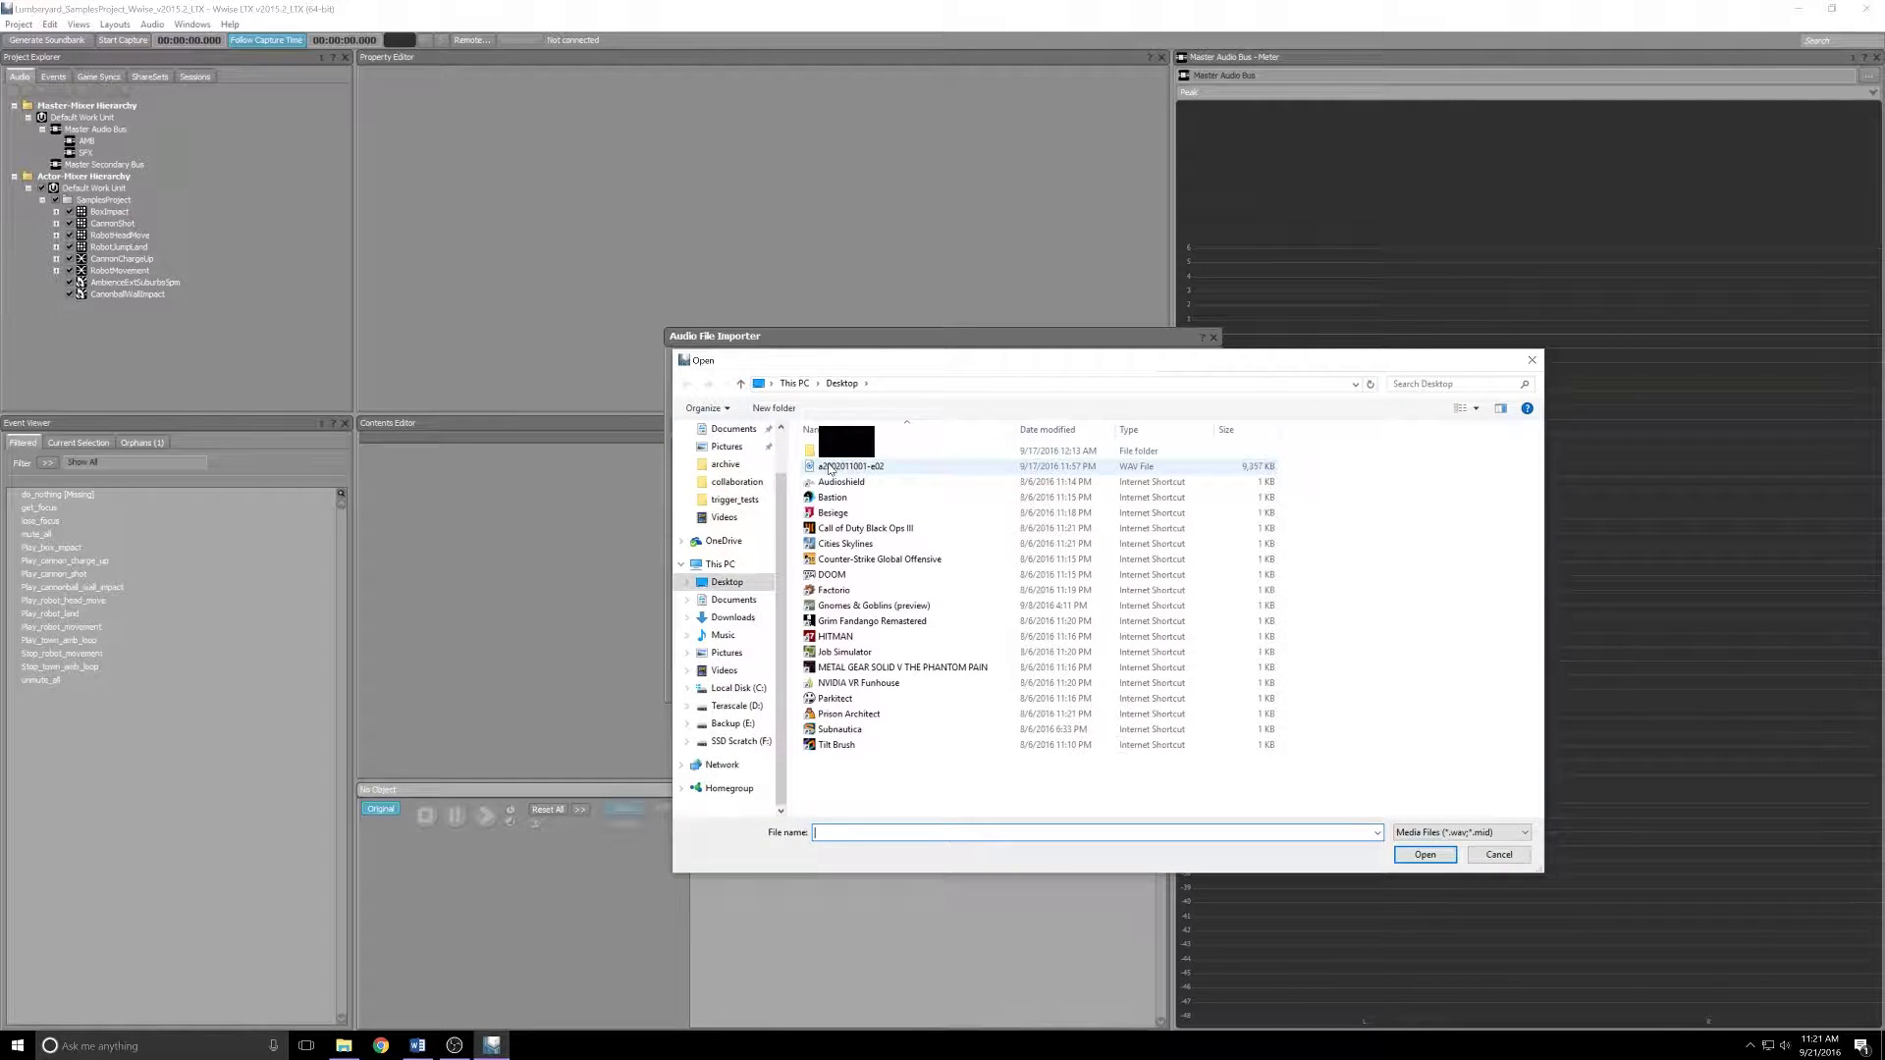
click(847, 469)
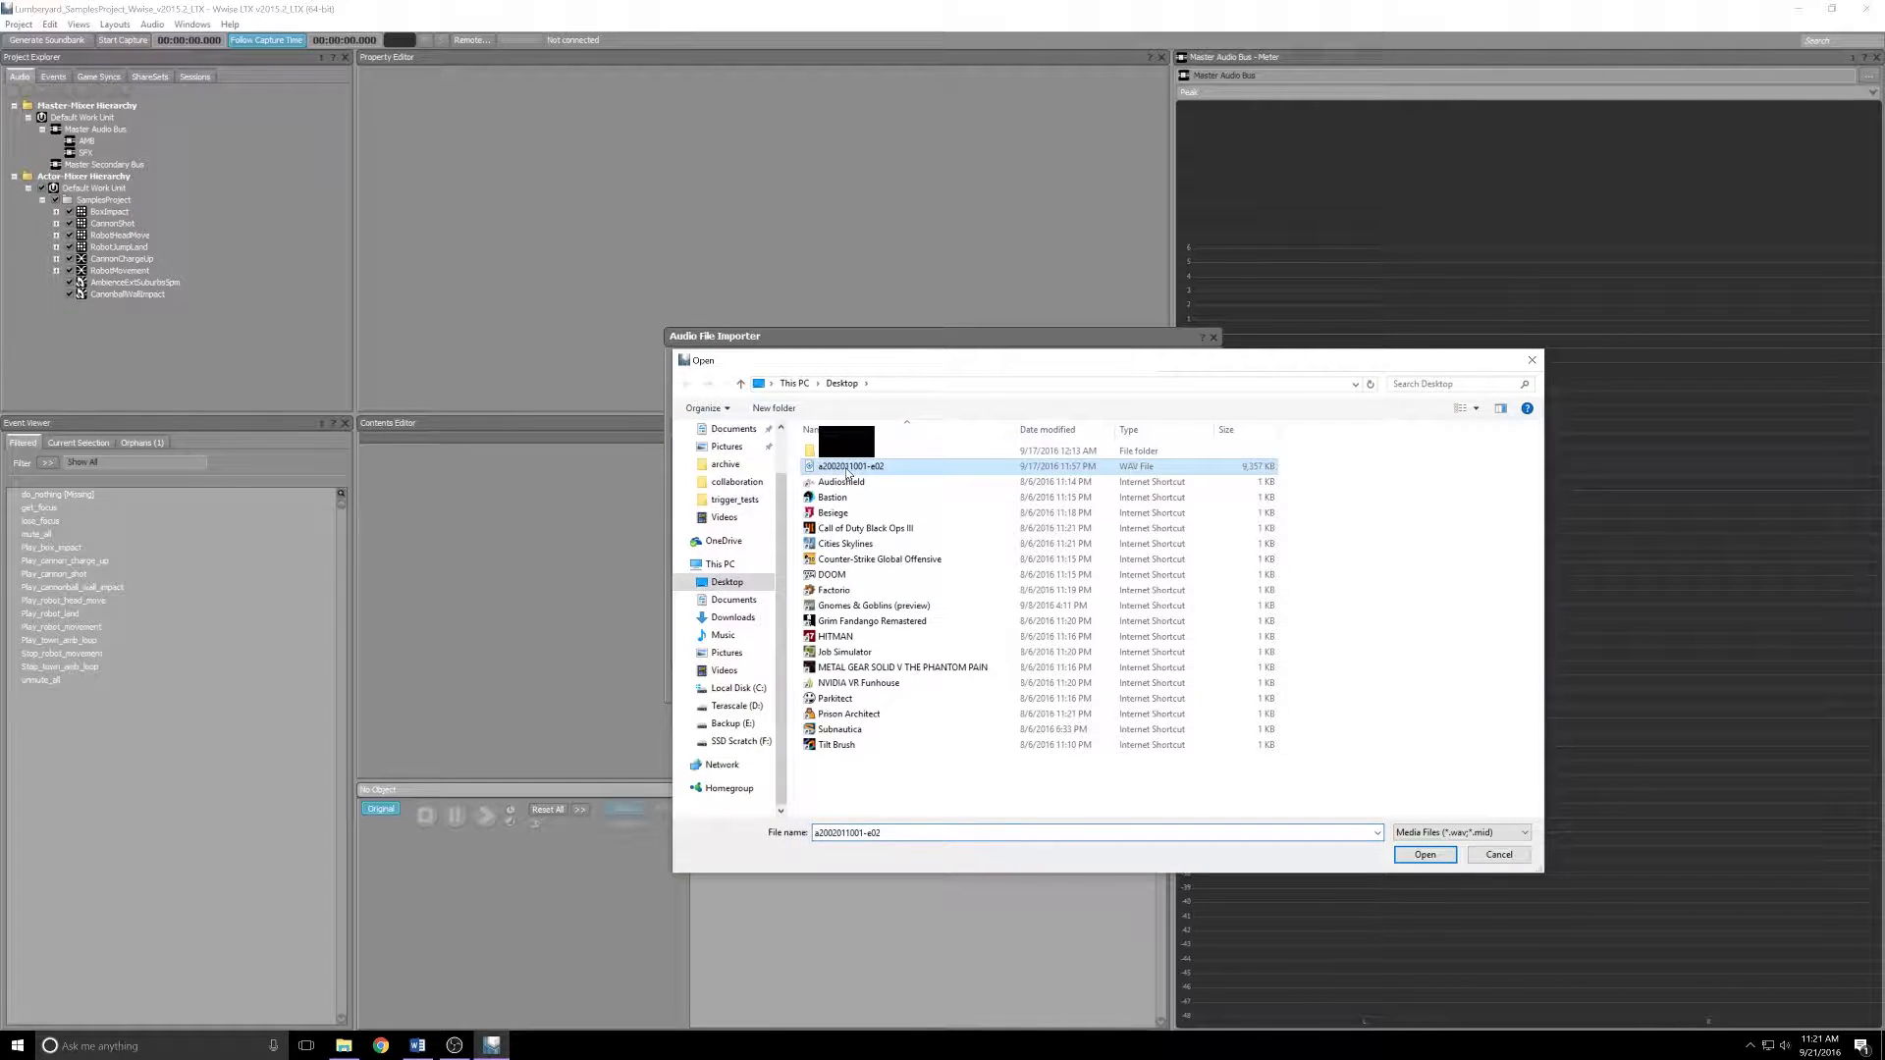
click(1424, 854)
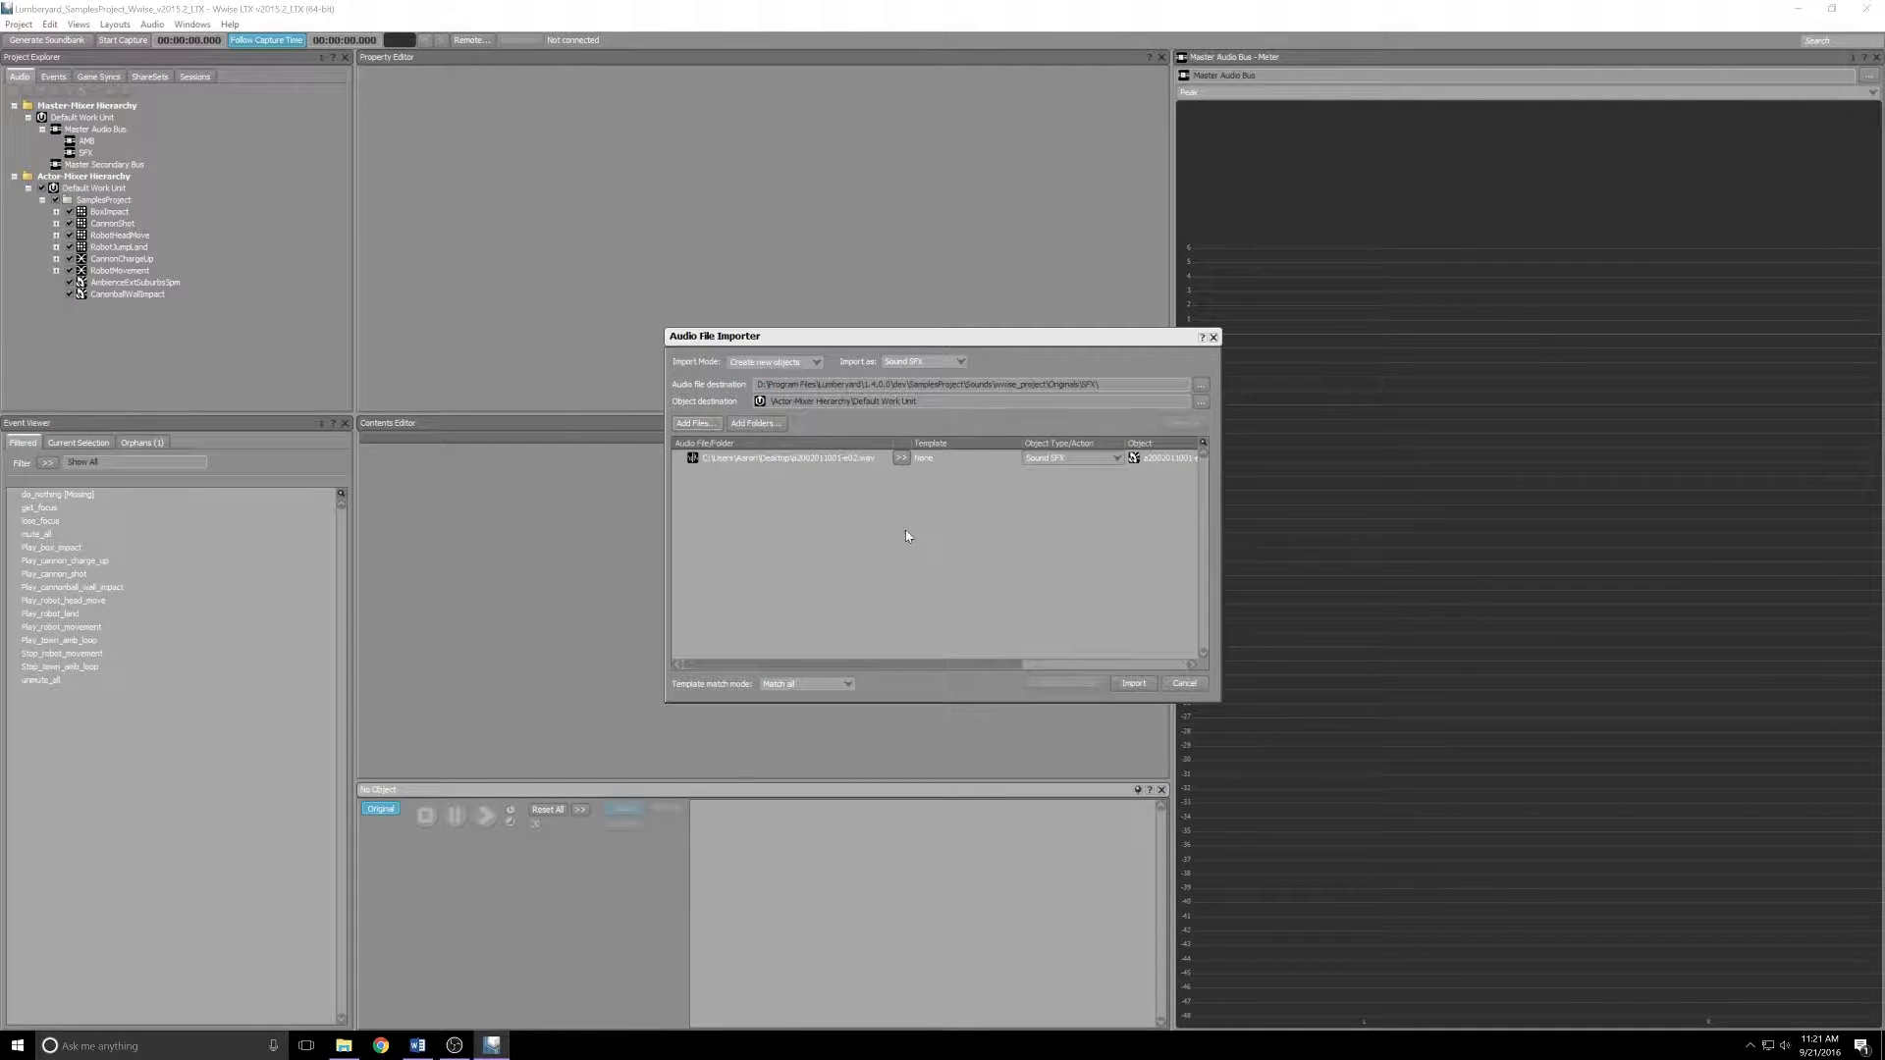
click(1143, 685)
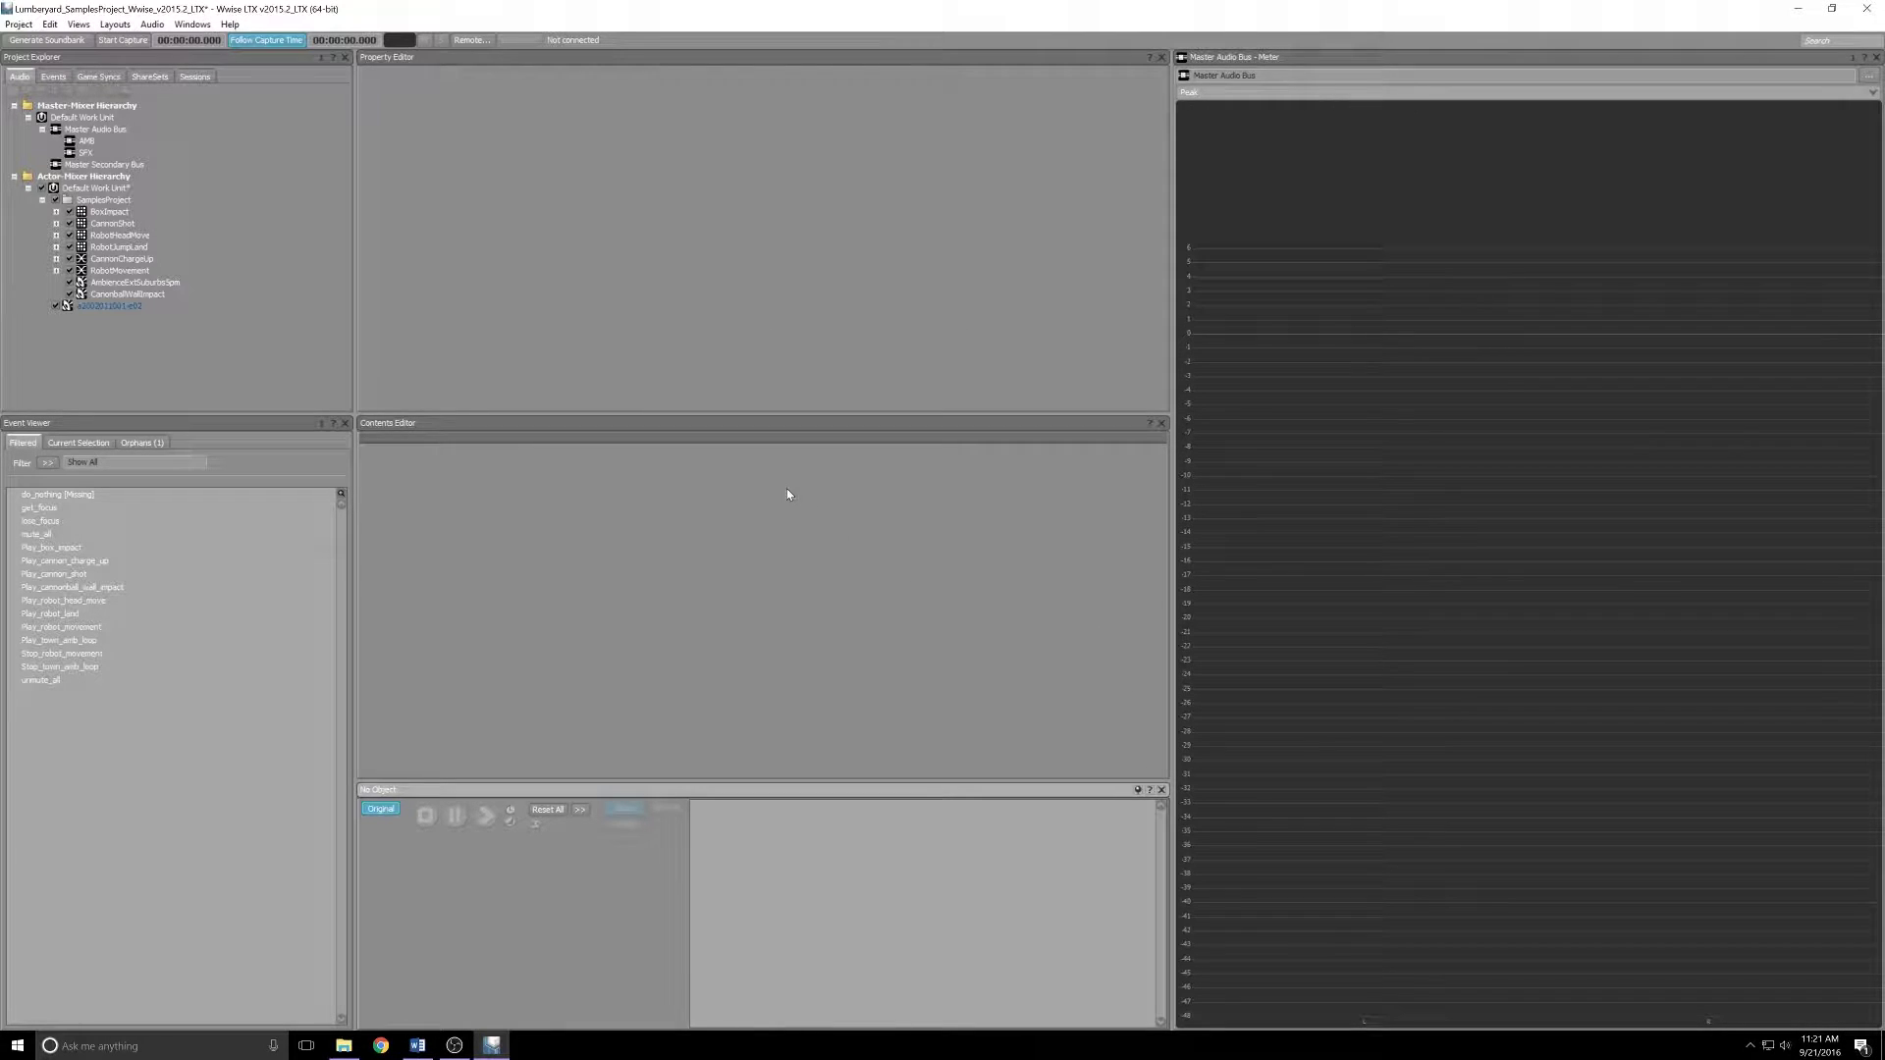
click(104, 306)
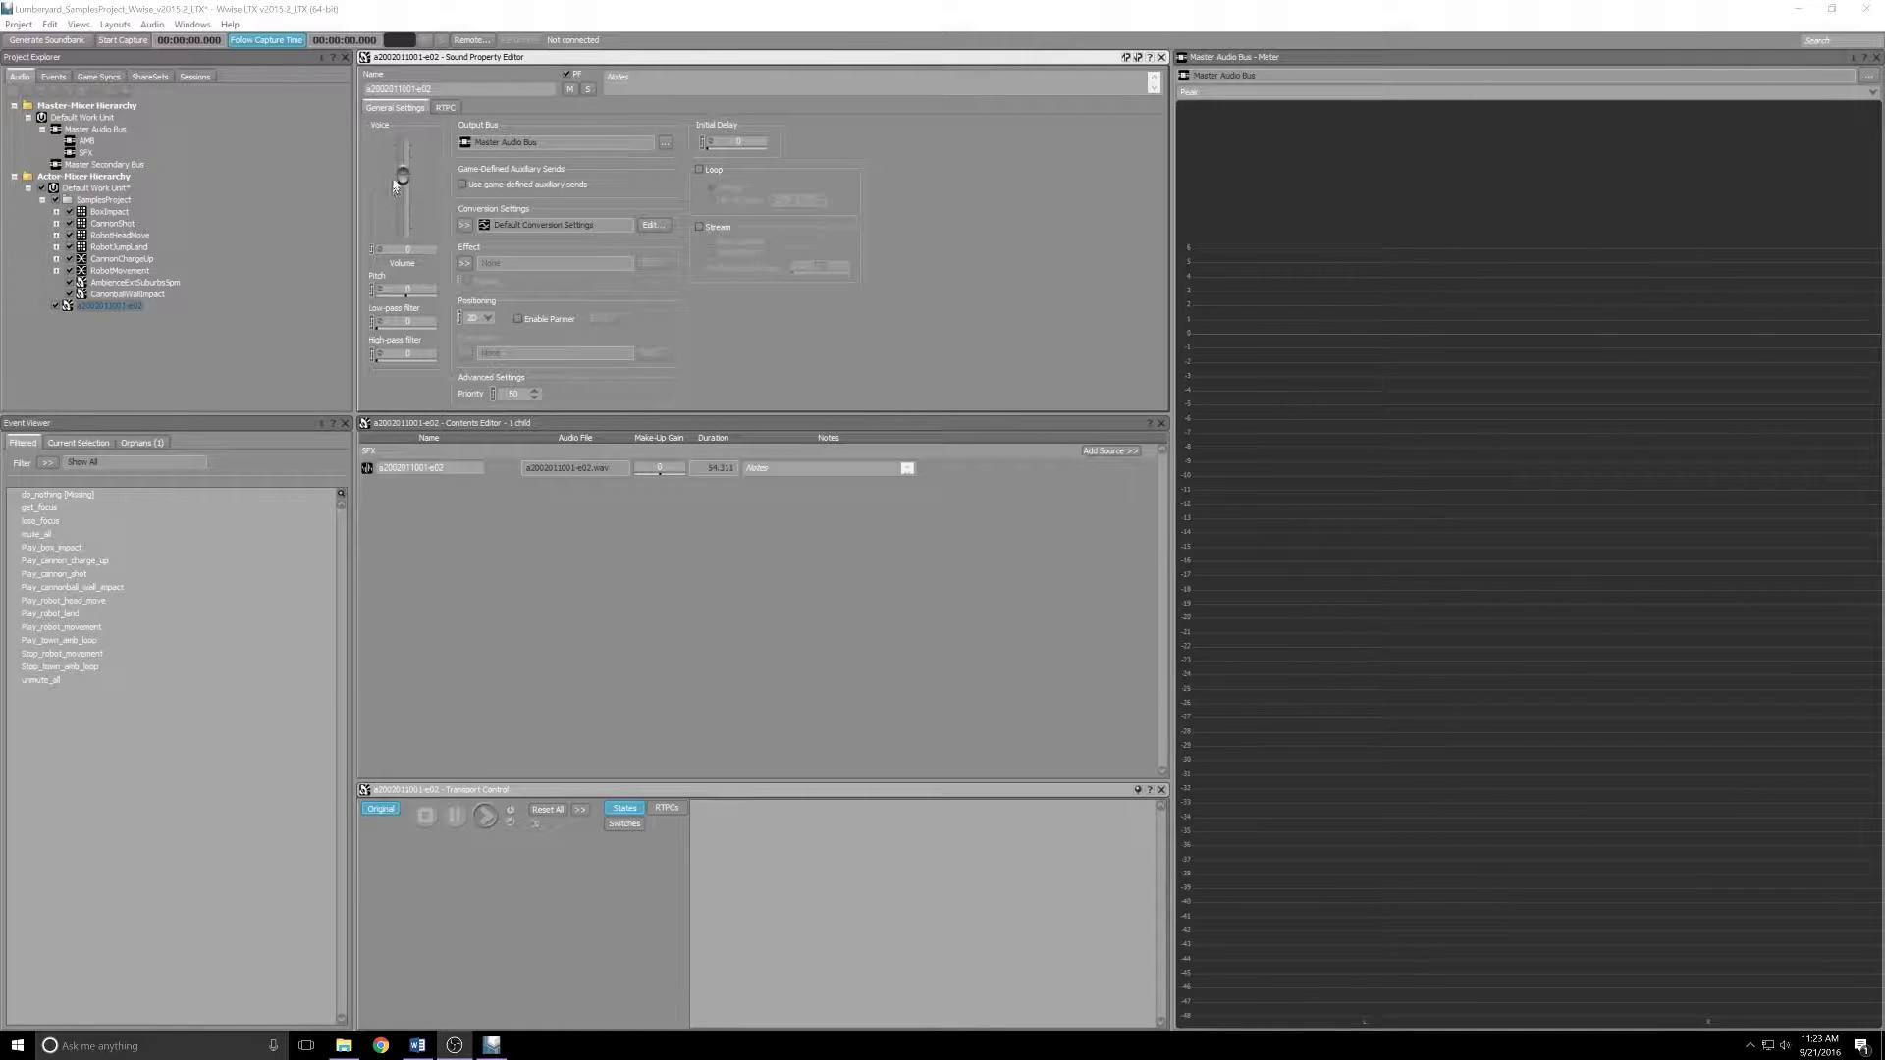
key(alt+Tab)
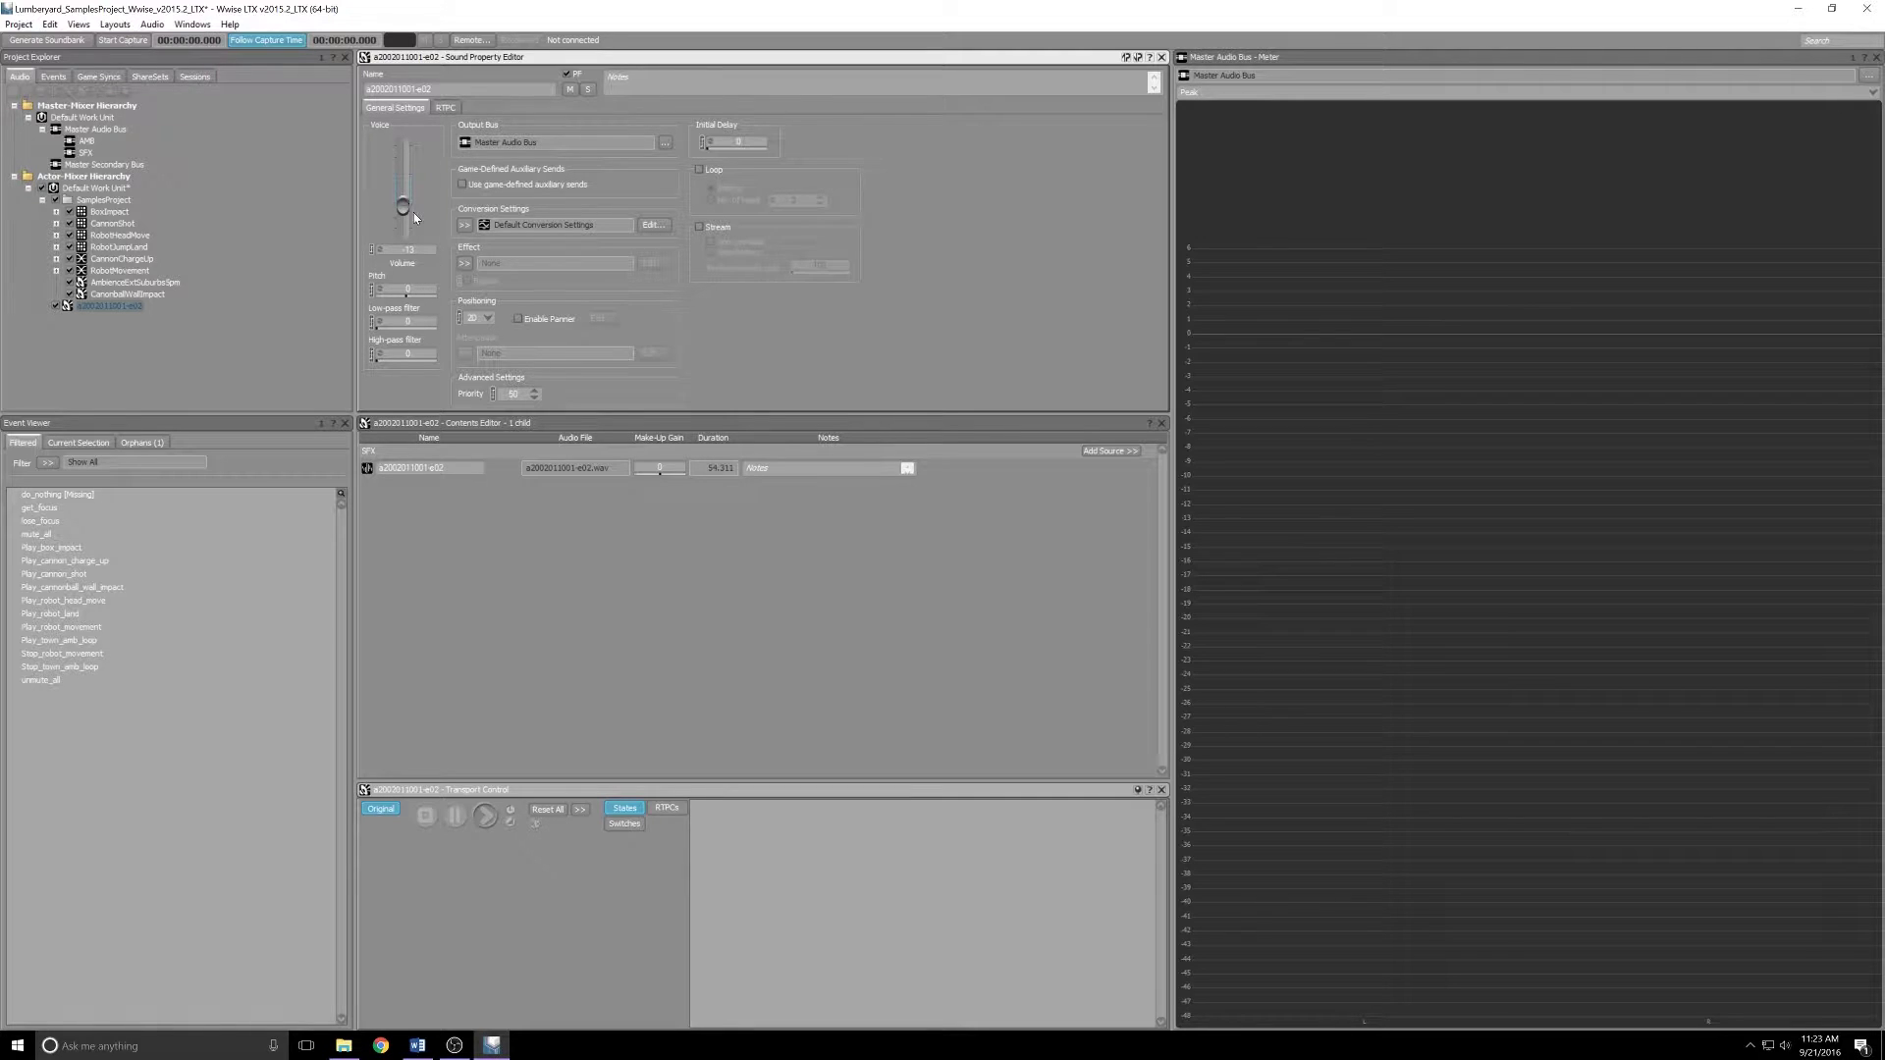
click(699, 170)
click(666, 145)
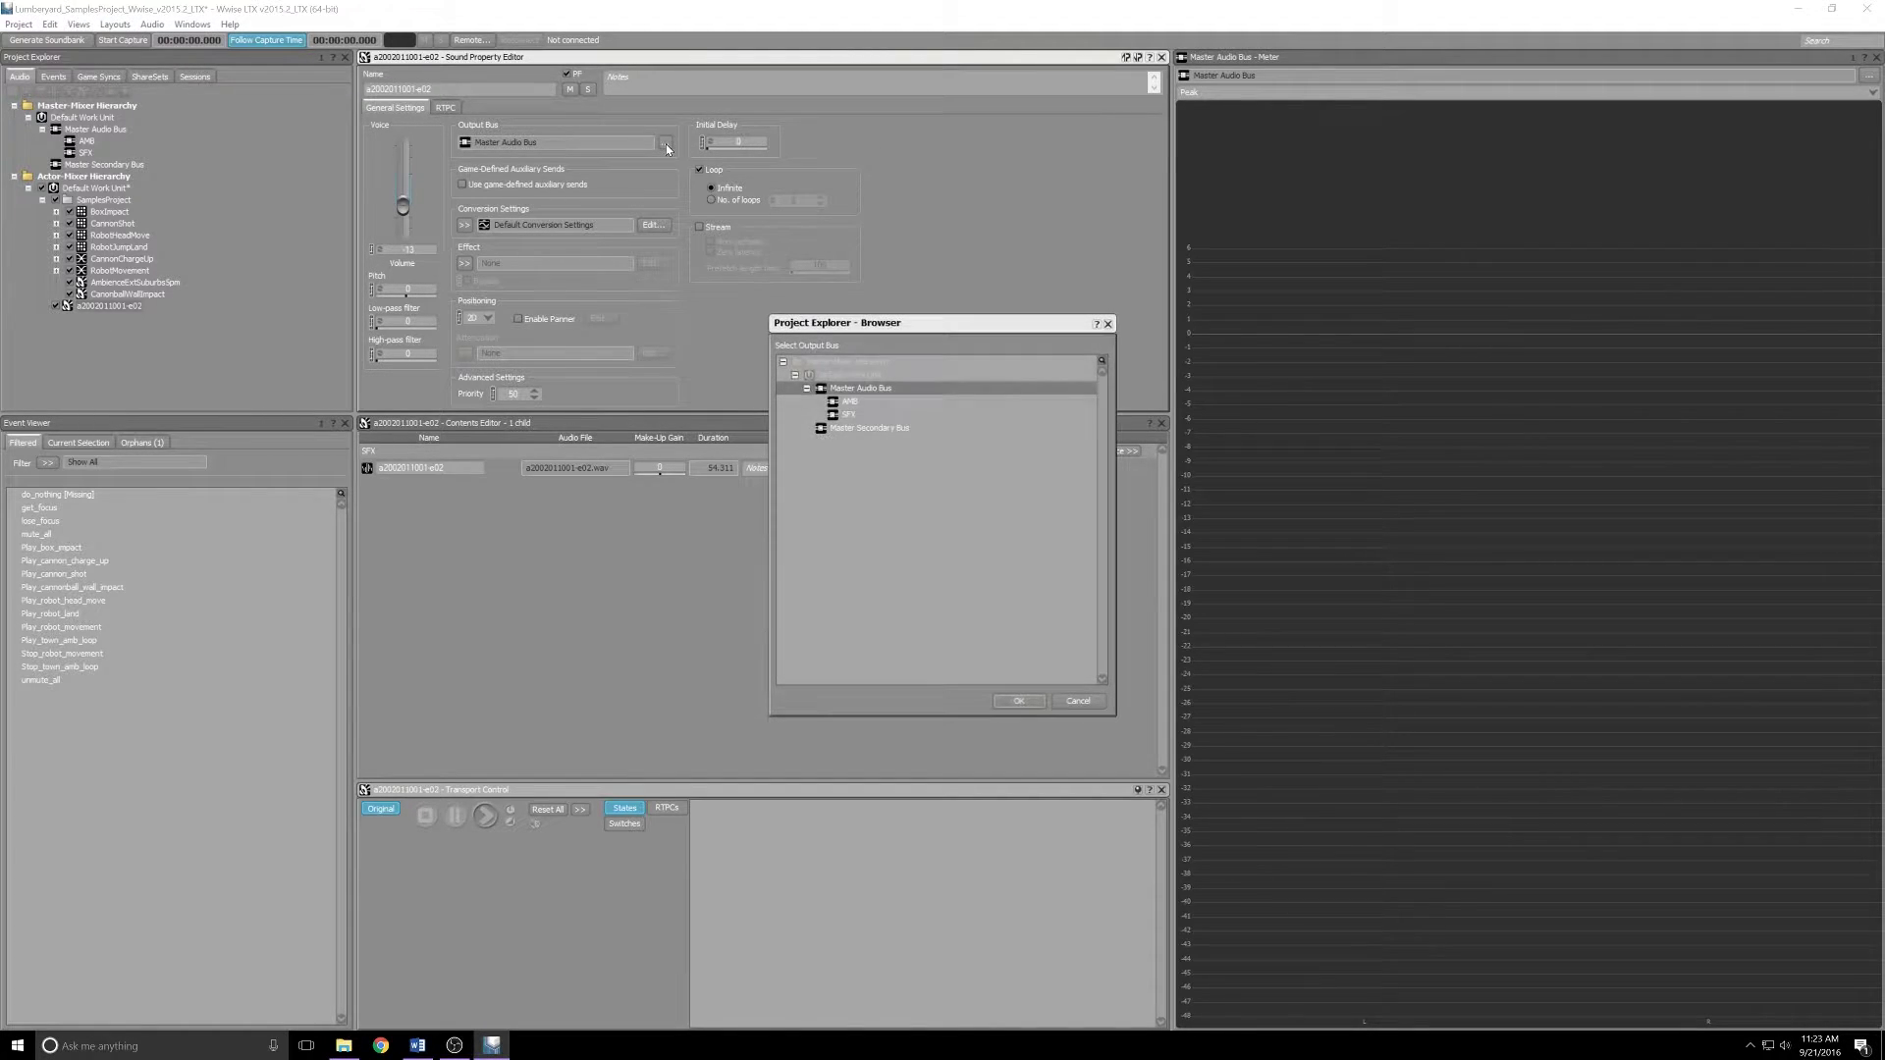
click(850, 403)
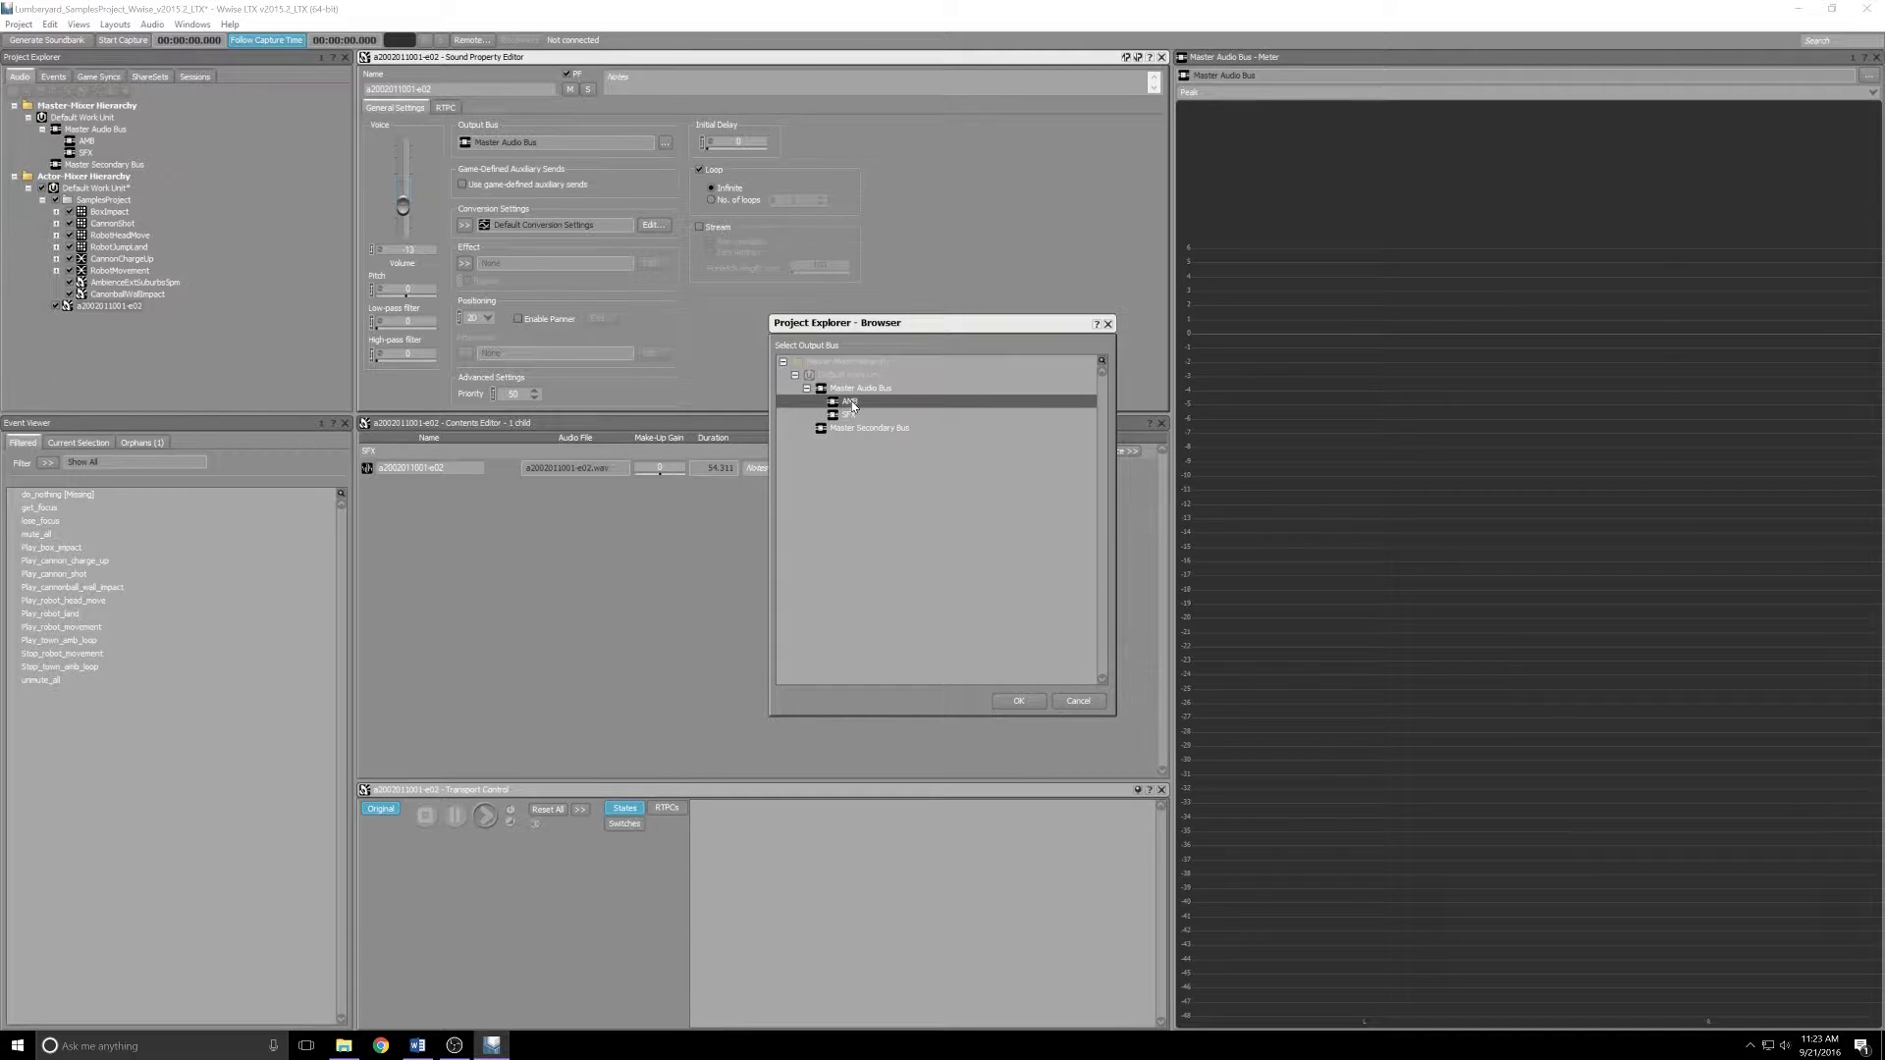
click(1031, 703)
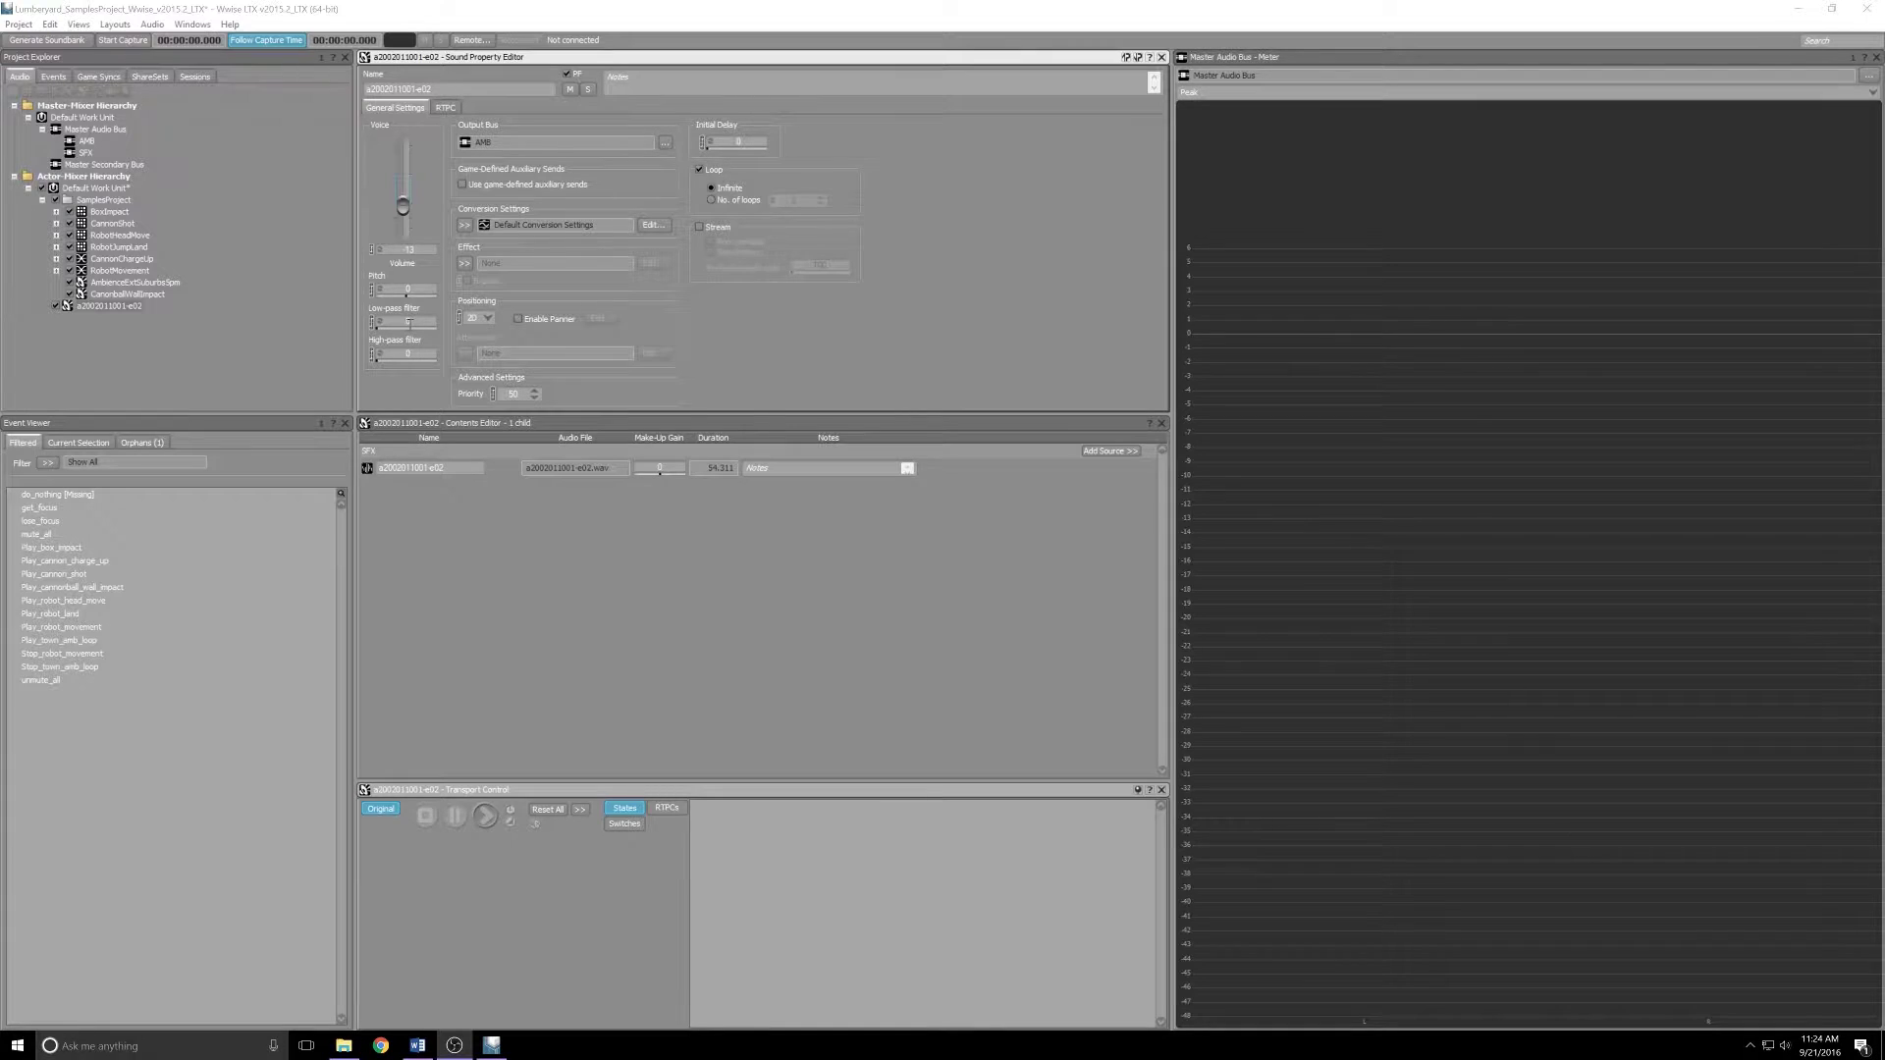
- Add an RTPC with Voice Volume on the Y axis, driven by the AmbFade game parameter
click(446, 109)
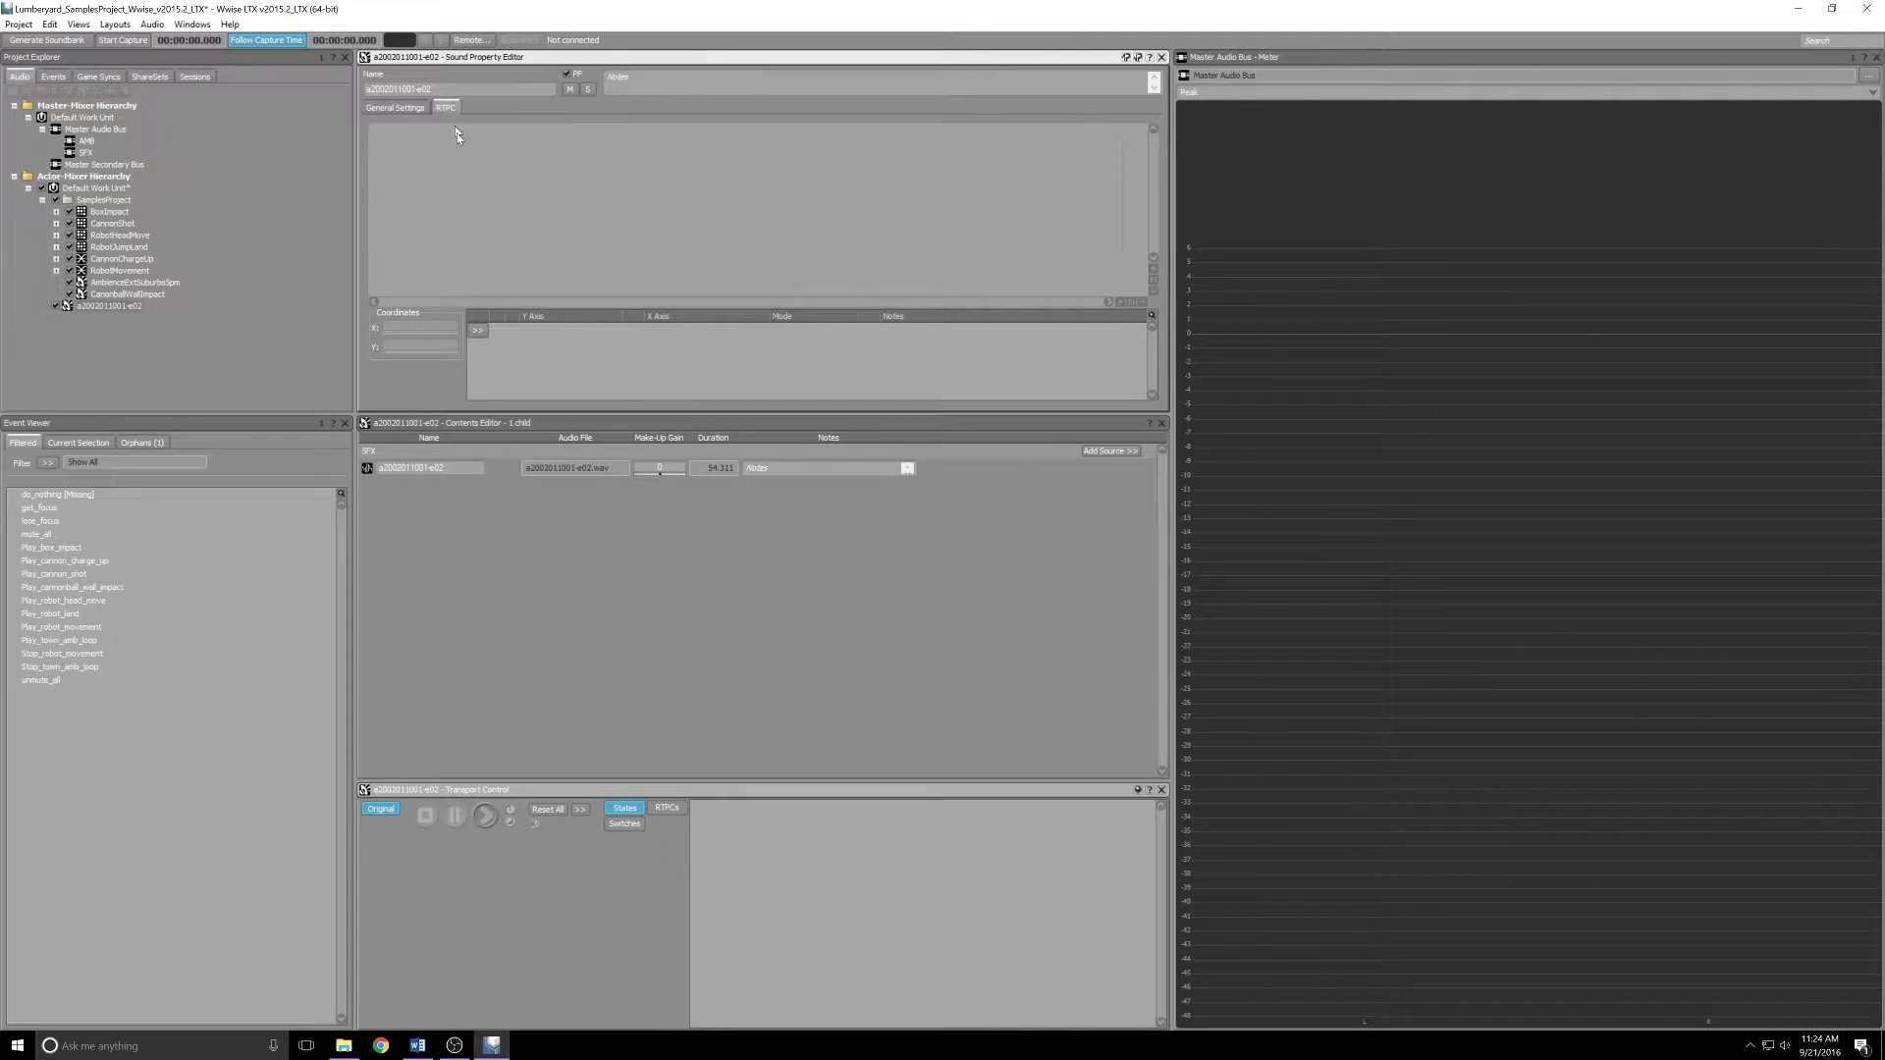
click(479, 333)
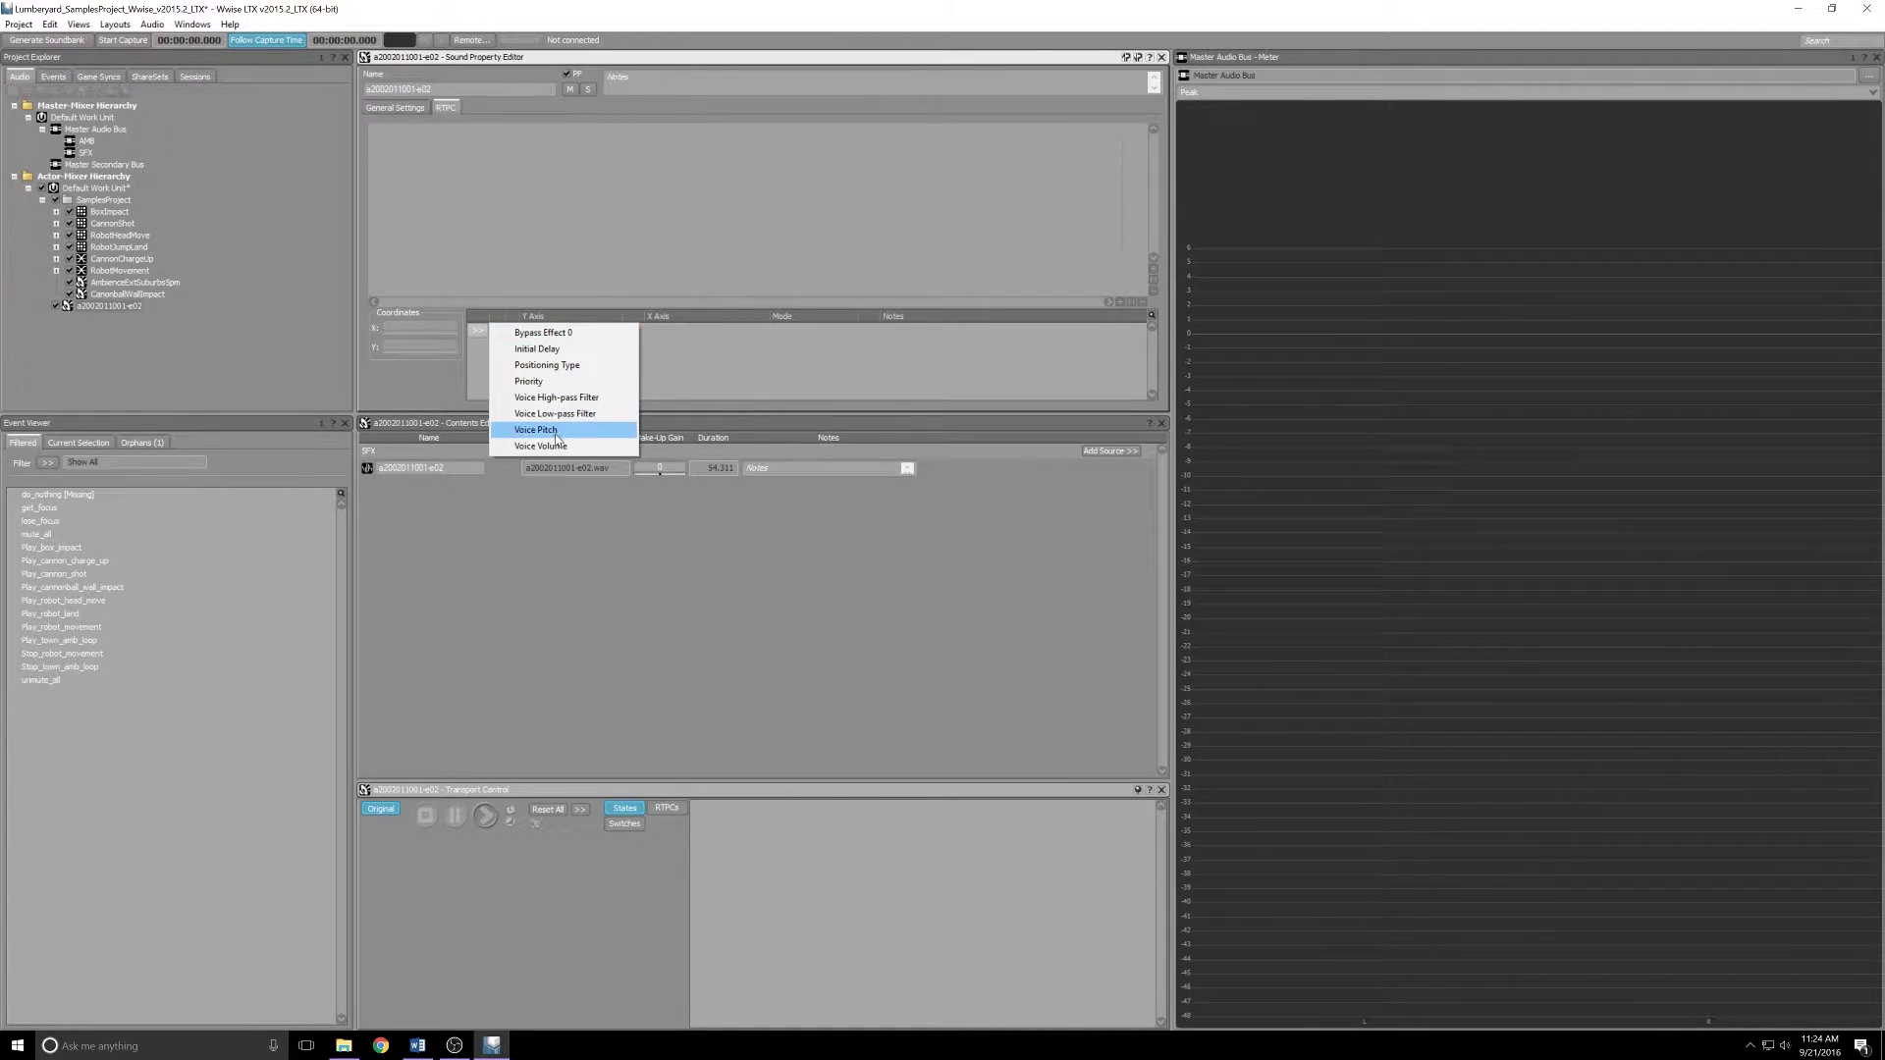
click(556, 448)
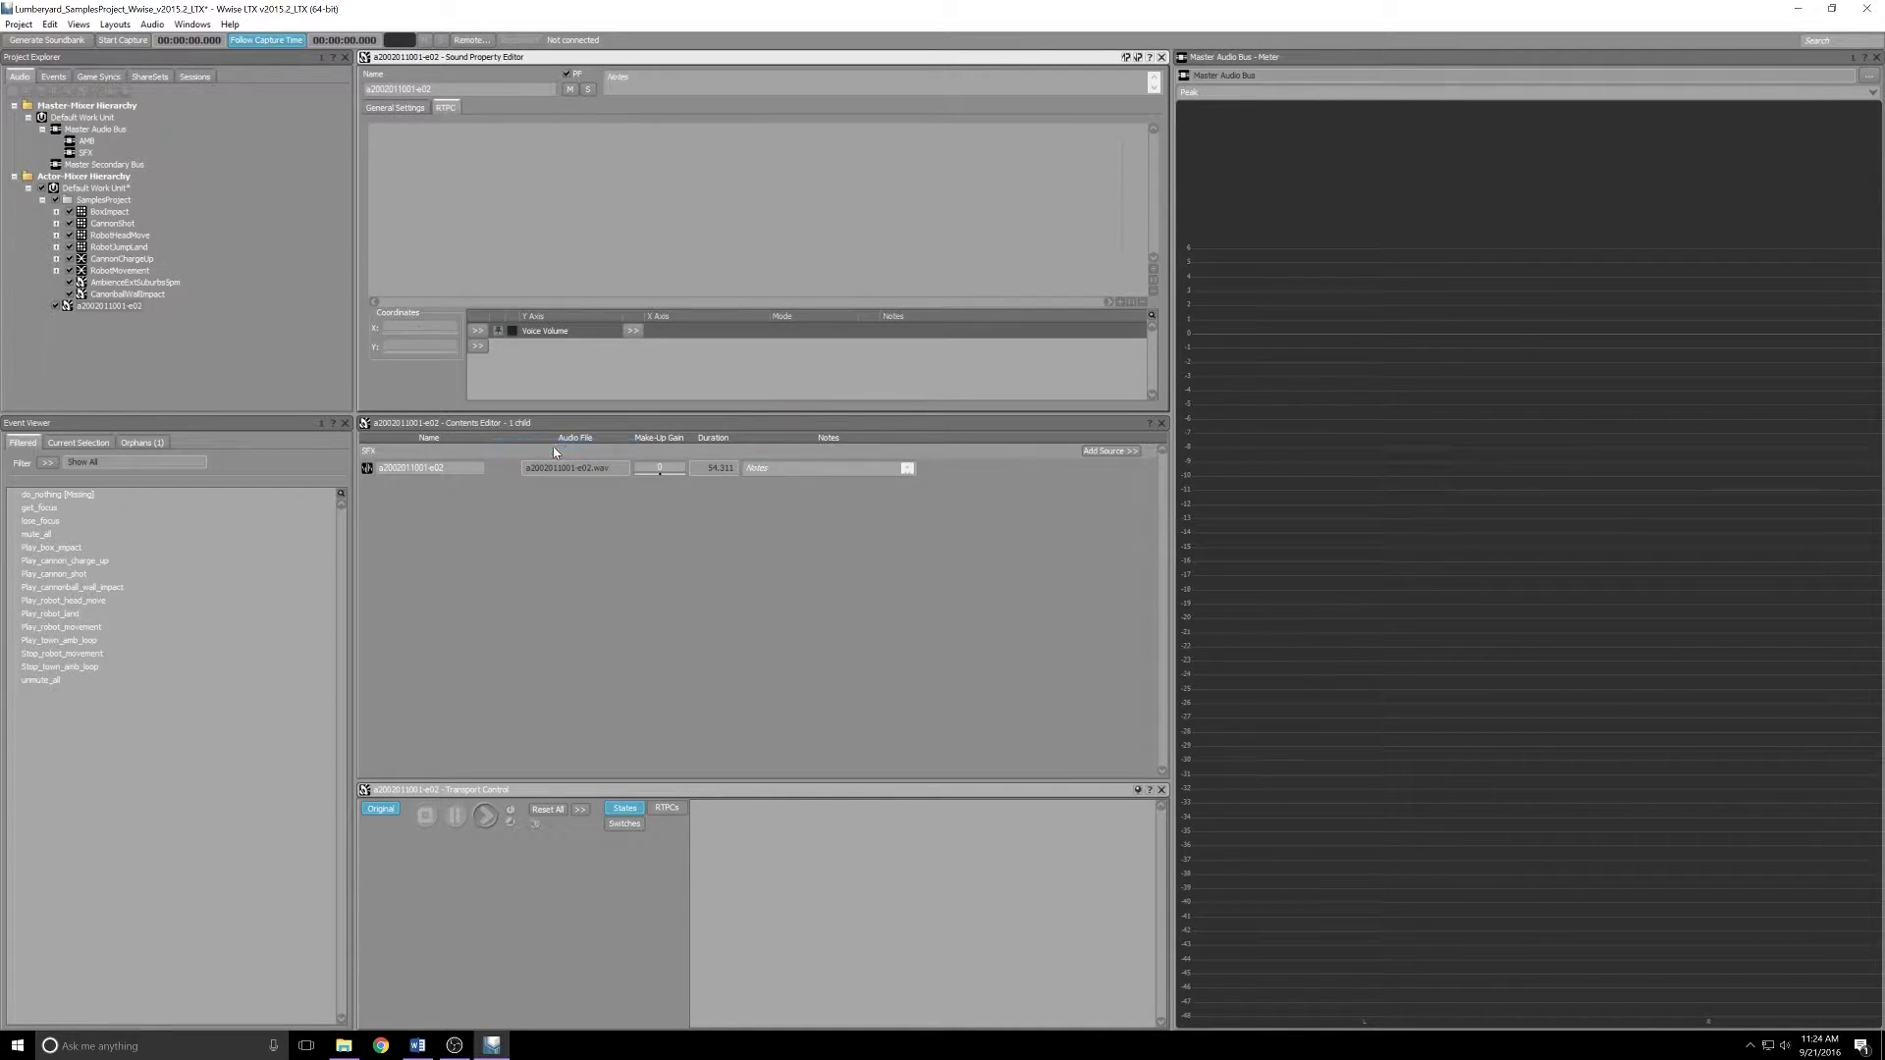
click(638, 332)
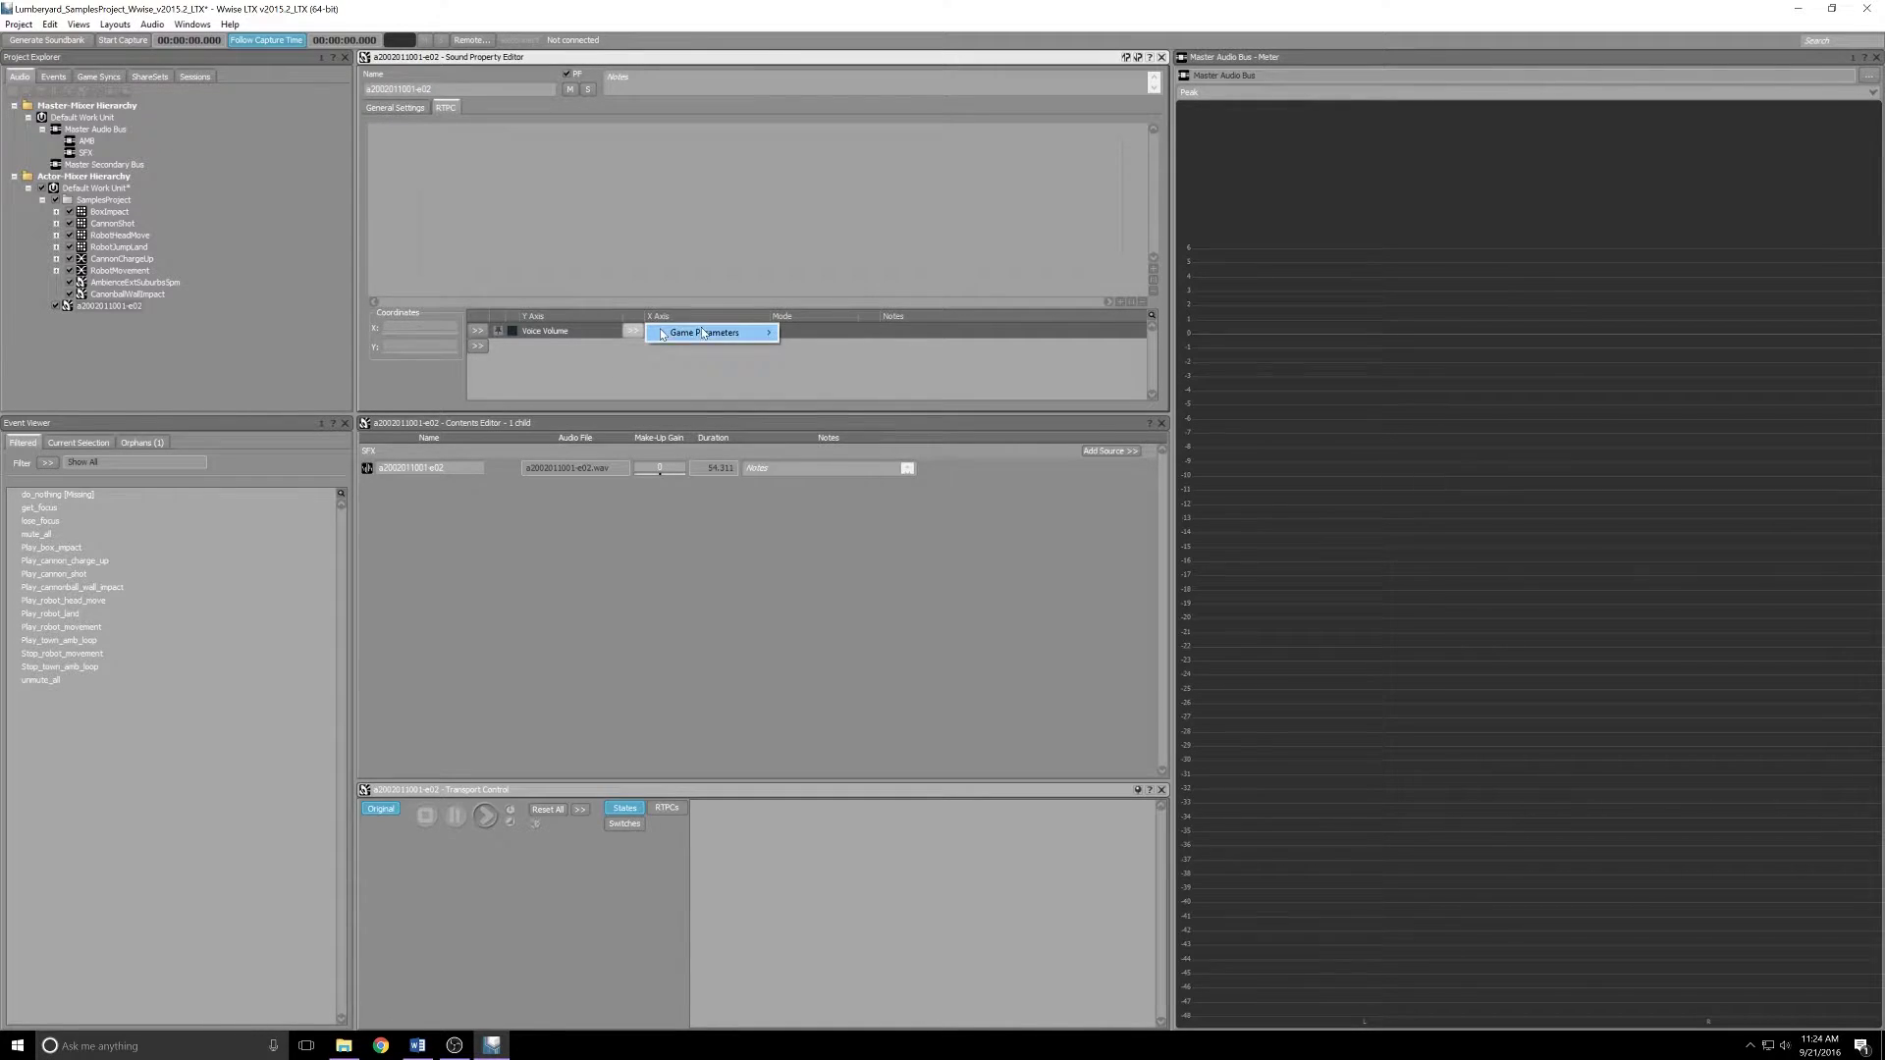
mouse_move(729, 337)
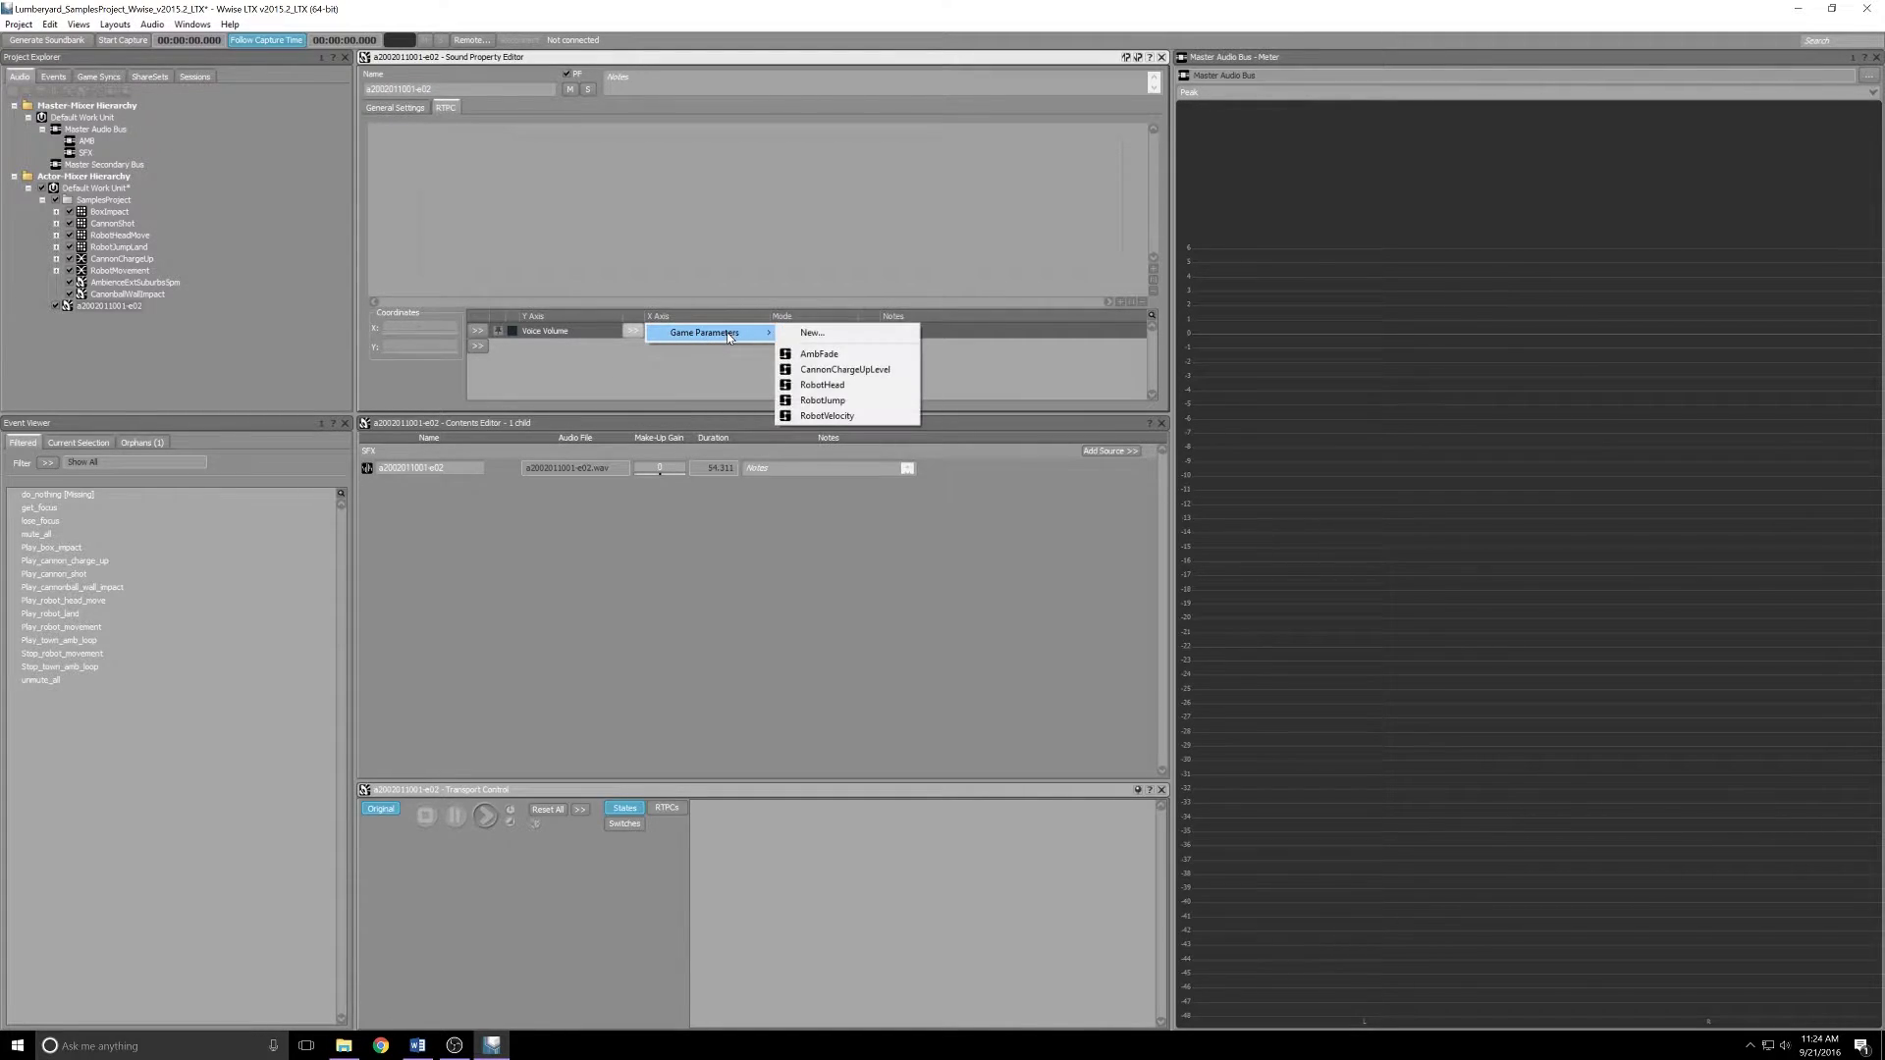
click(842, 355)
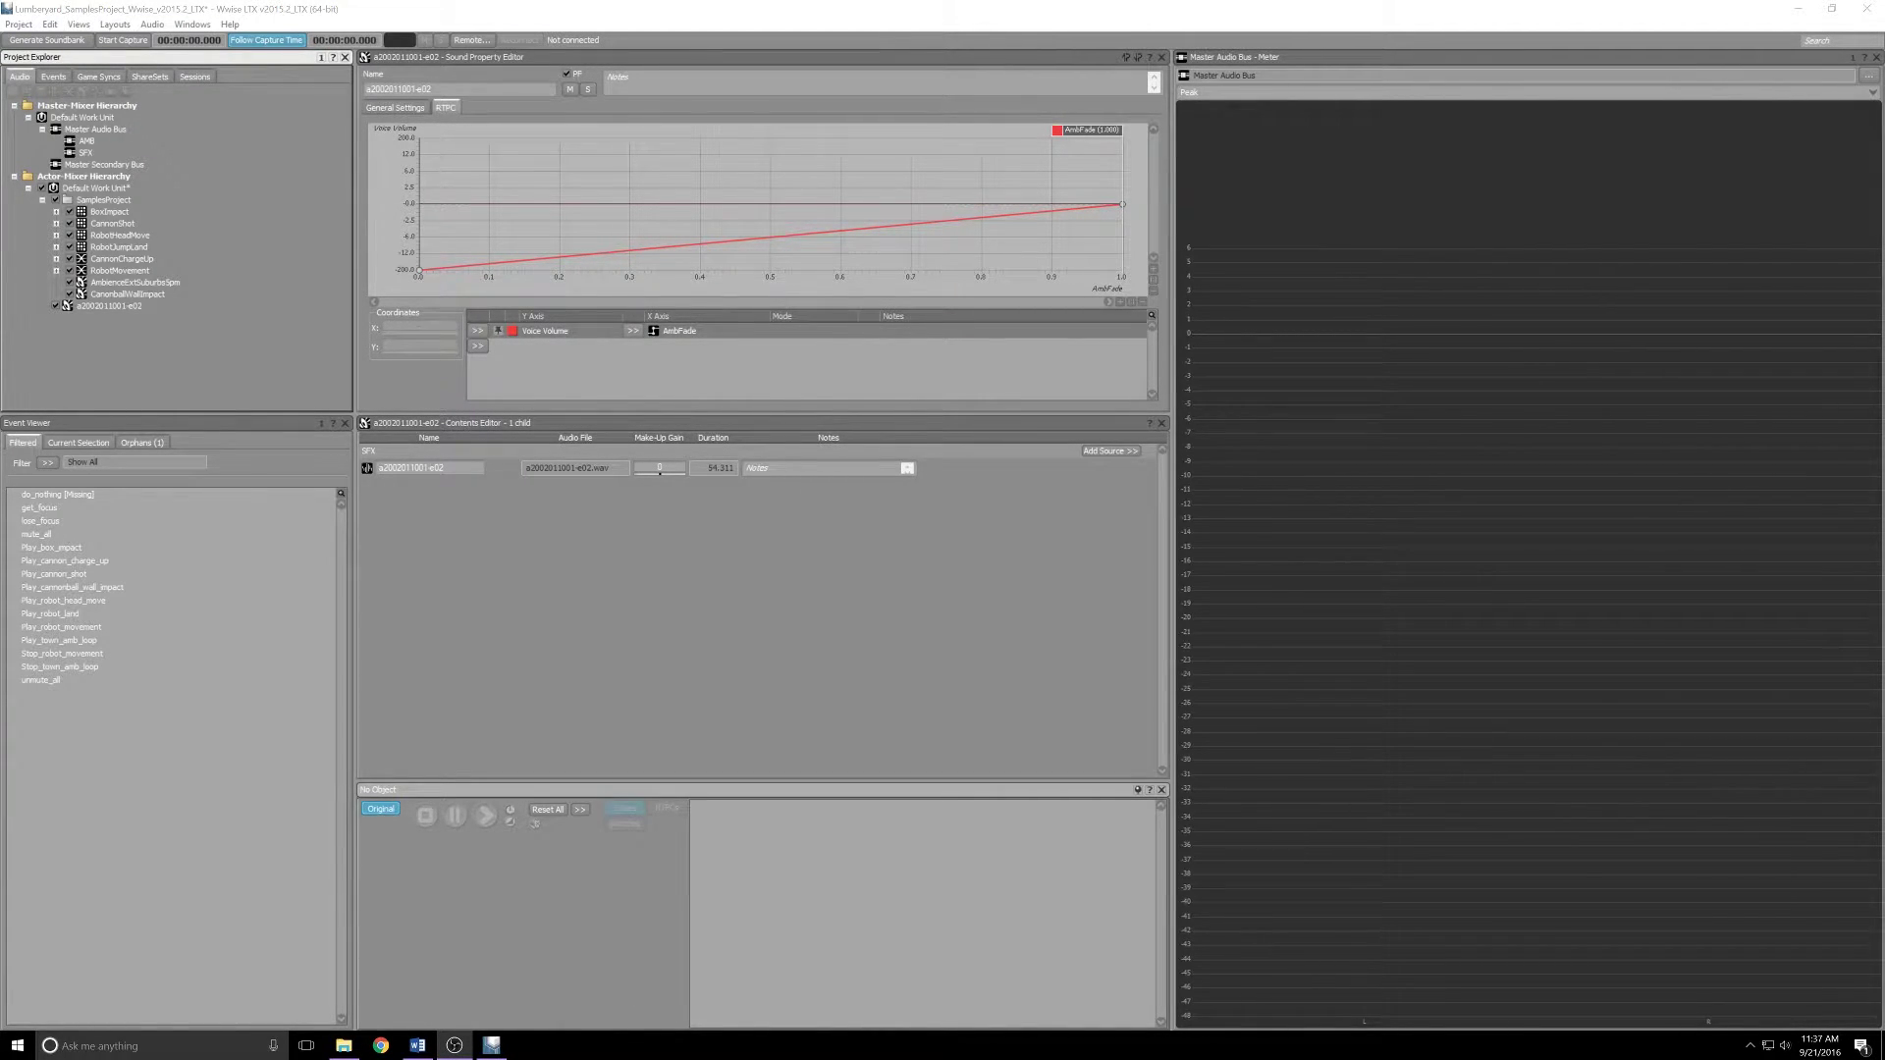
- In the Events hierarchy, add a Play event named play_test_trigger under SamplesProject
click(49, 82)
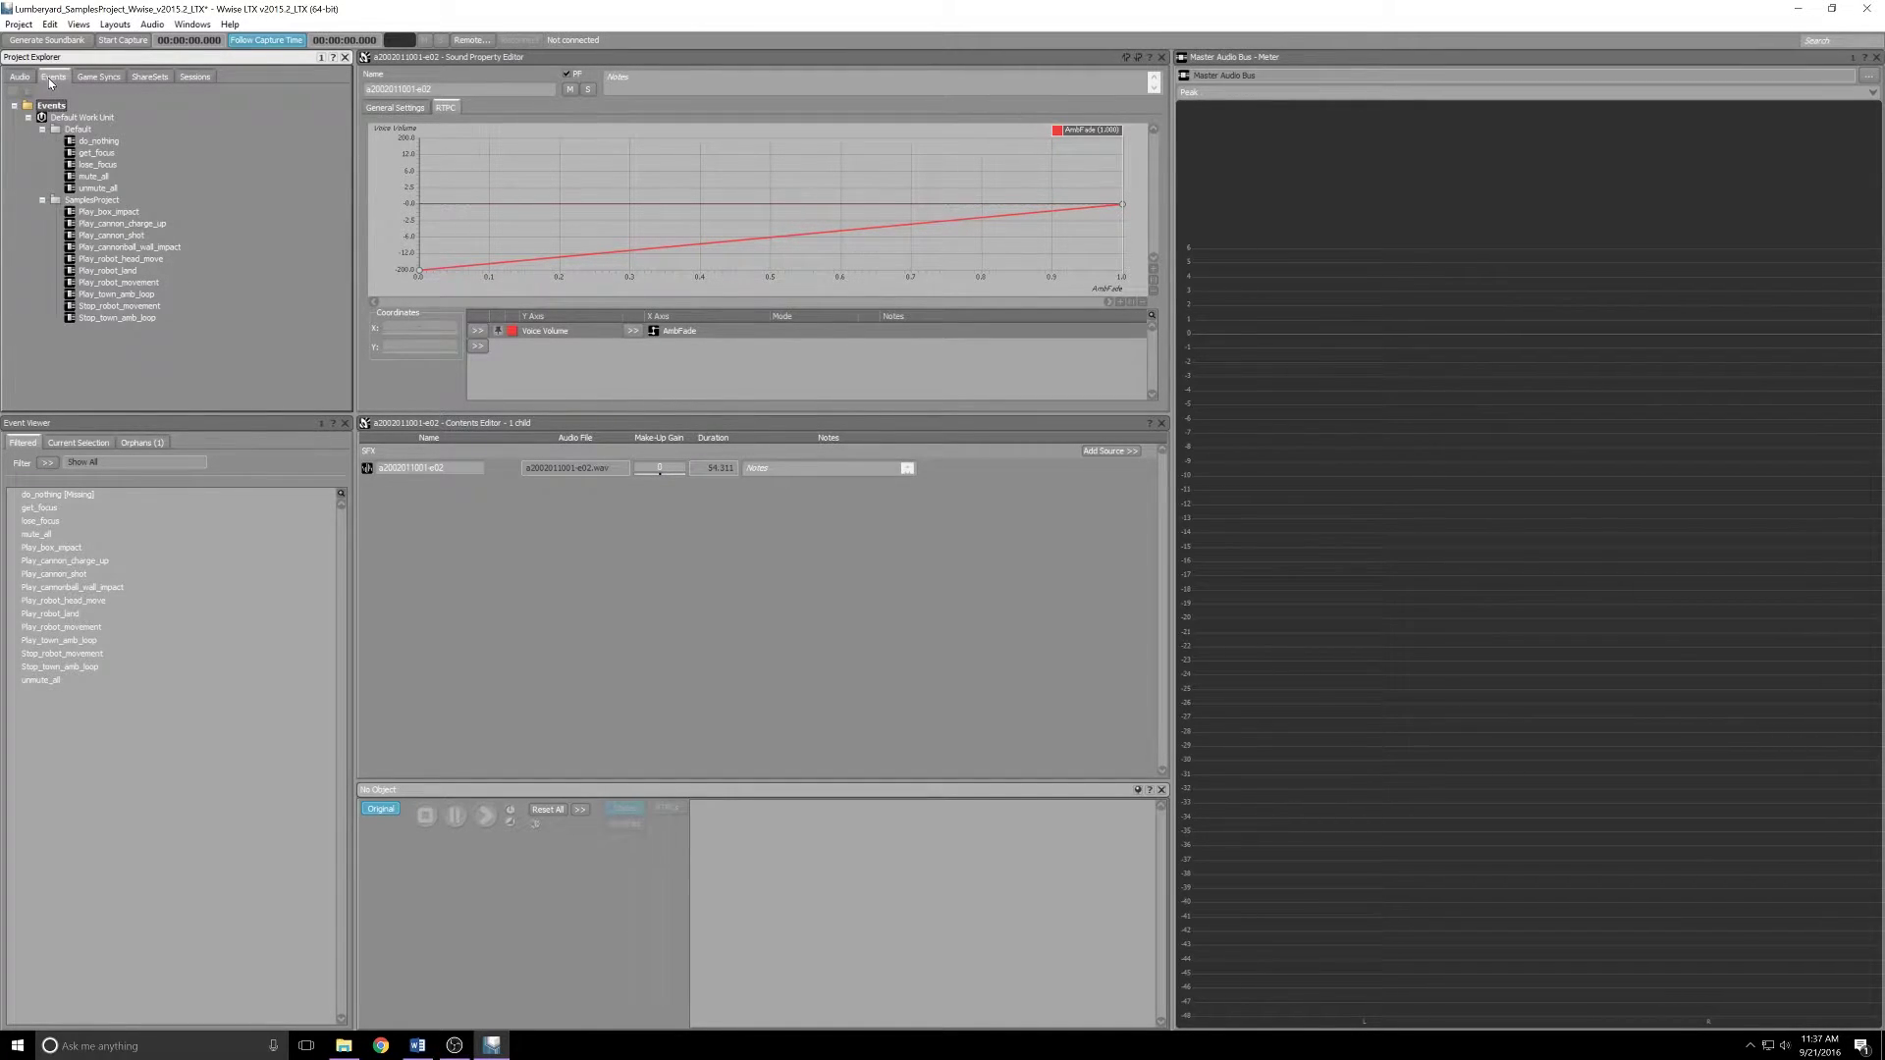
right_click(90, 204)
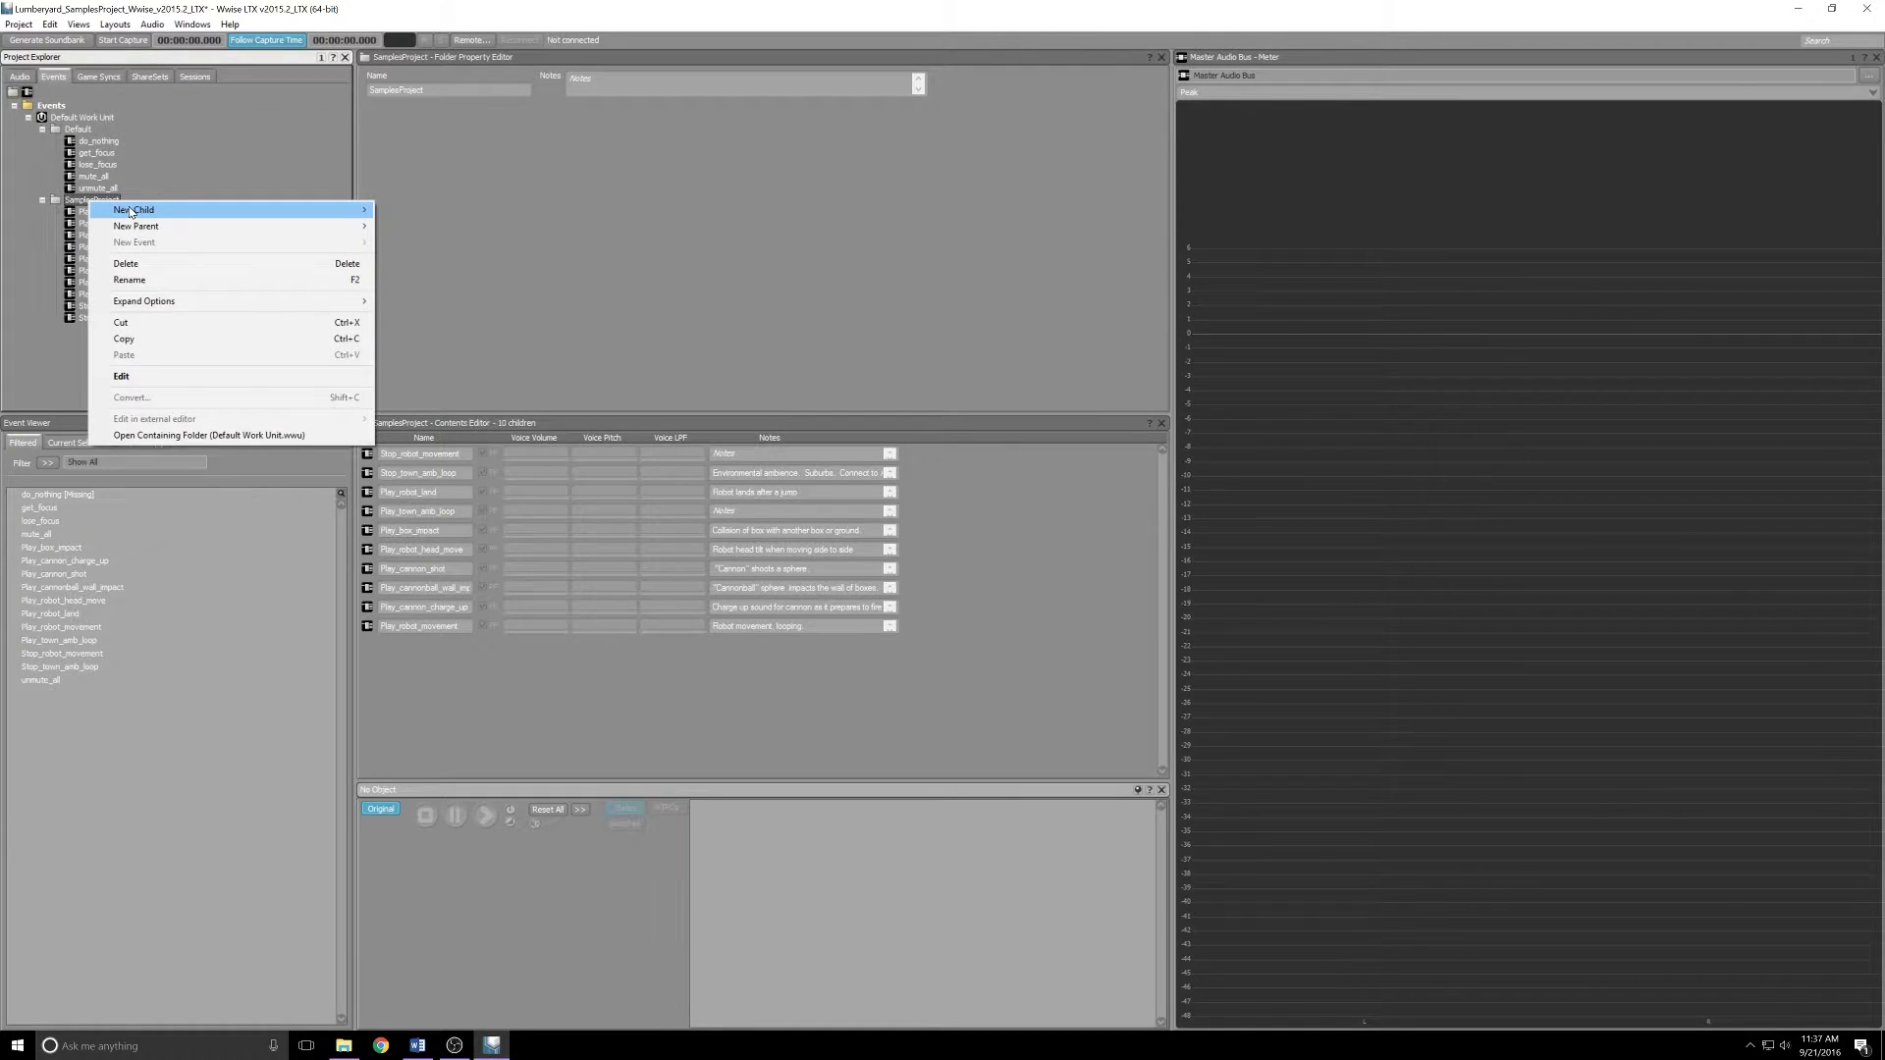
mouse_move(130, 213)
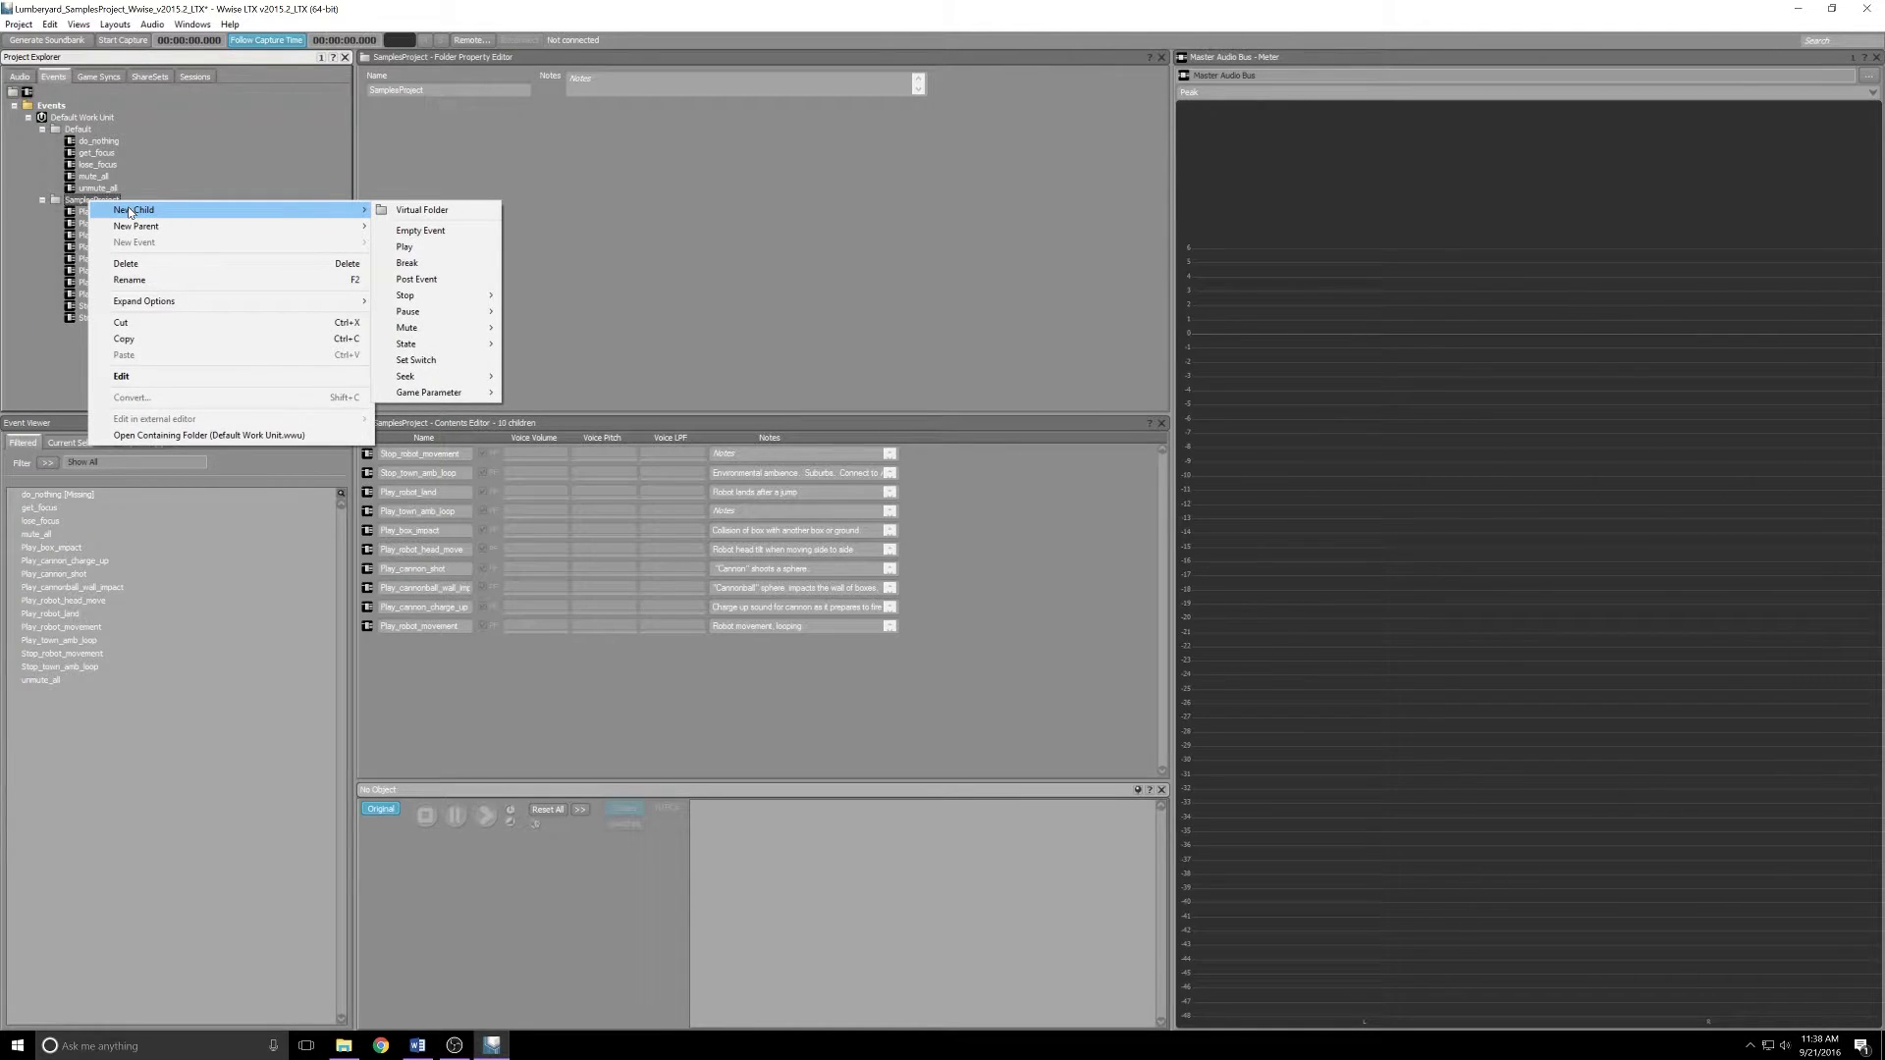
click(413, 250)
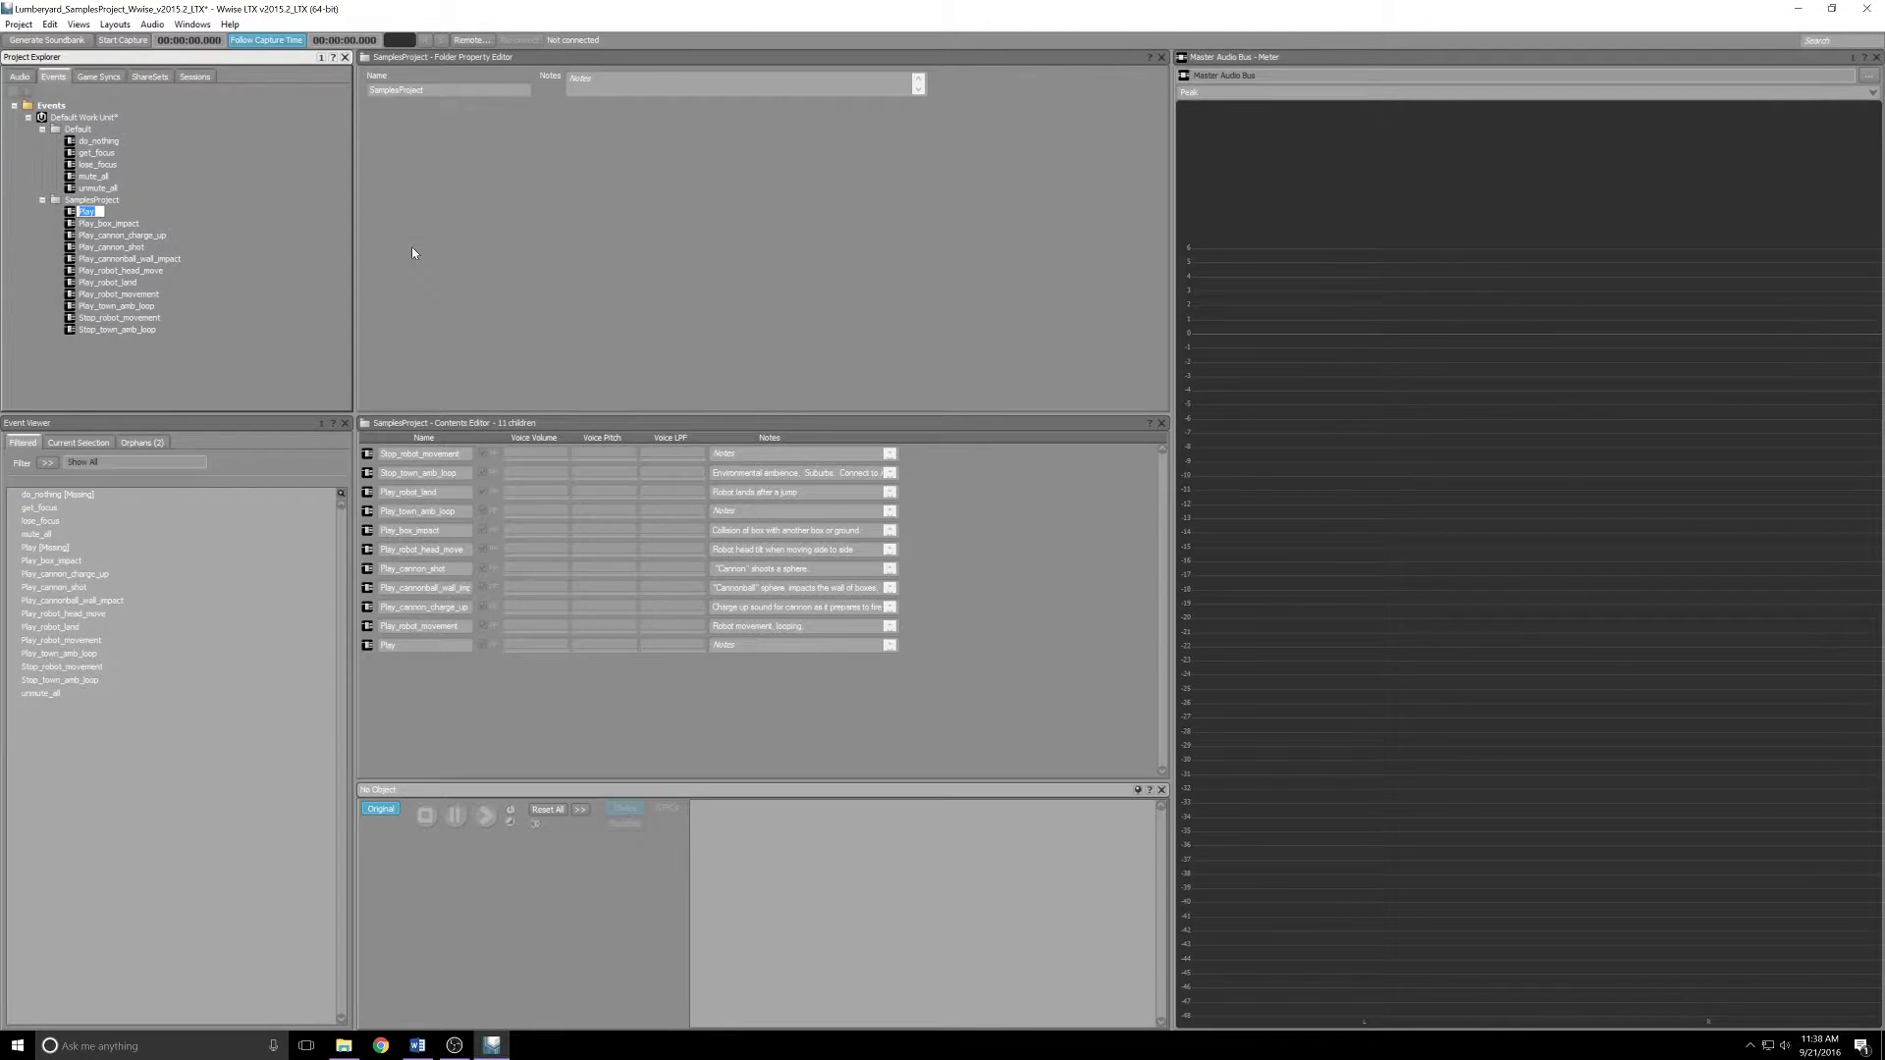
text(play_test_trigger)
key(Return)
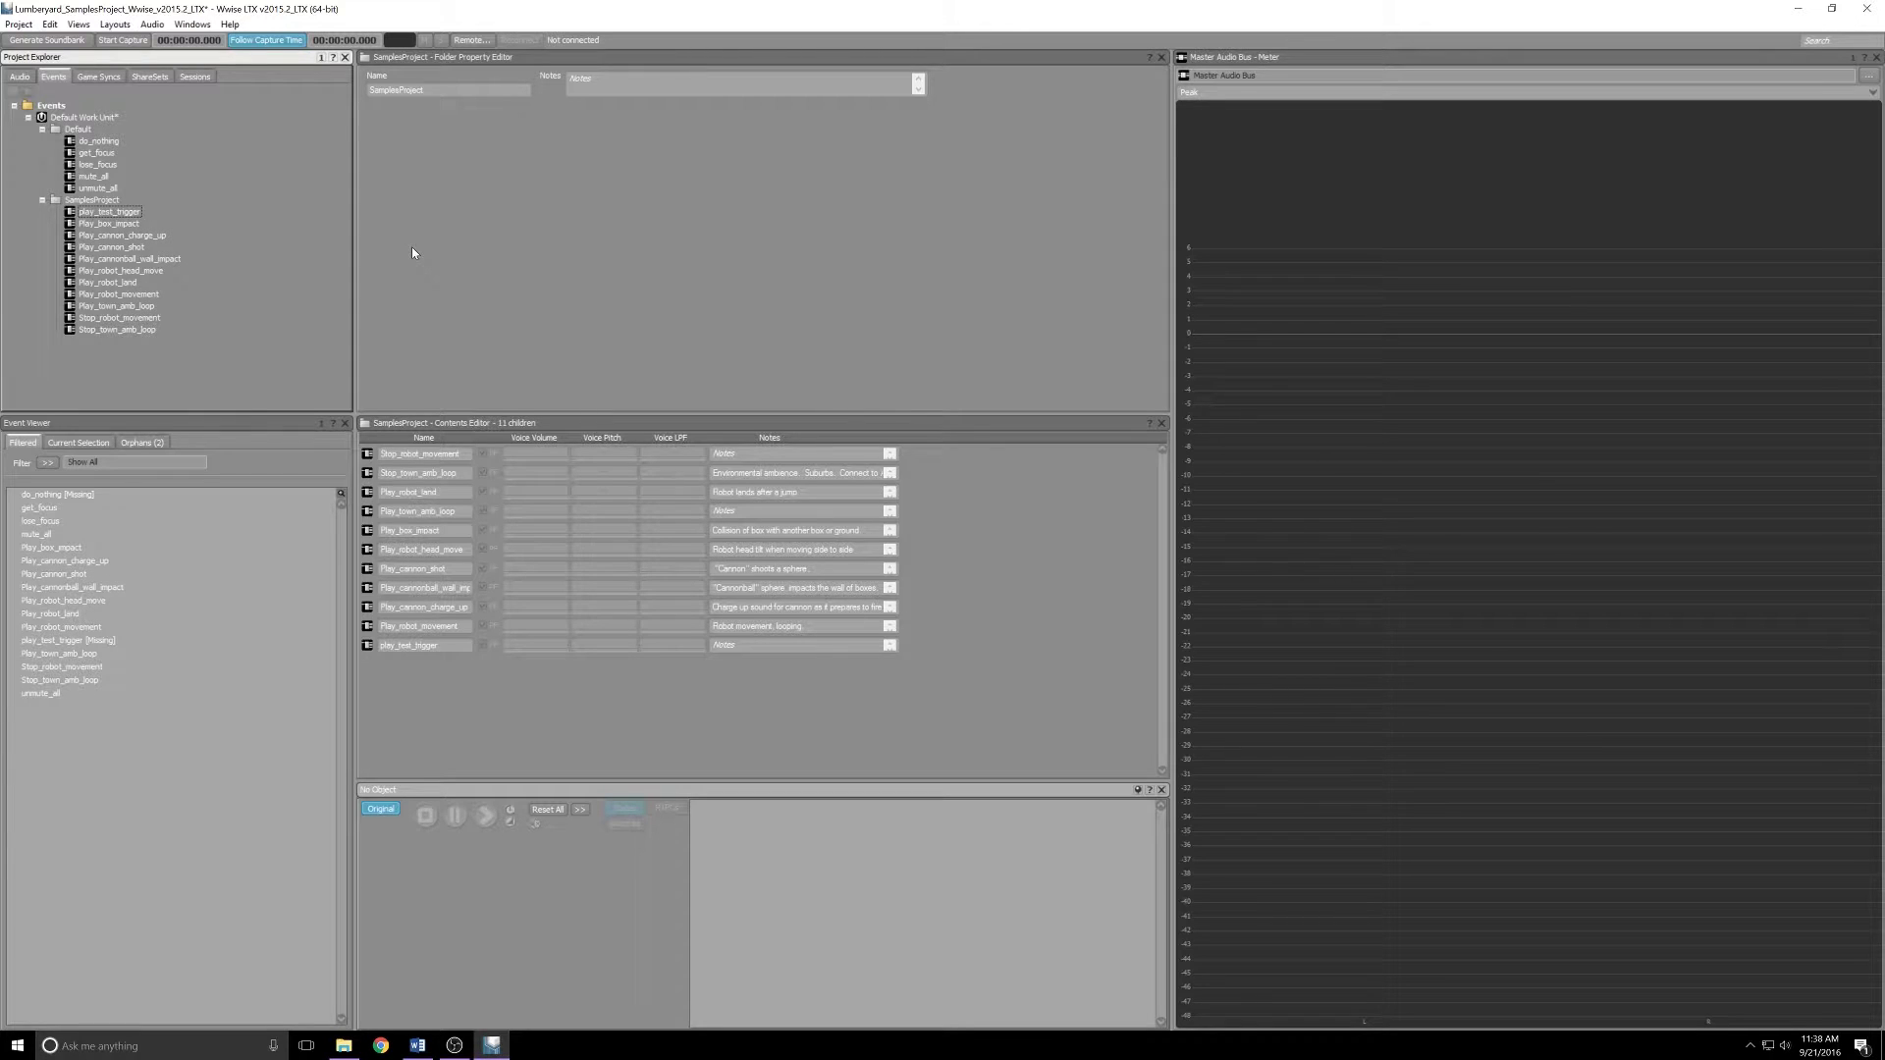
- Add a Stop event named stop_test_trigger under SamplesProject
right_click(96, 204)
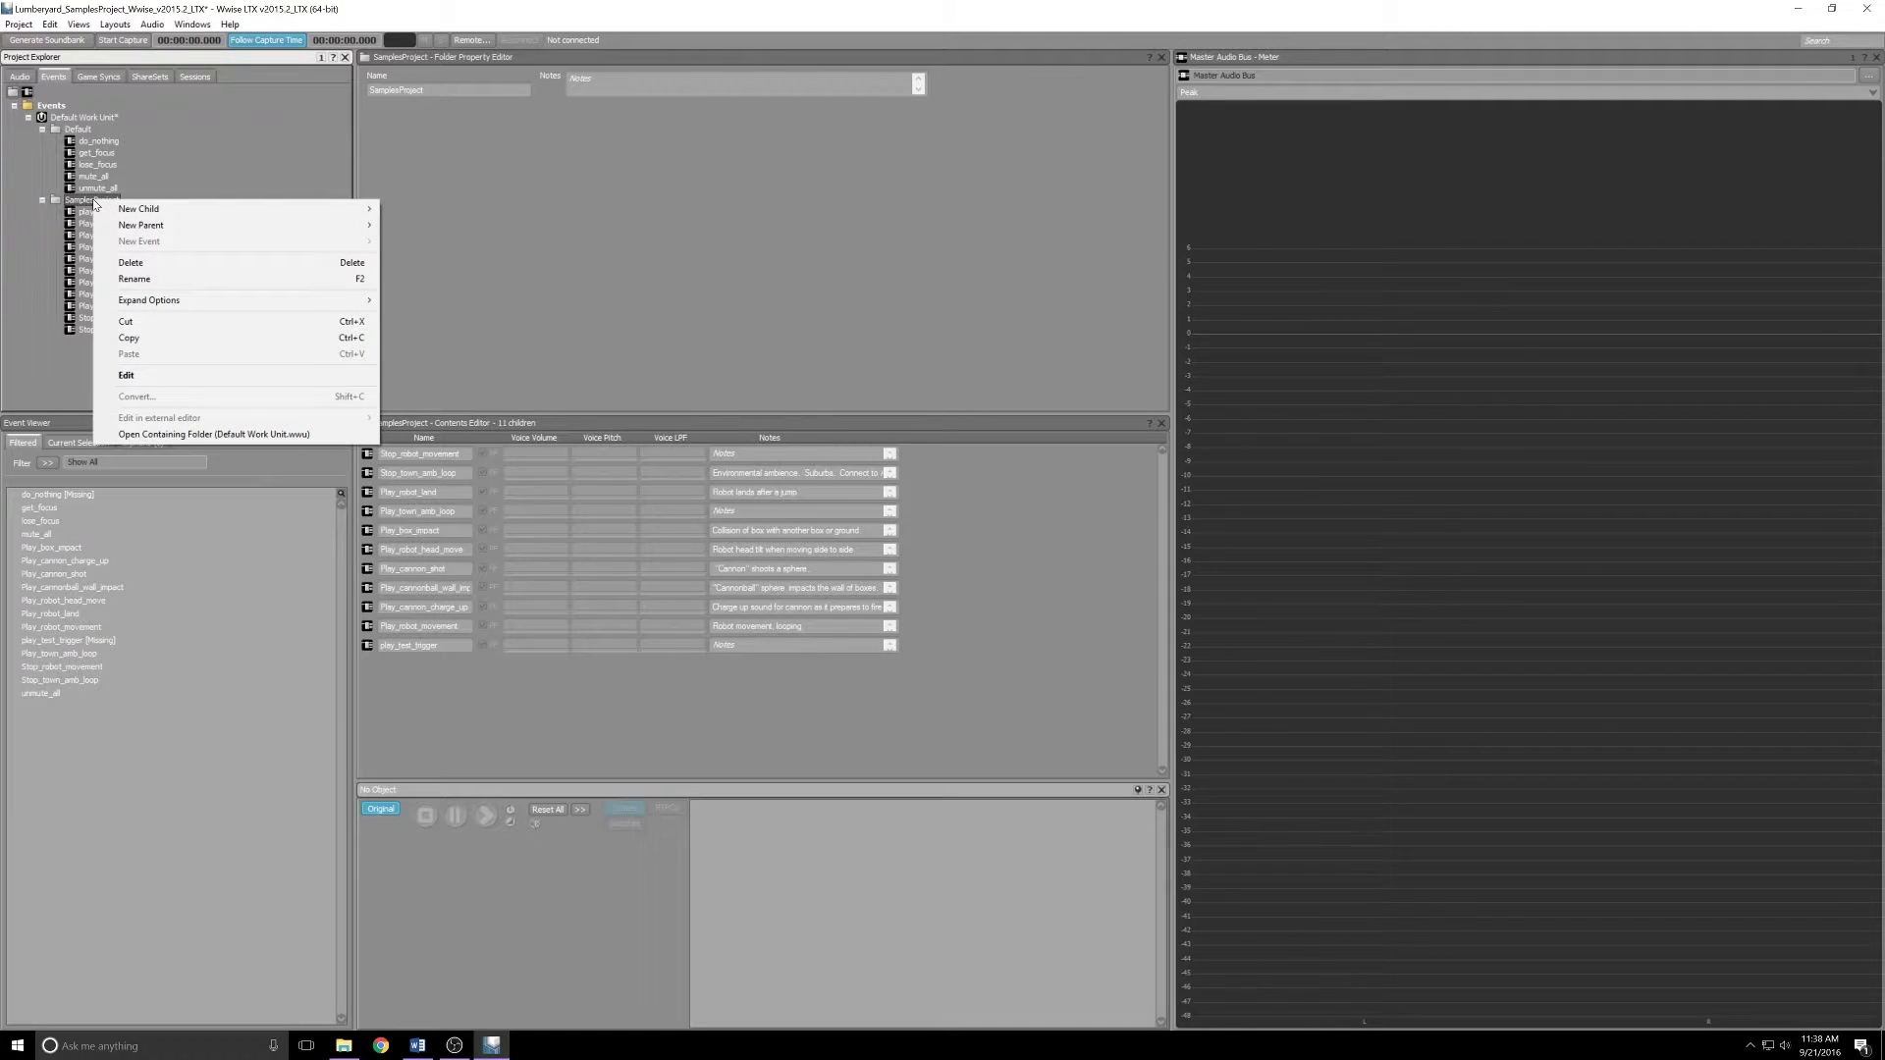
mouse_move(147, 214)
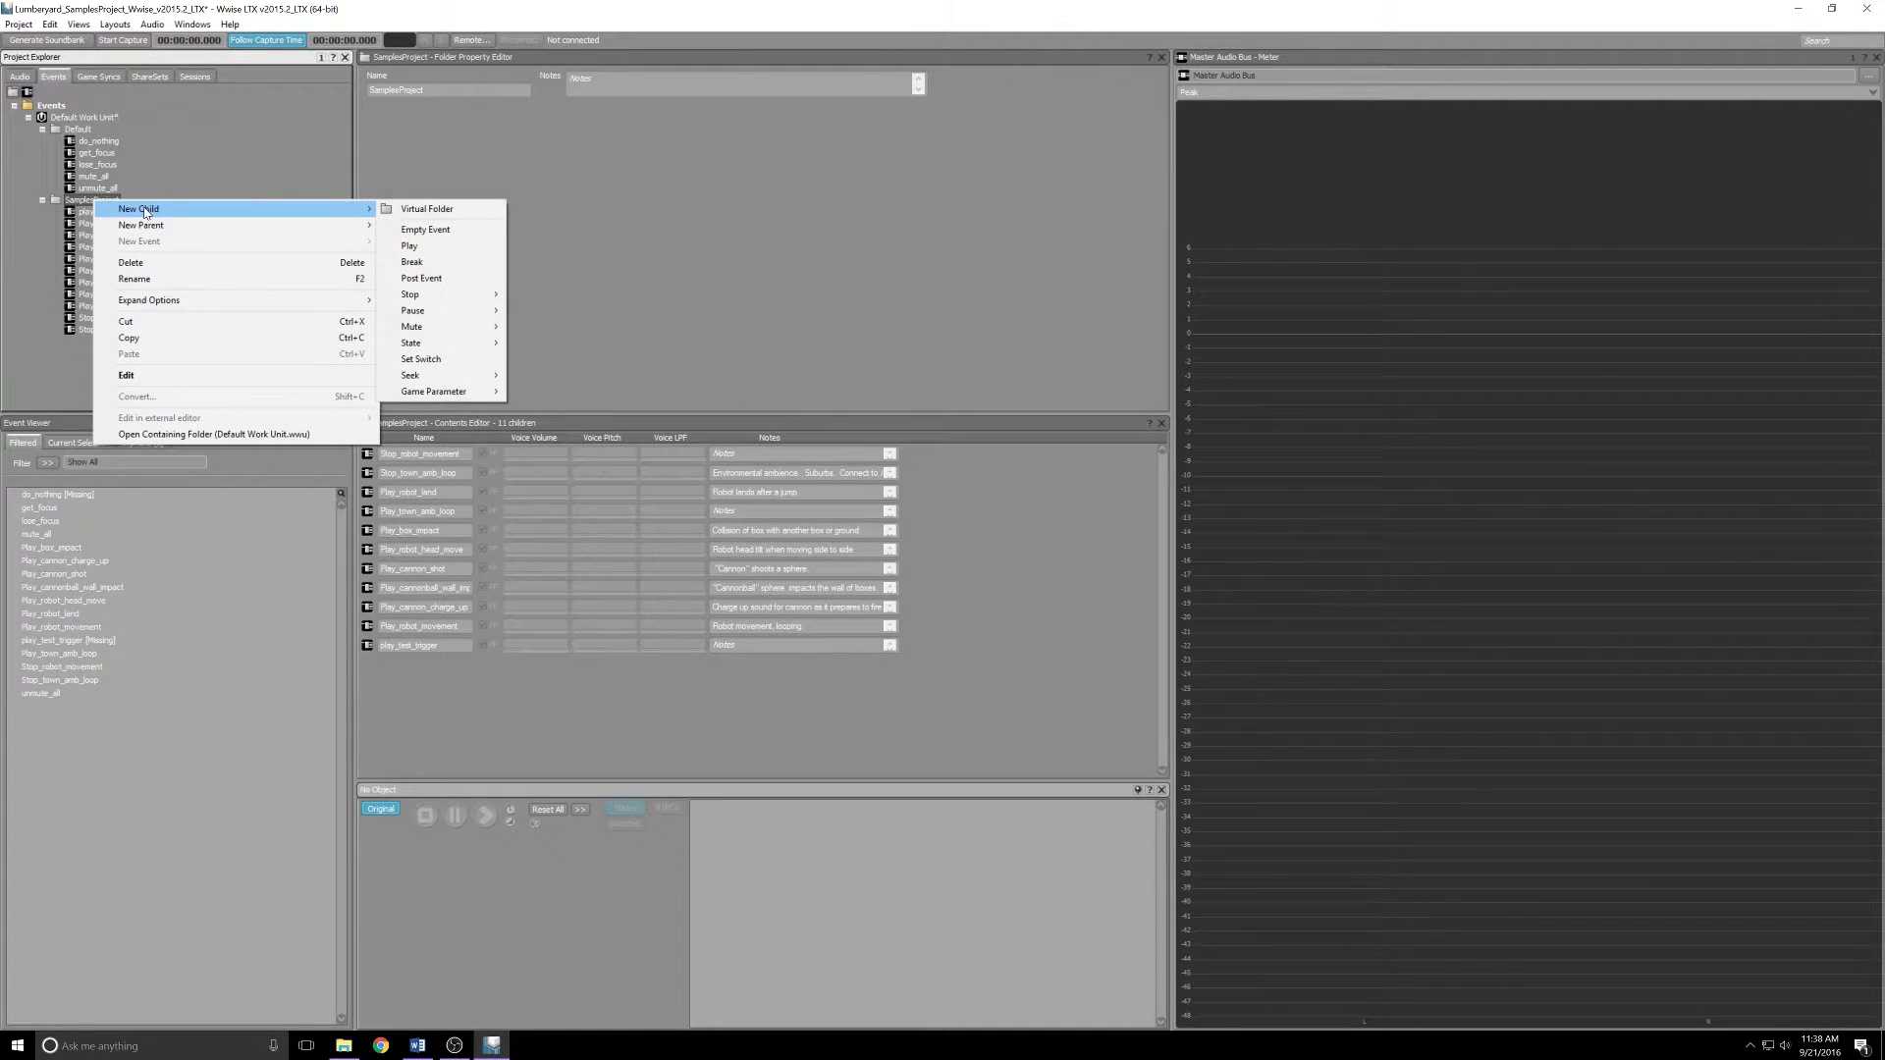
mouse_move(430, 297)
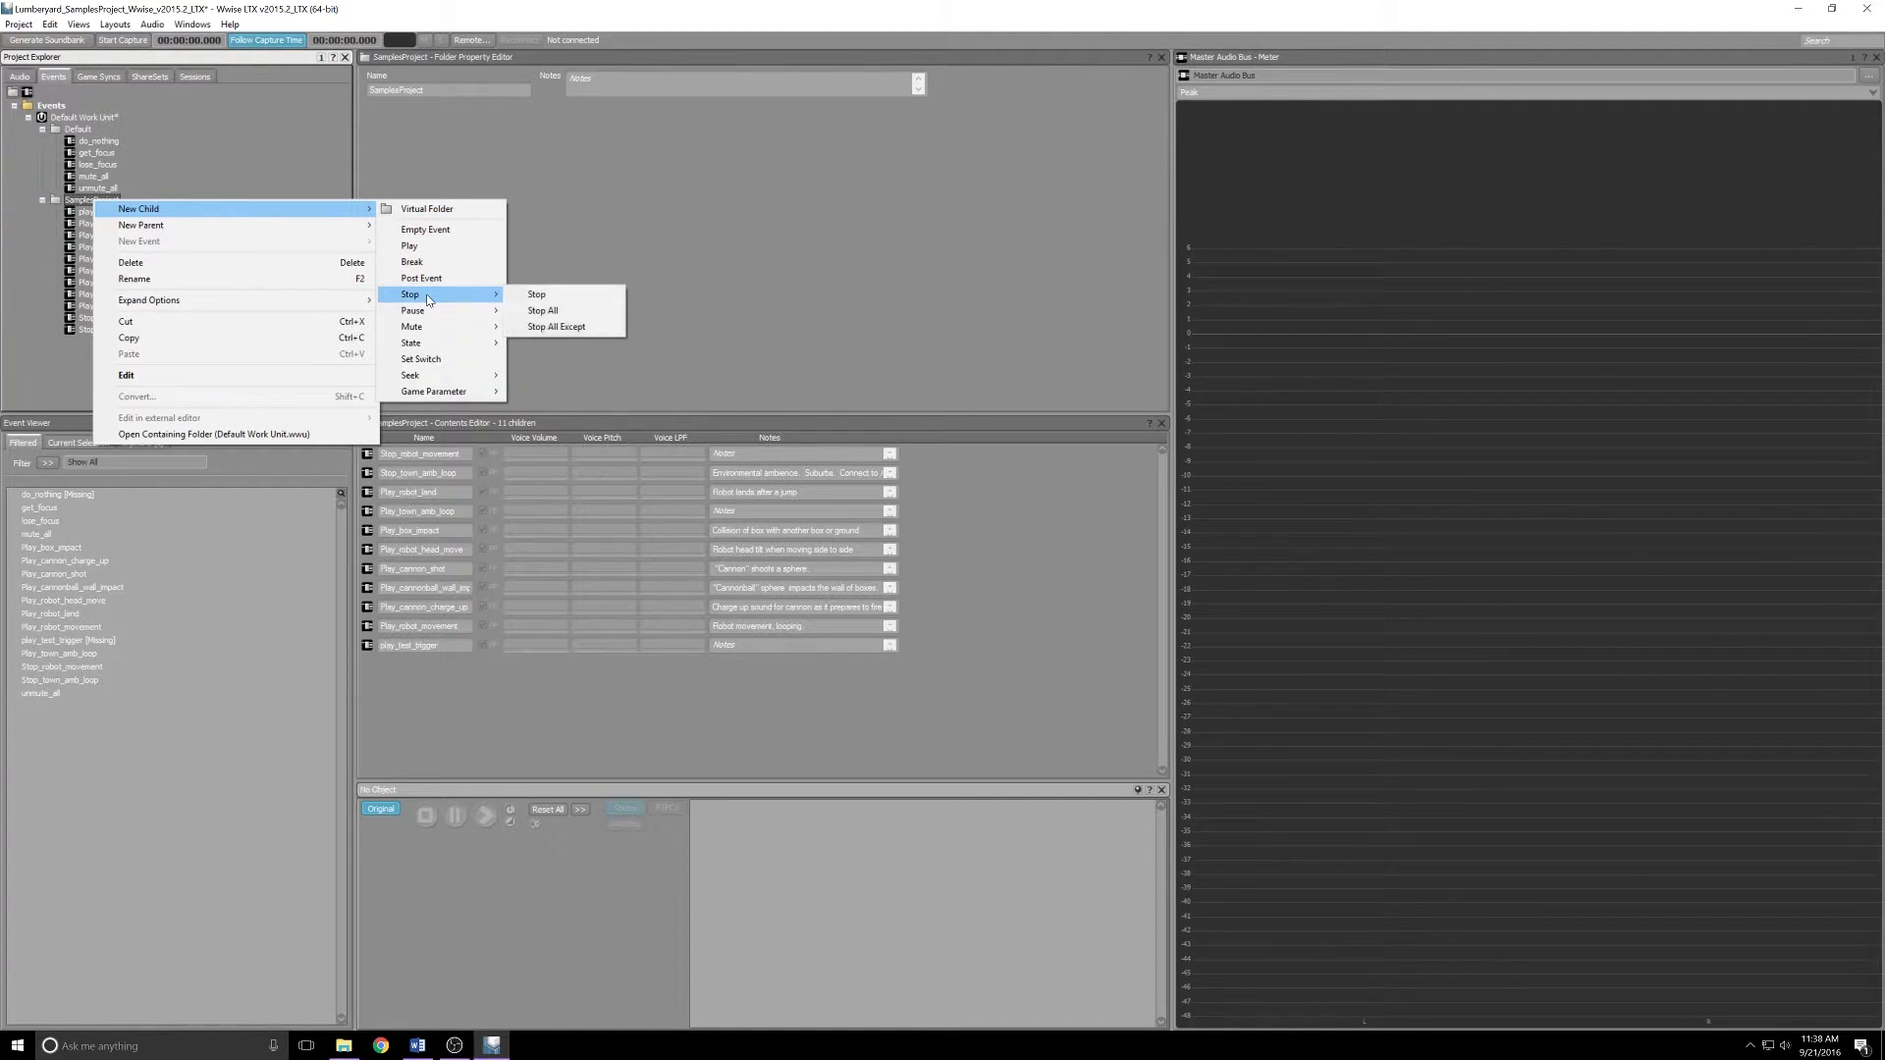
click(535, 295)
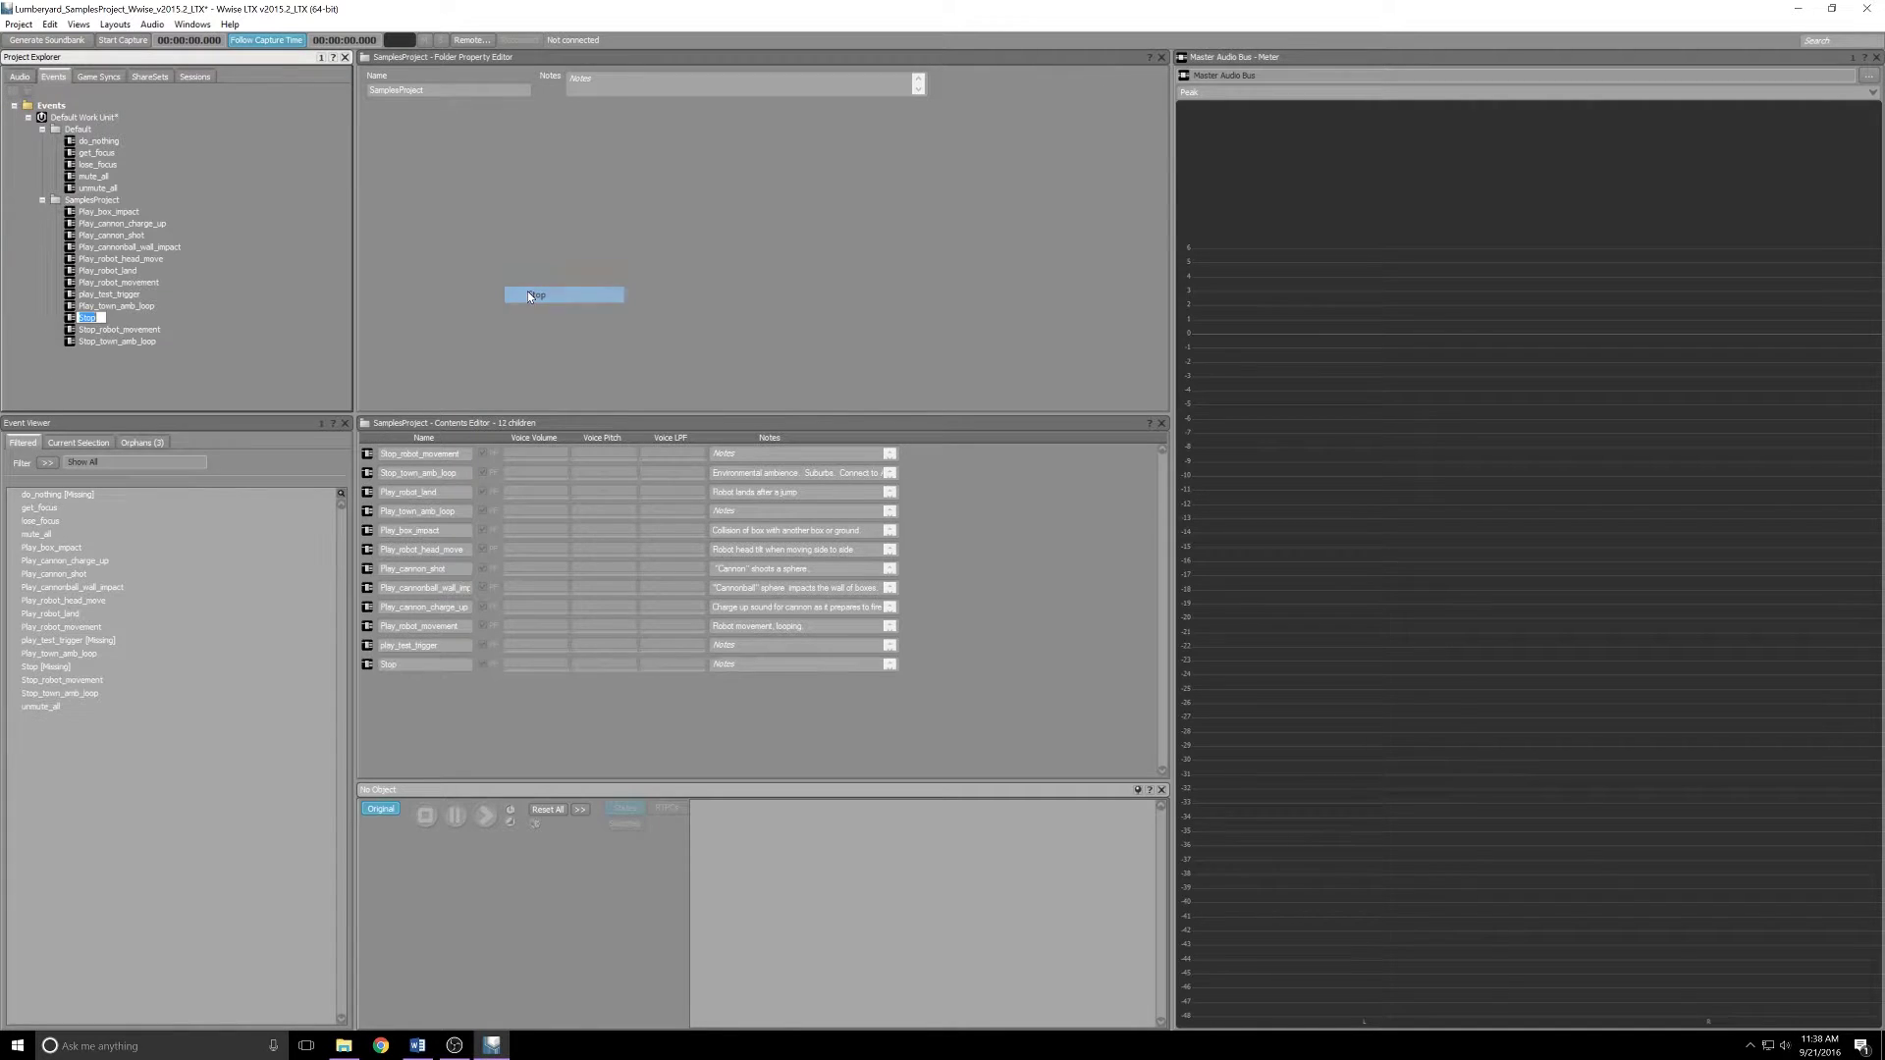
text(stop_test_trigger)
key(Return)
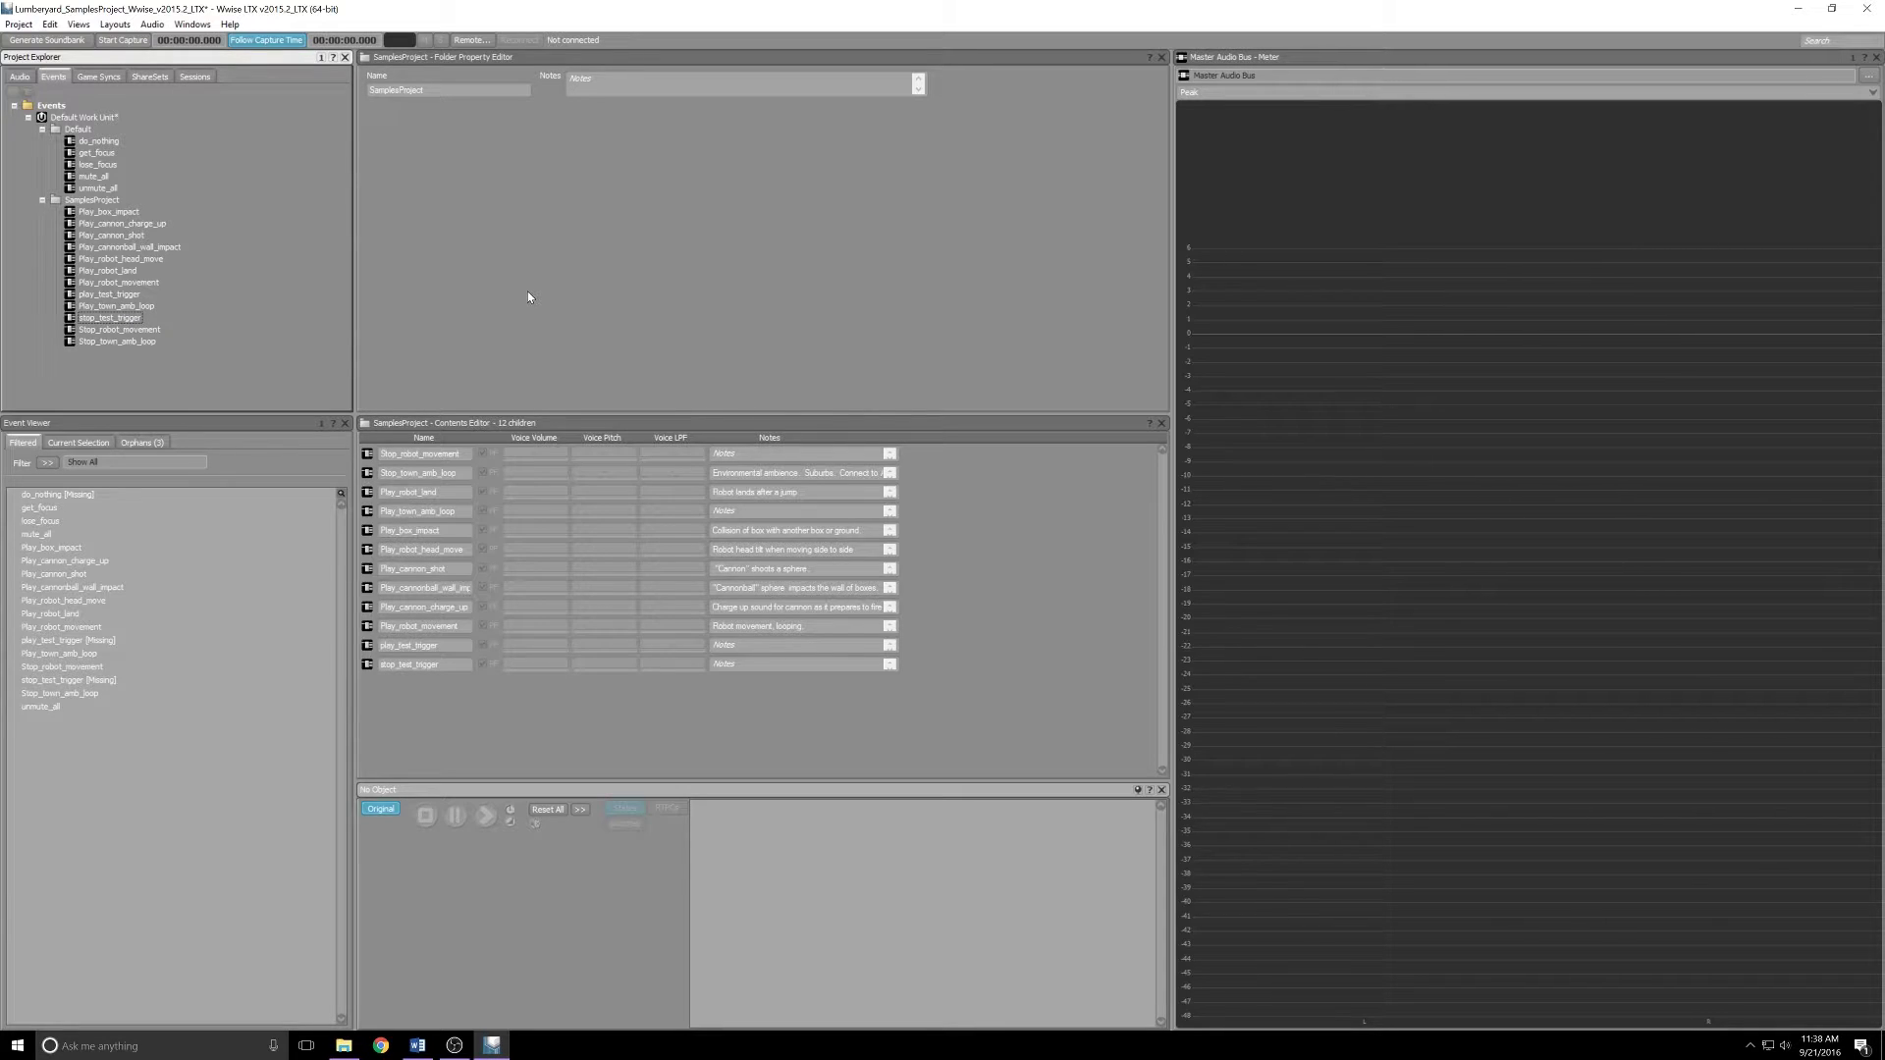
click(455, 1045)
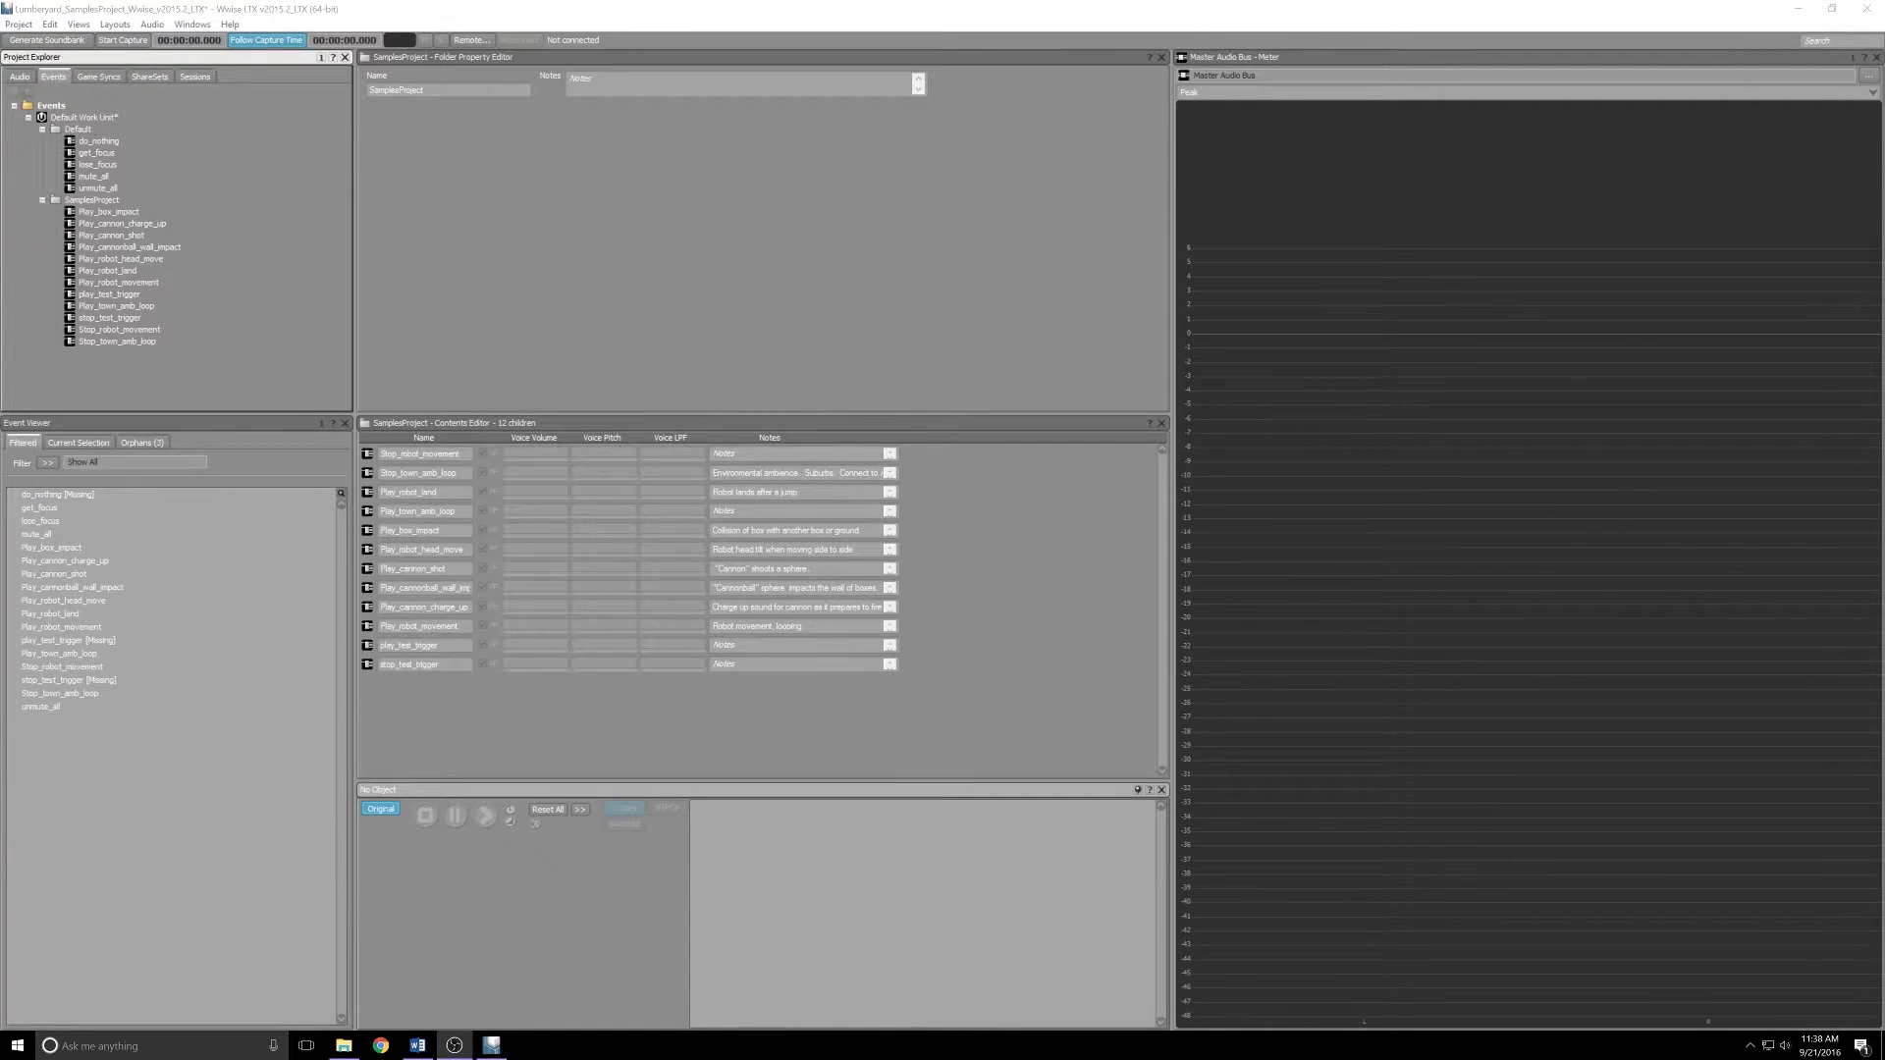
click(104, 296)
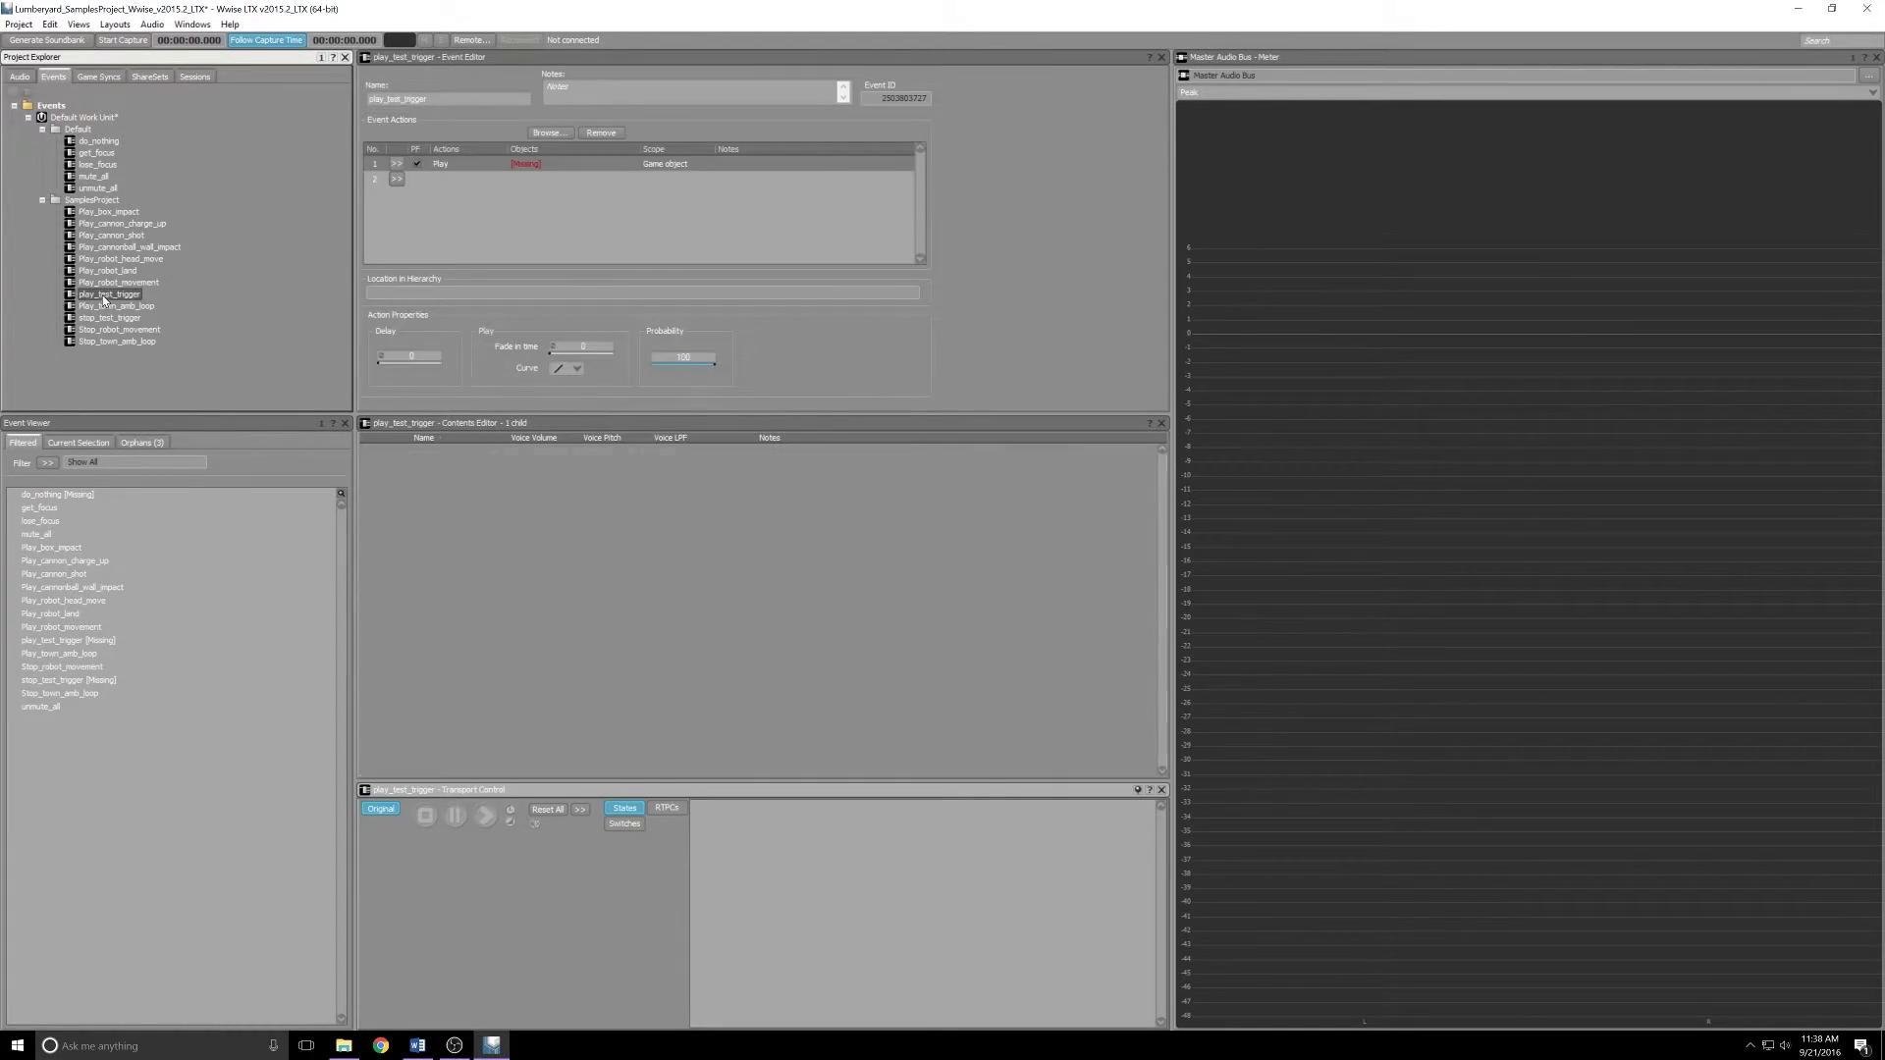
right_click(527, 167)
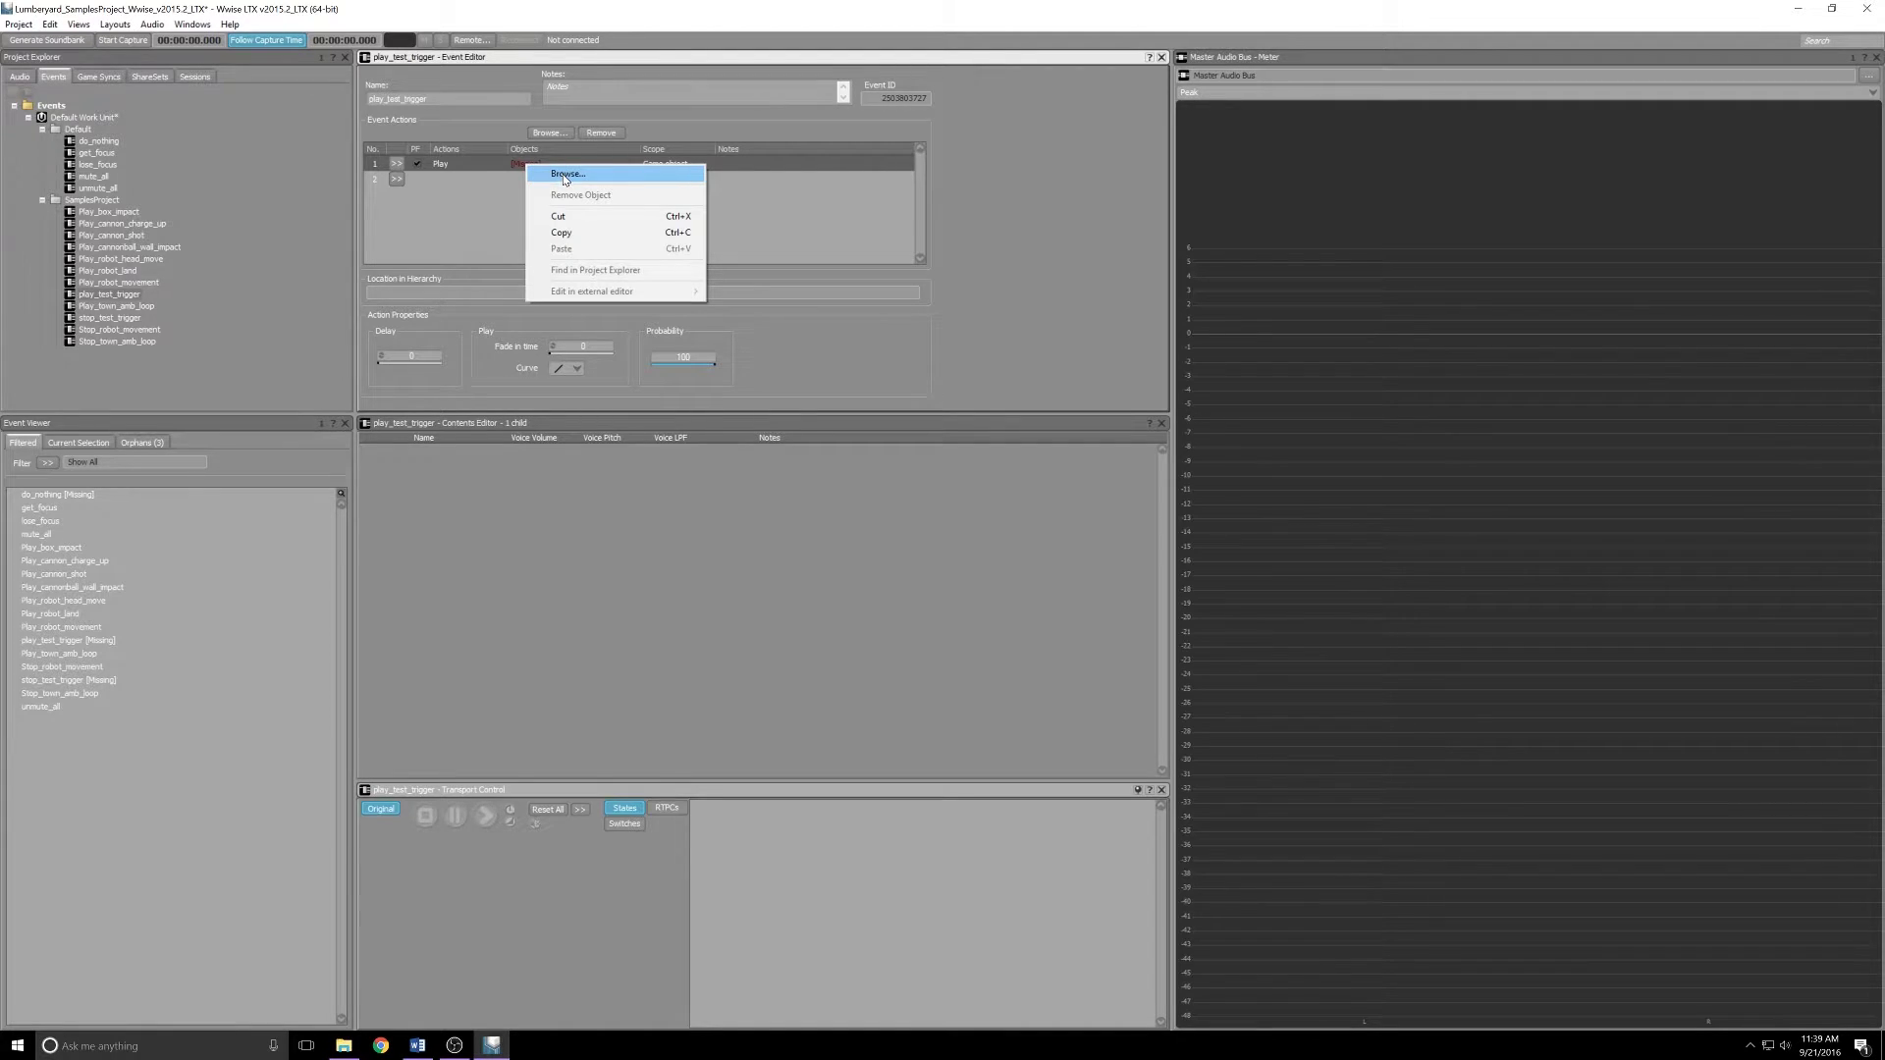
click(563, 173)
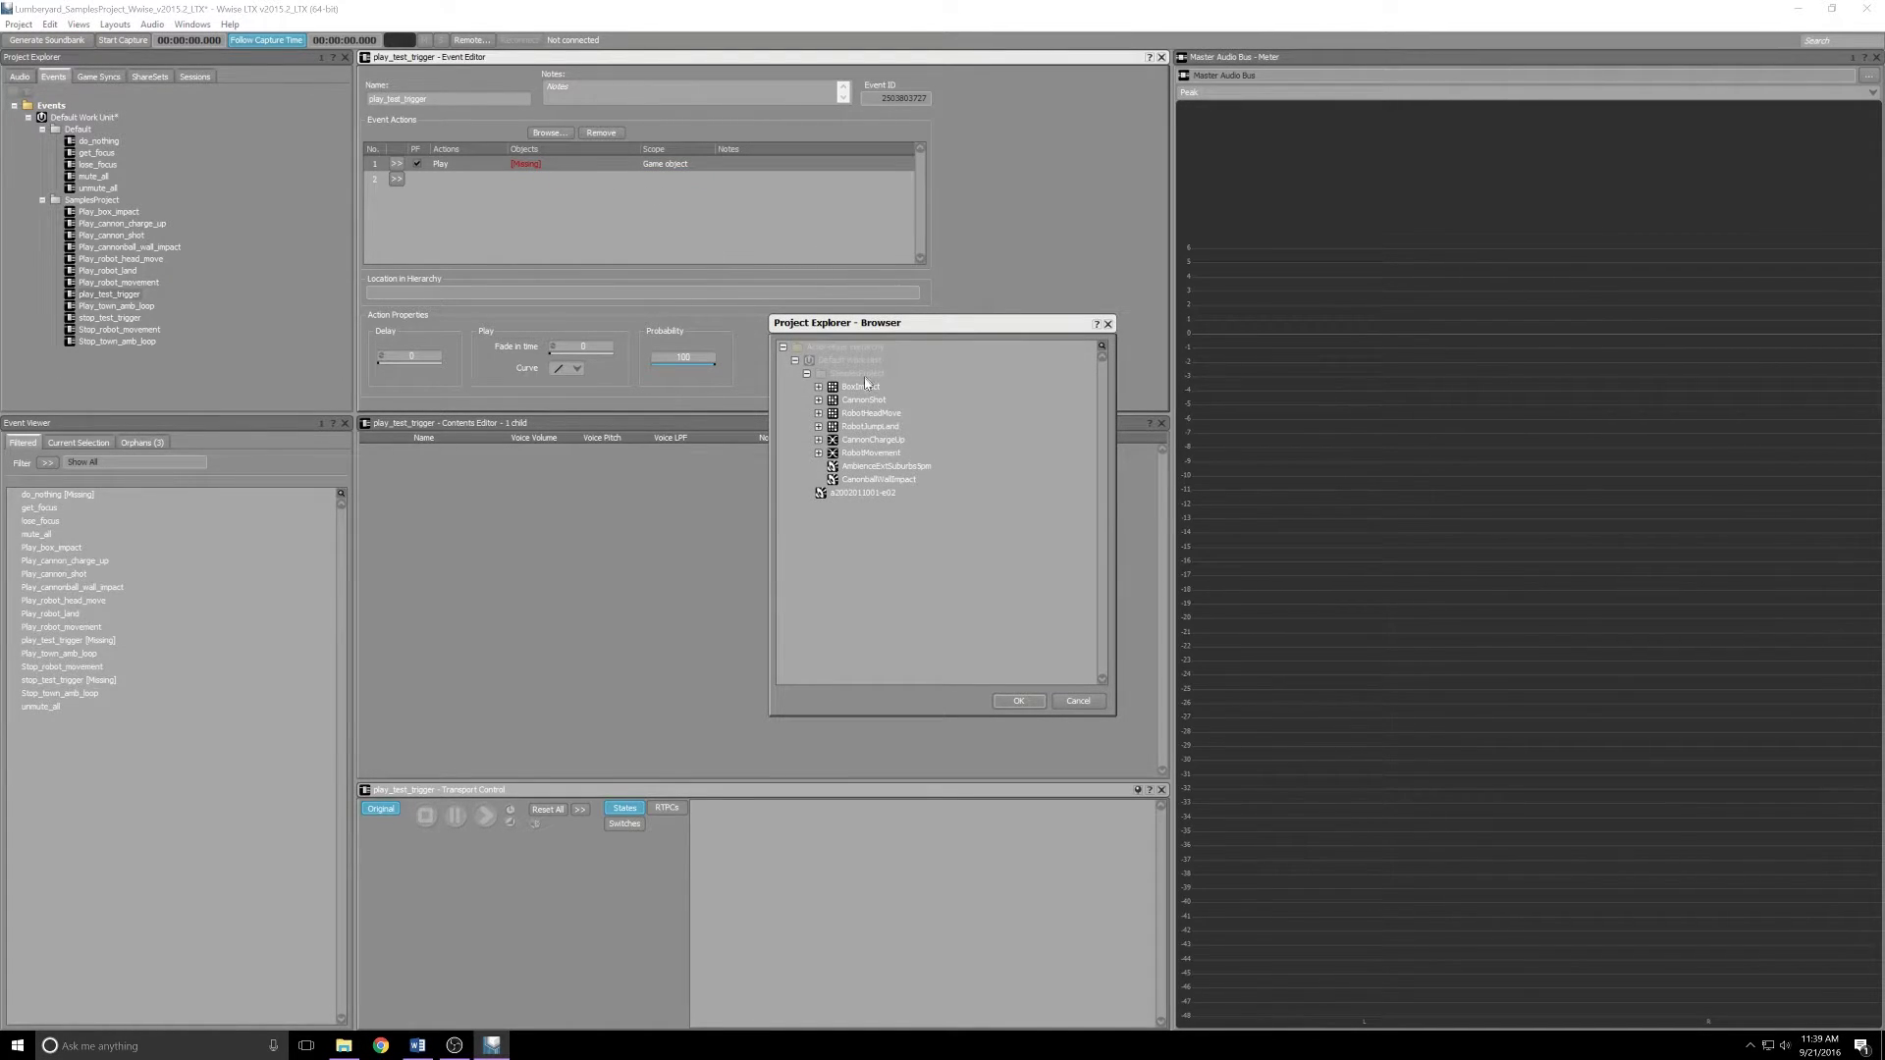
click(844, 494)
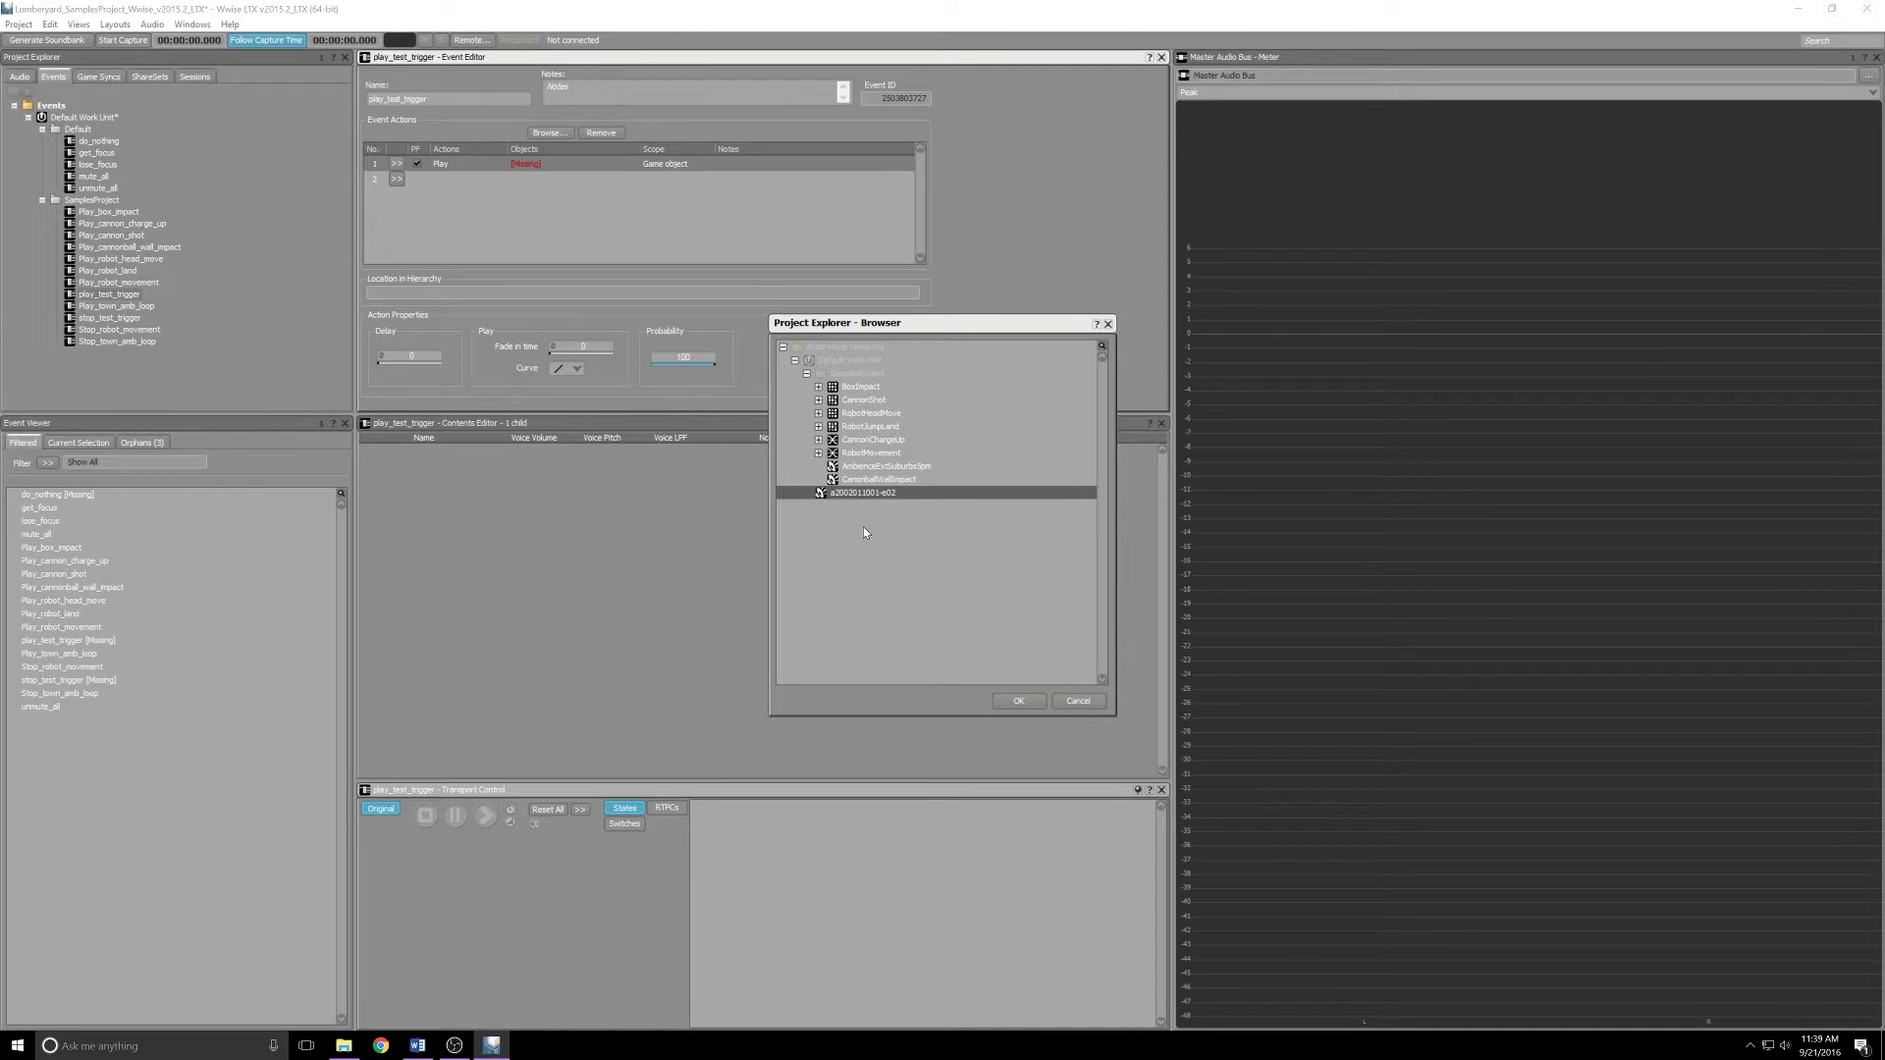
click(1015, 702)
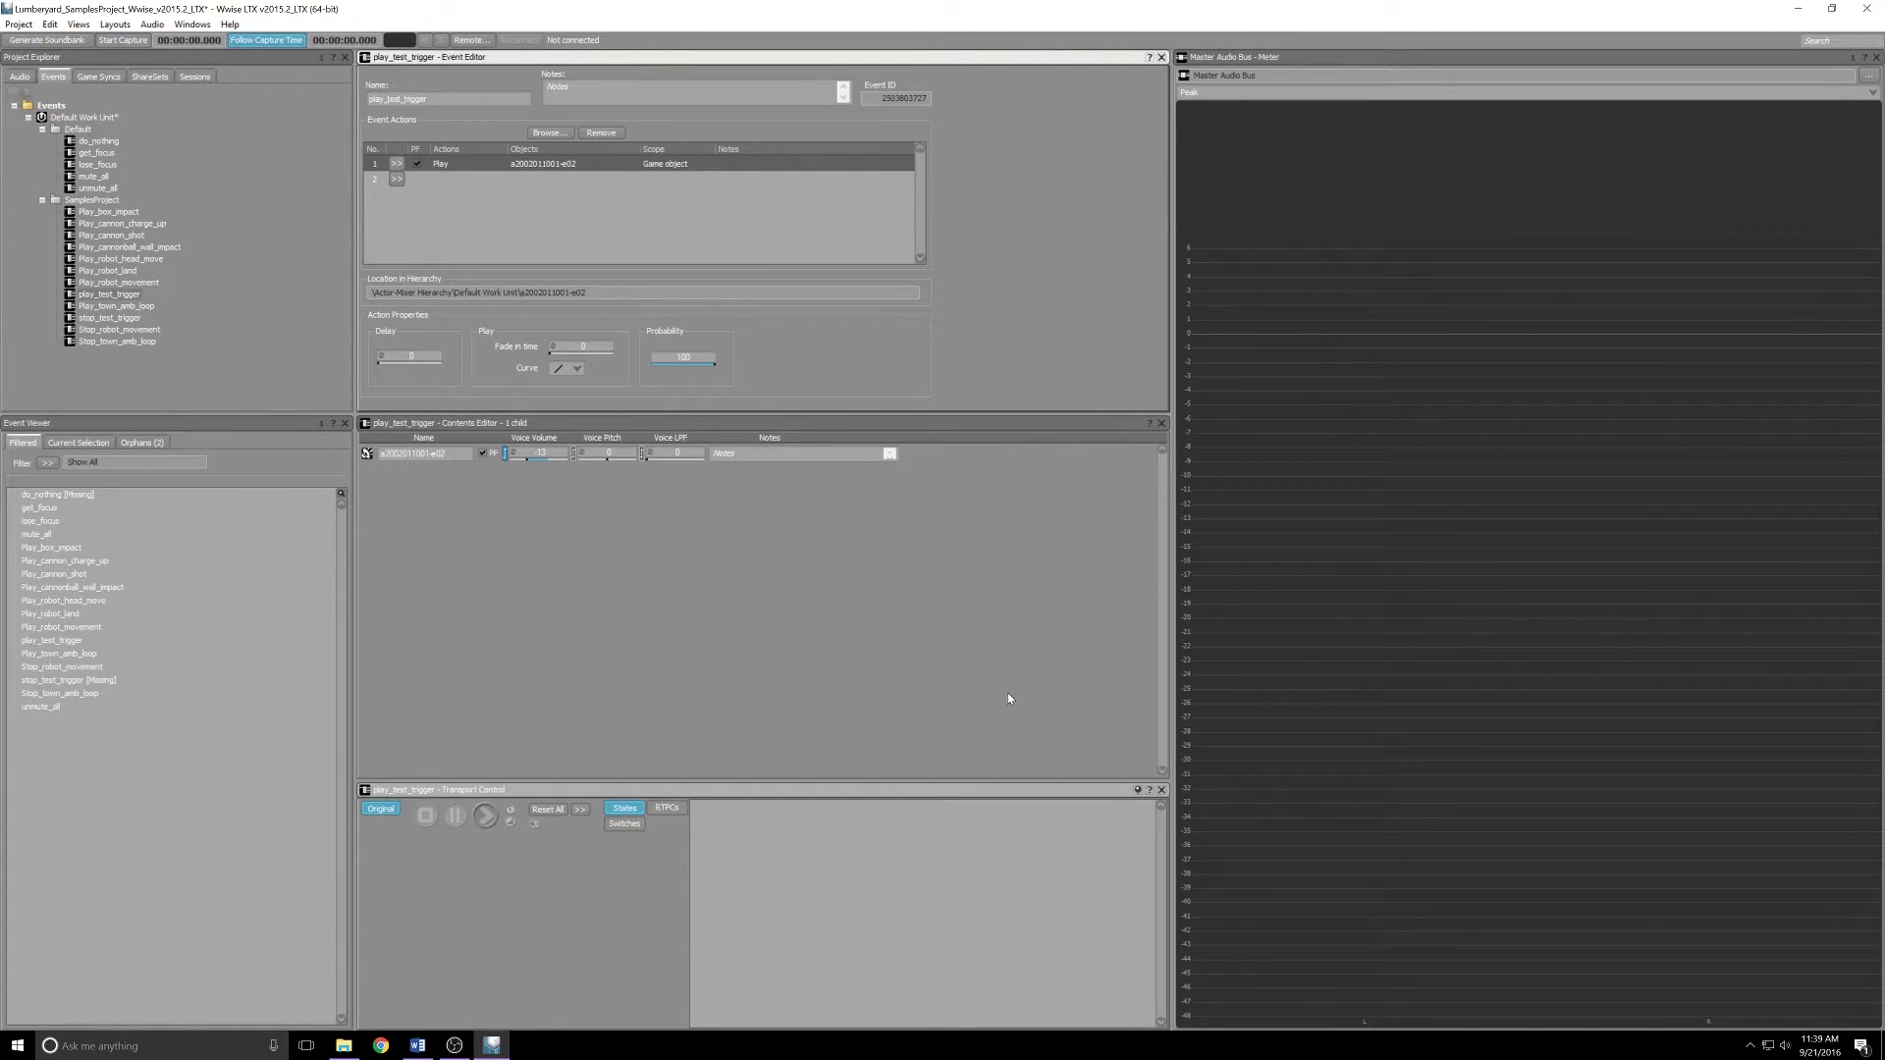
click(115, 318)
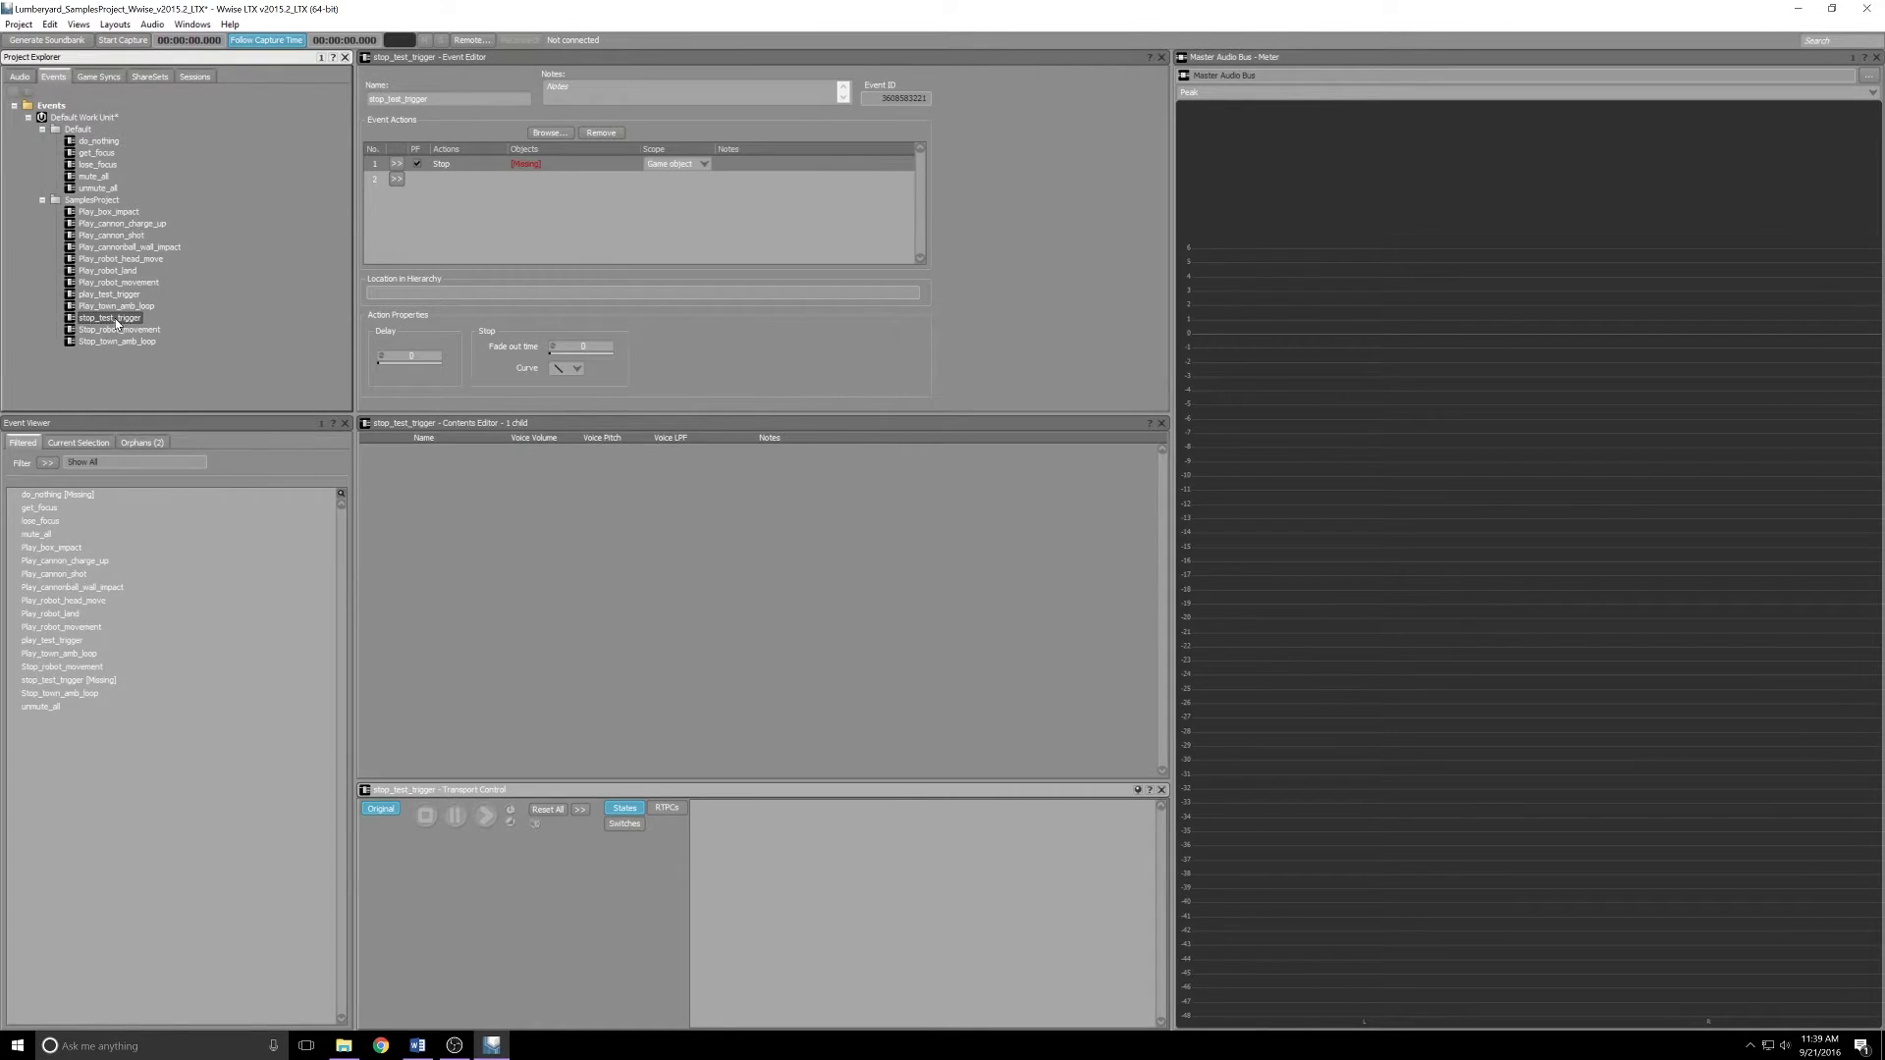
right_click(550, 163)
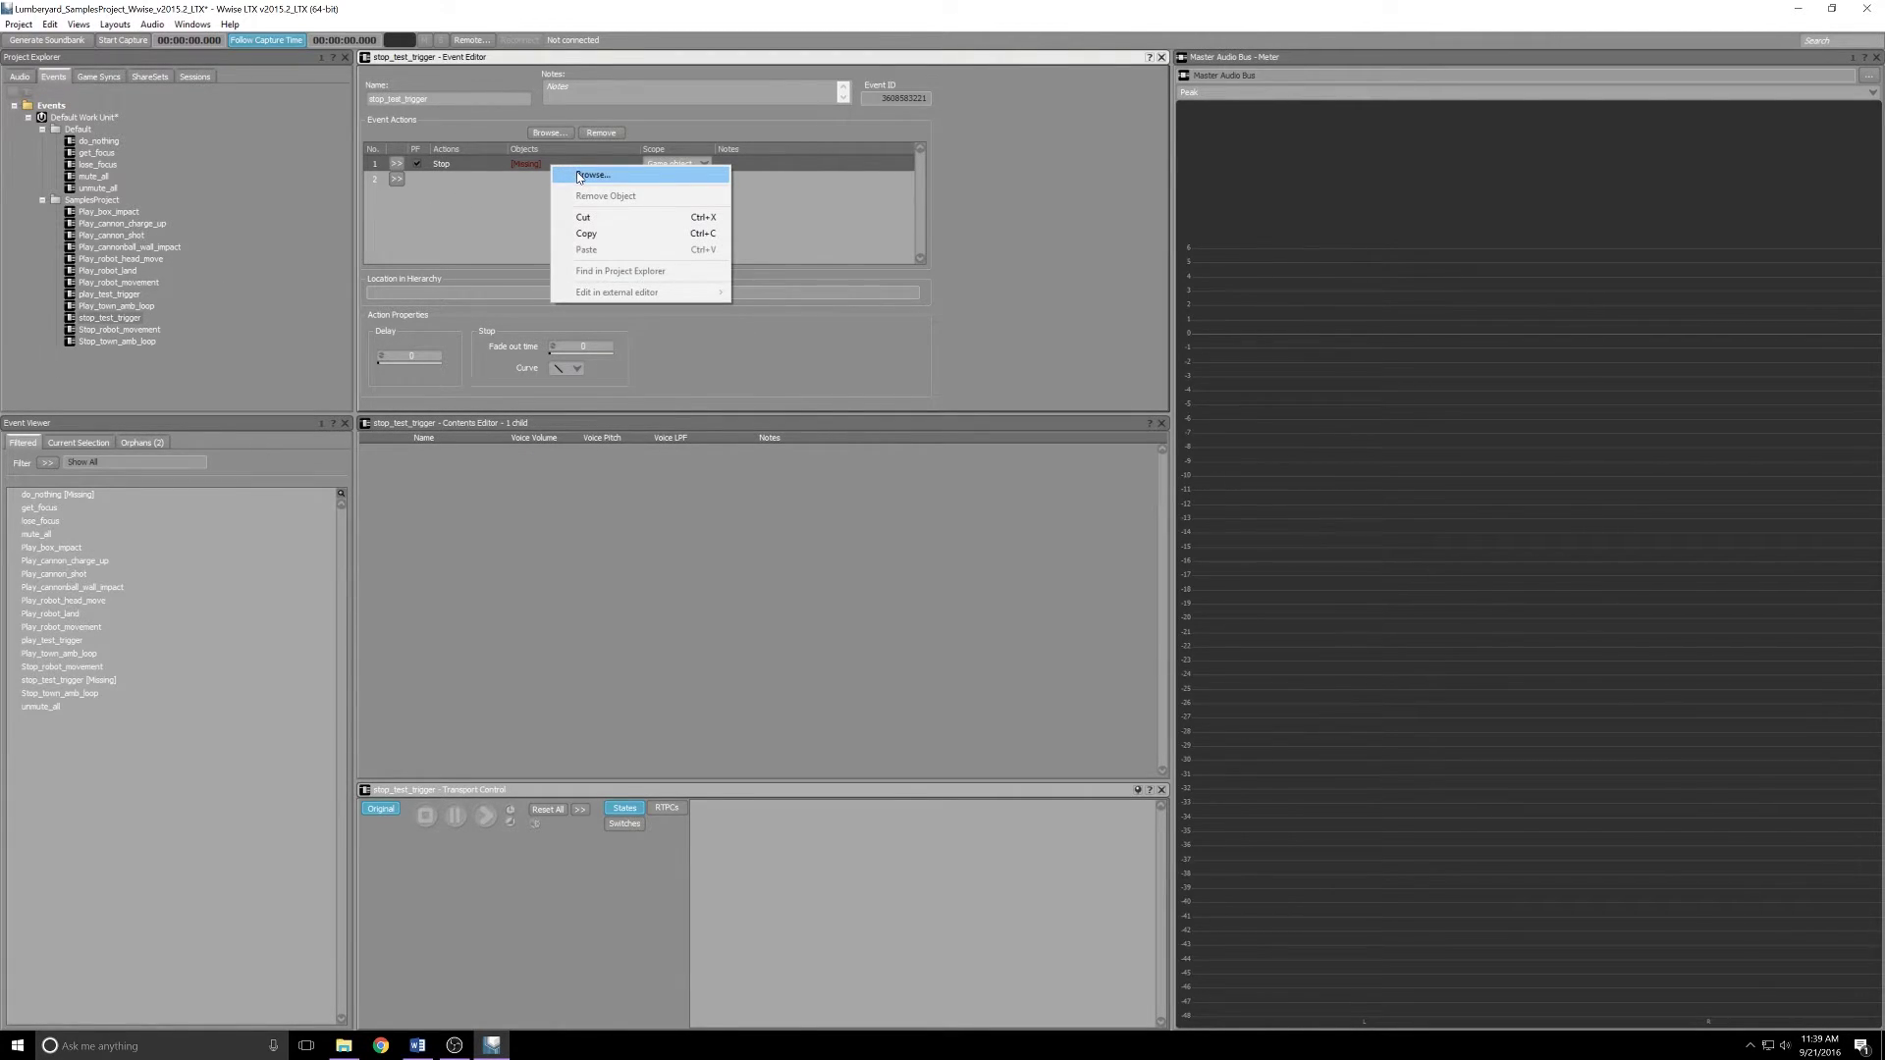
click(590, 176)
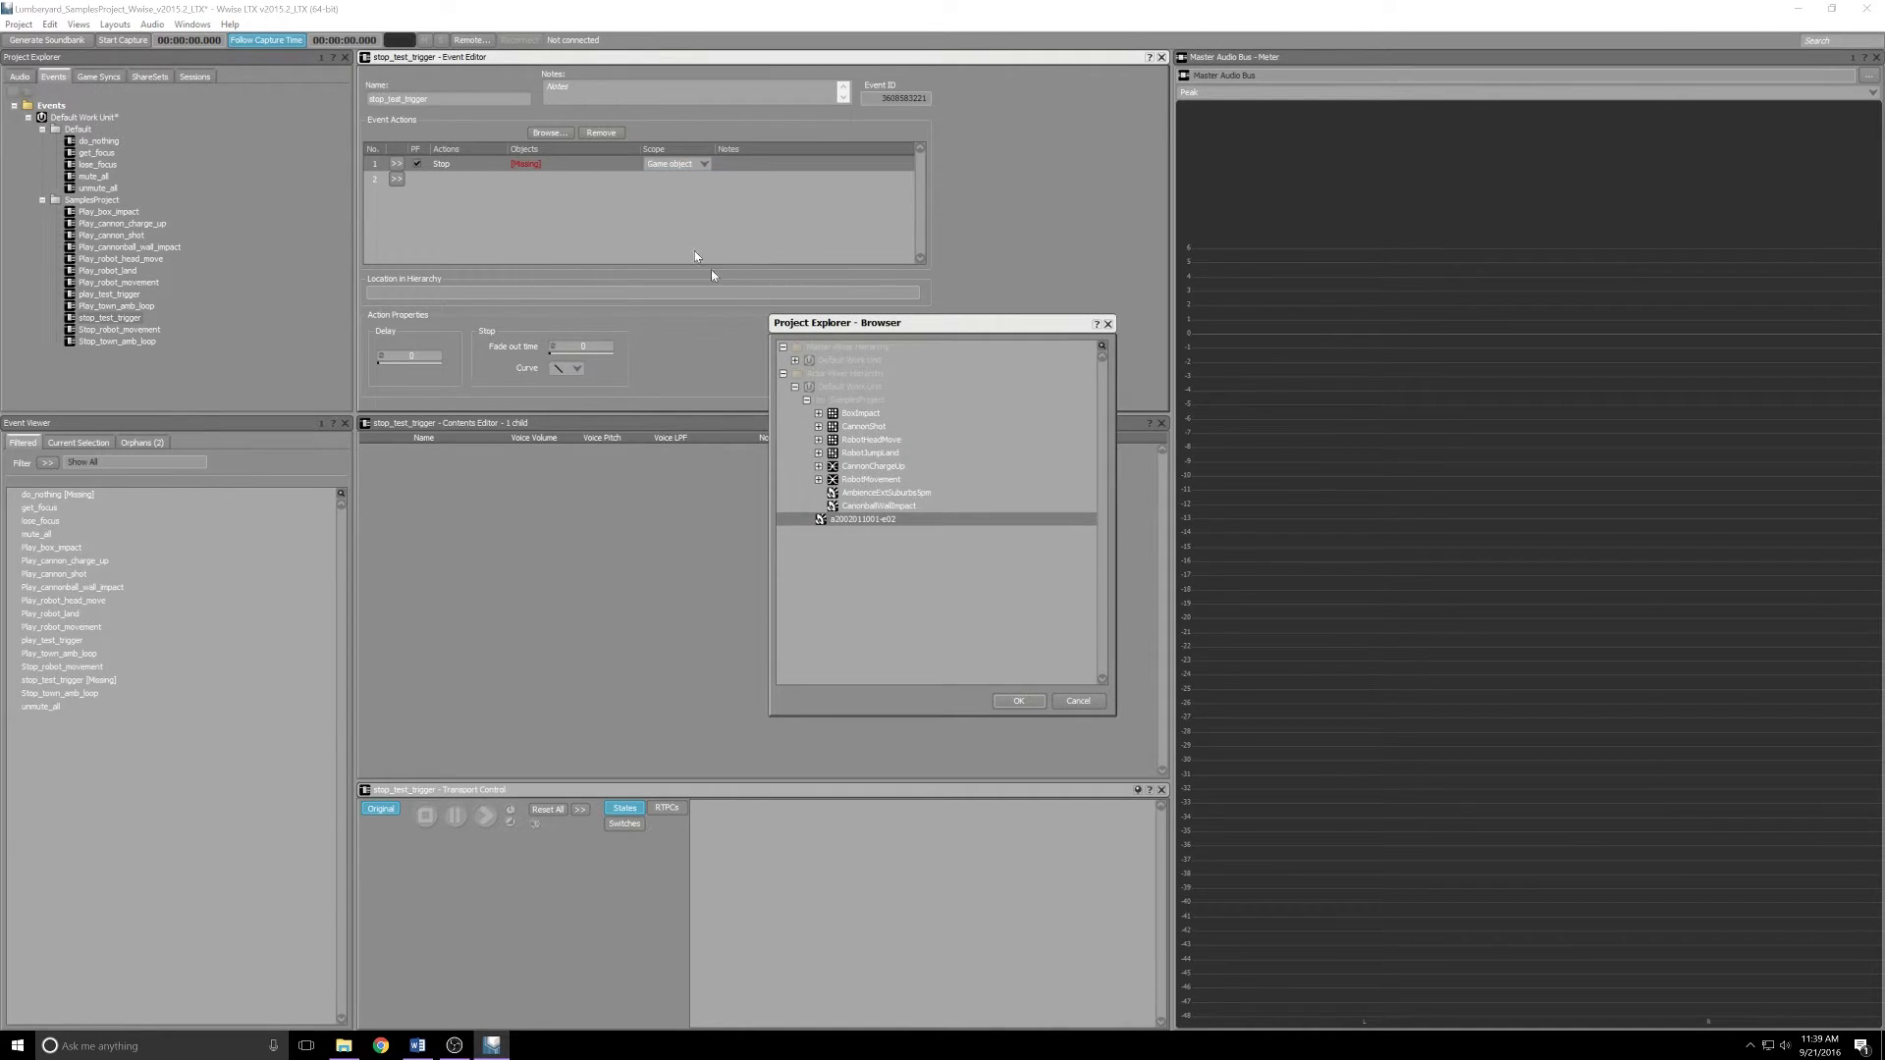
click(868, 521)
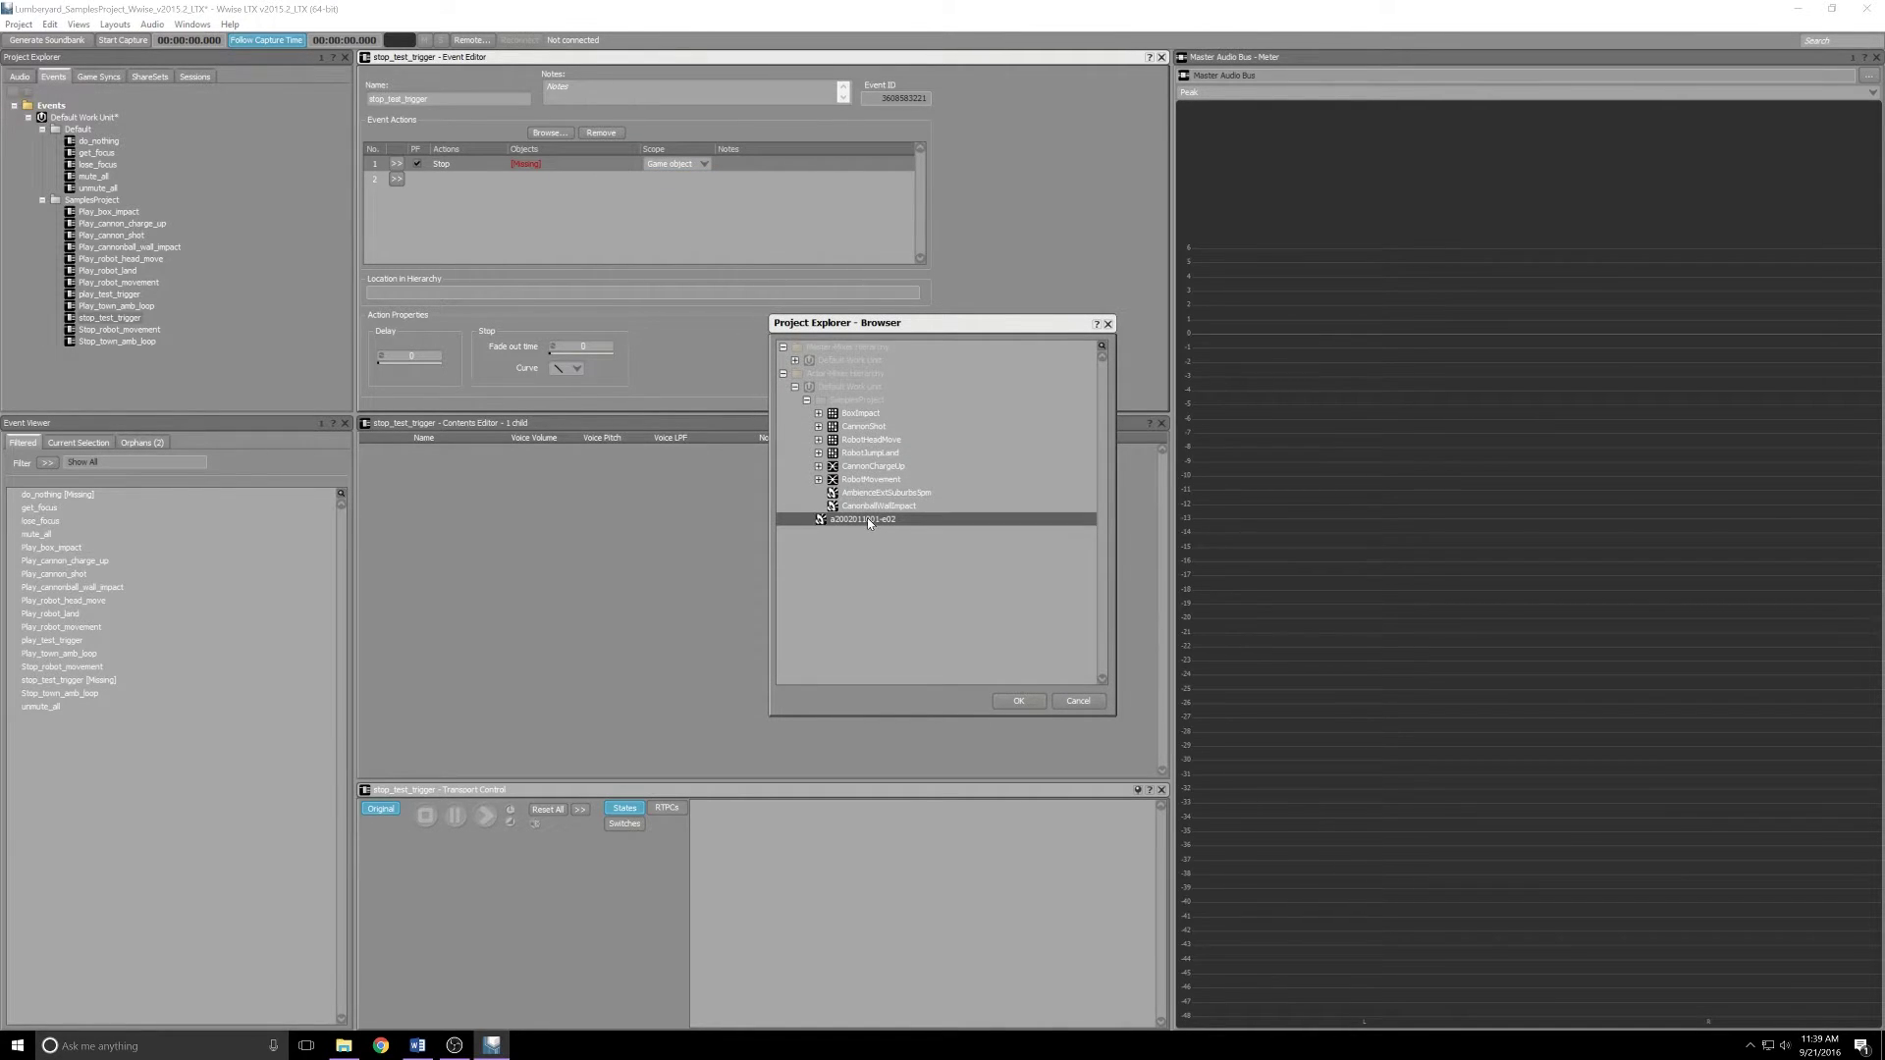
click(1029, 702)
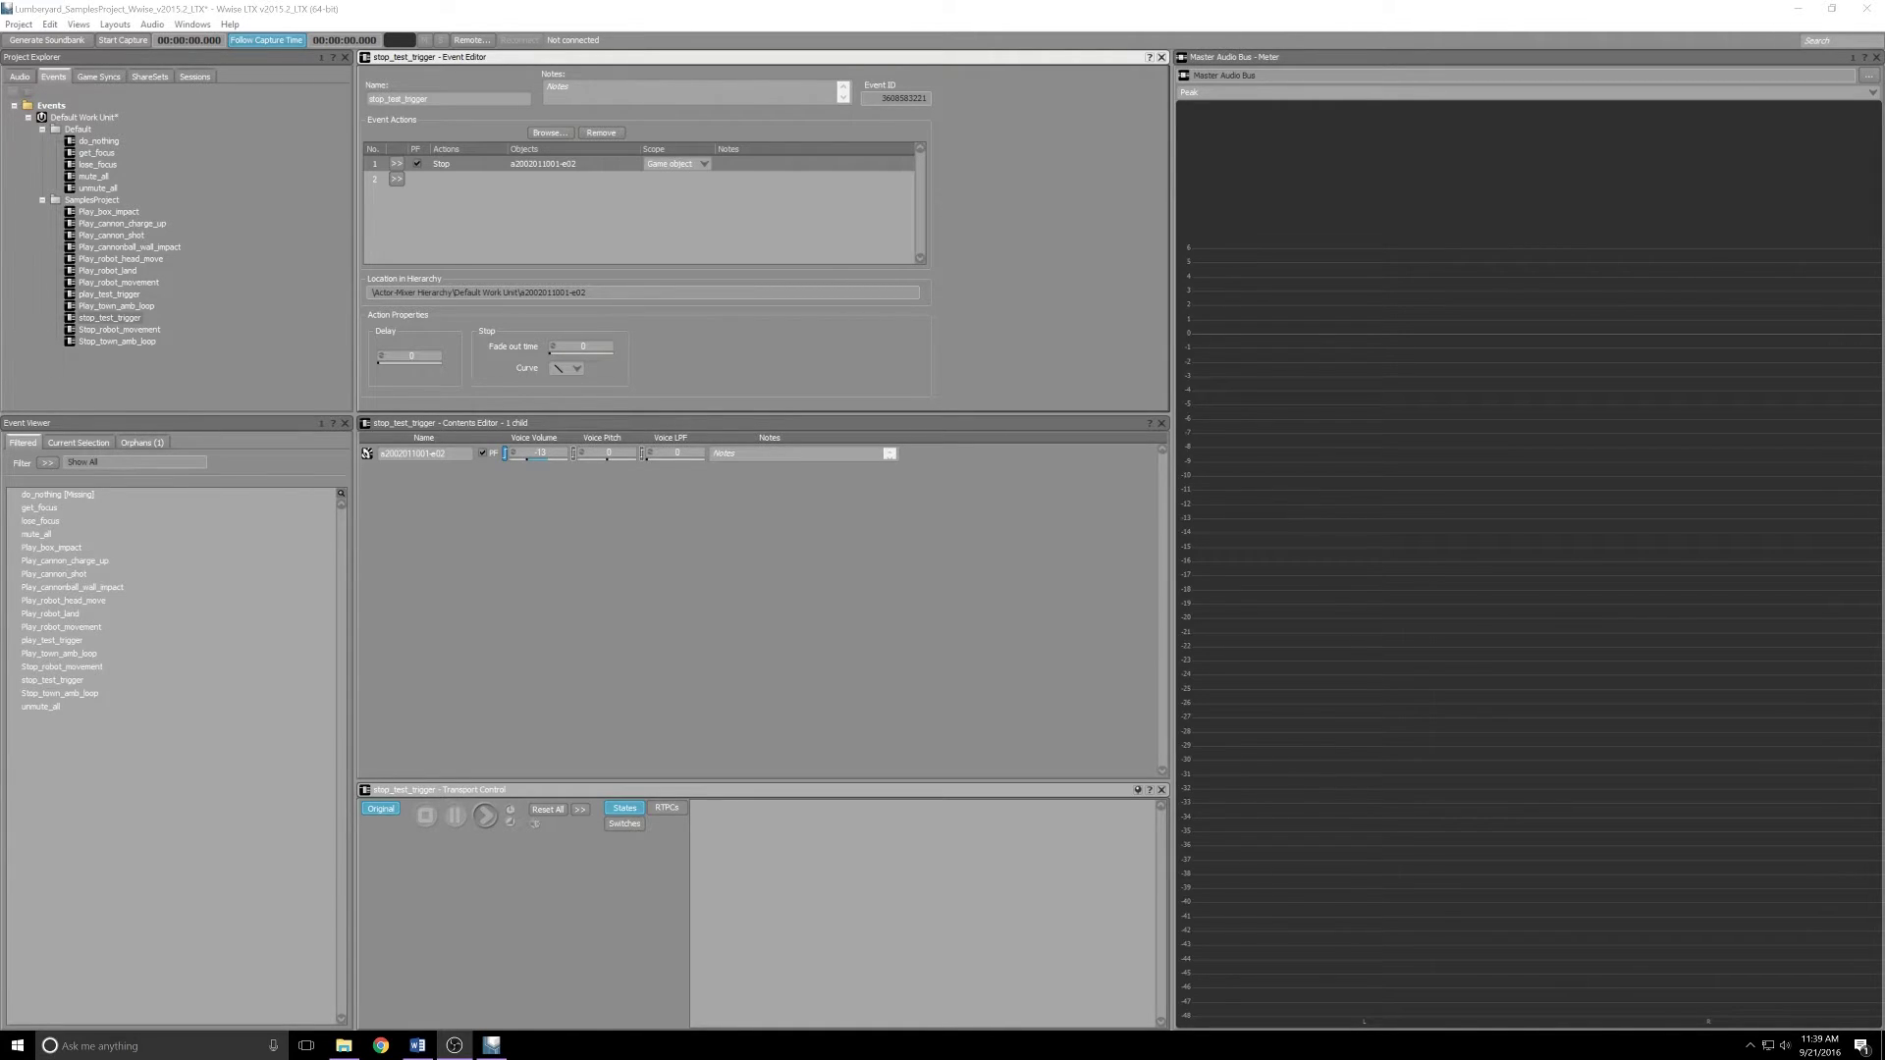
- Generate the Content and Init SoundBanks, dismiss the results, then save the project
click(59, 44)
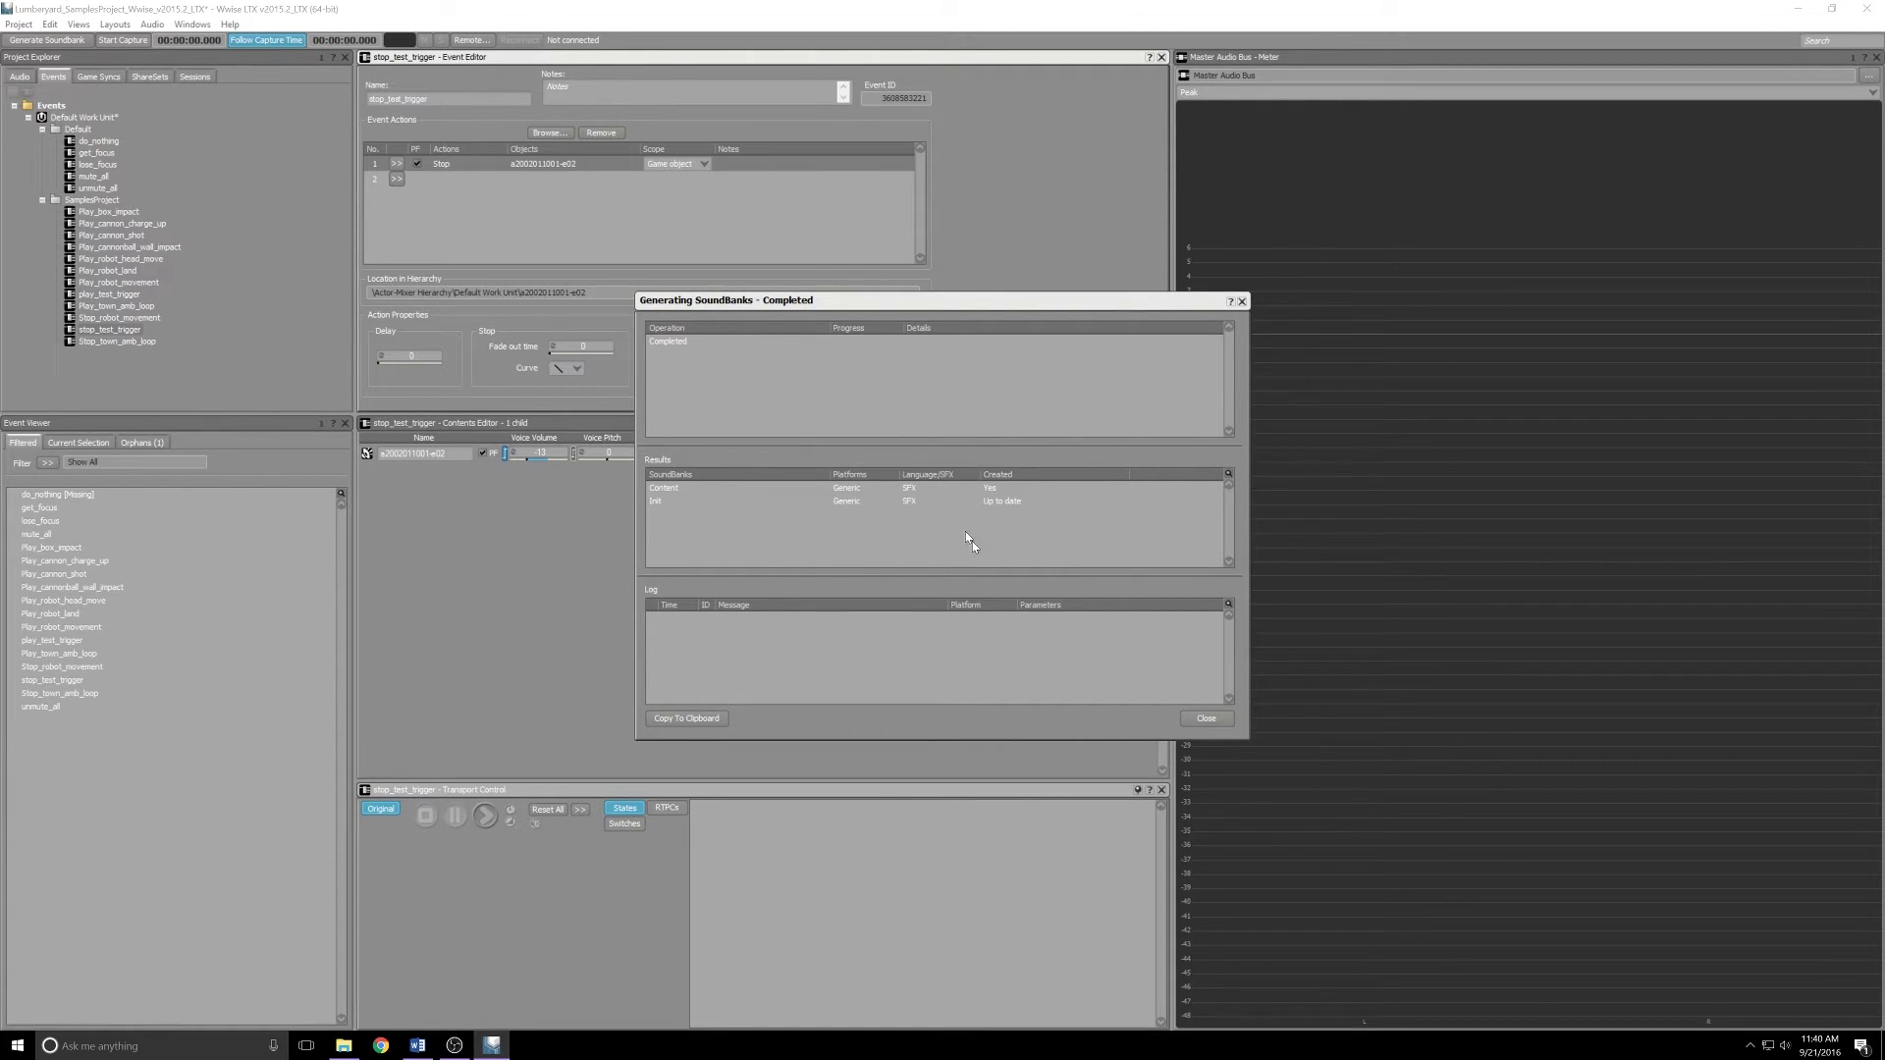
click(1212, 715)
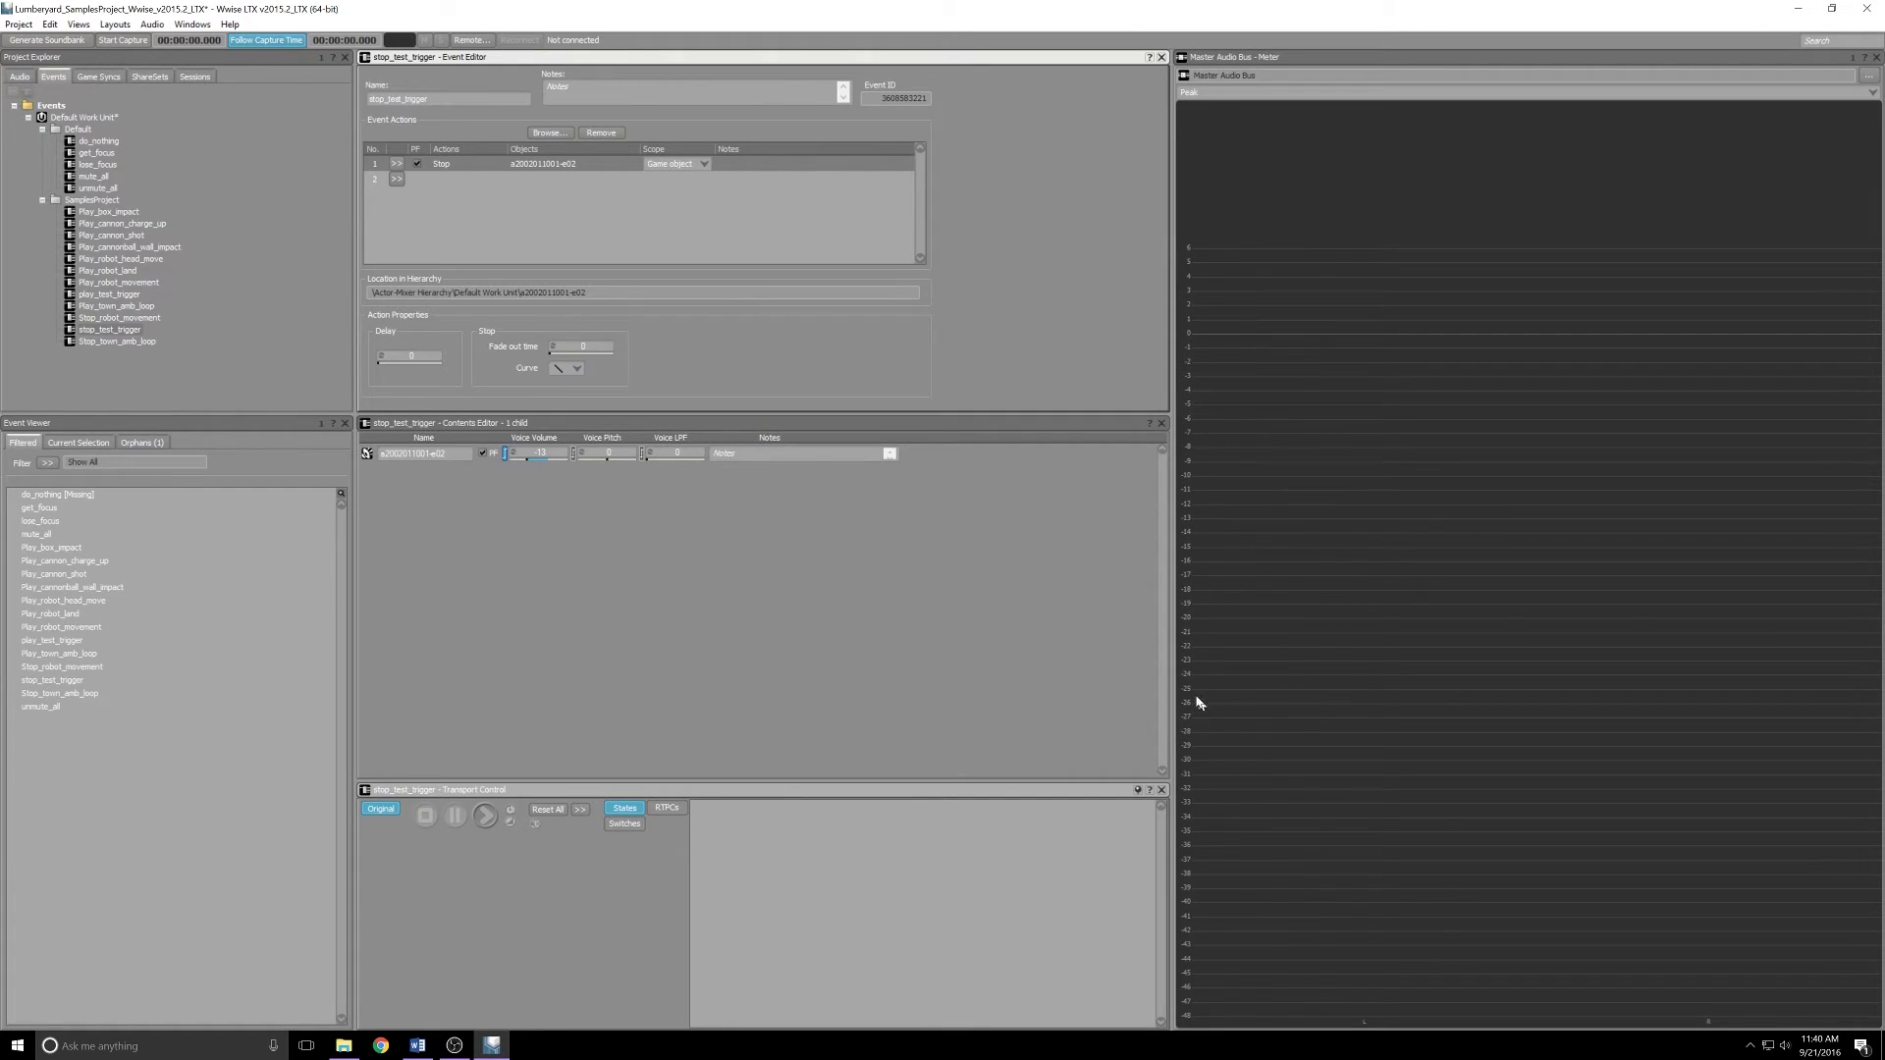
click(19, 25)
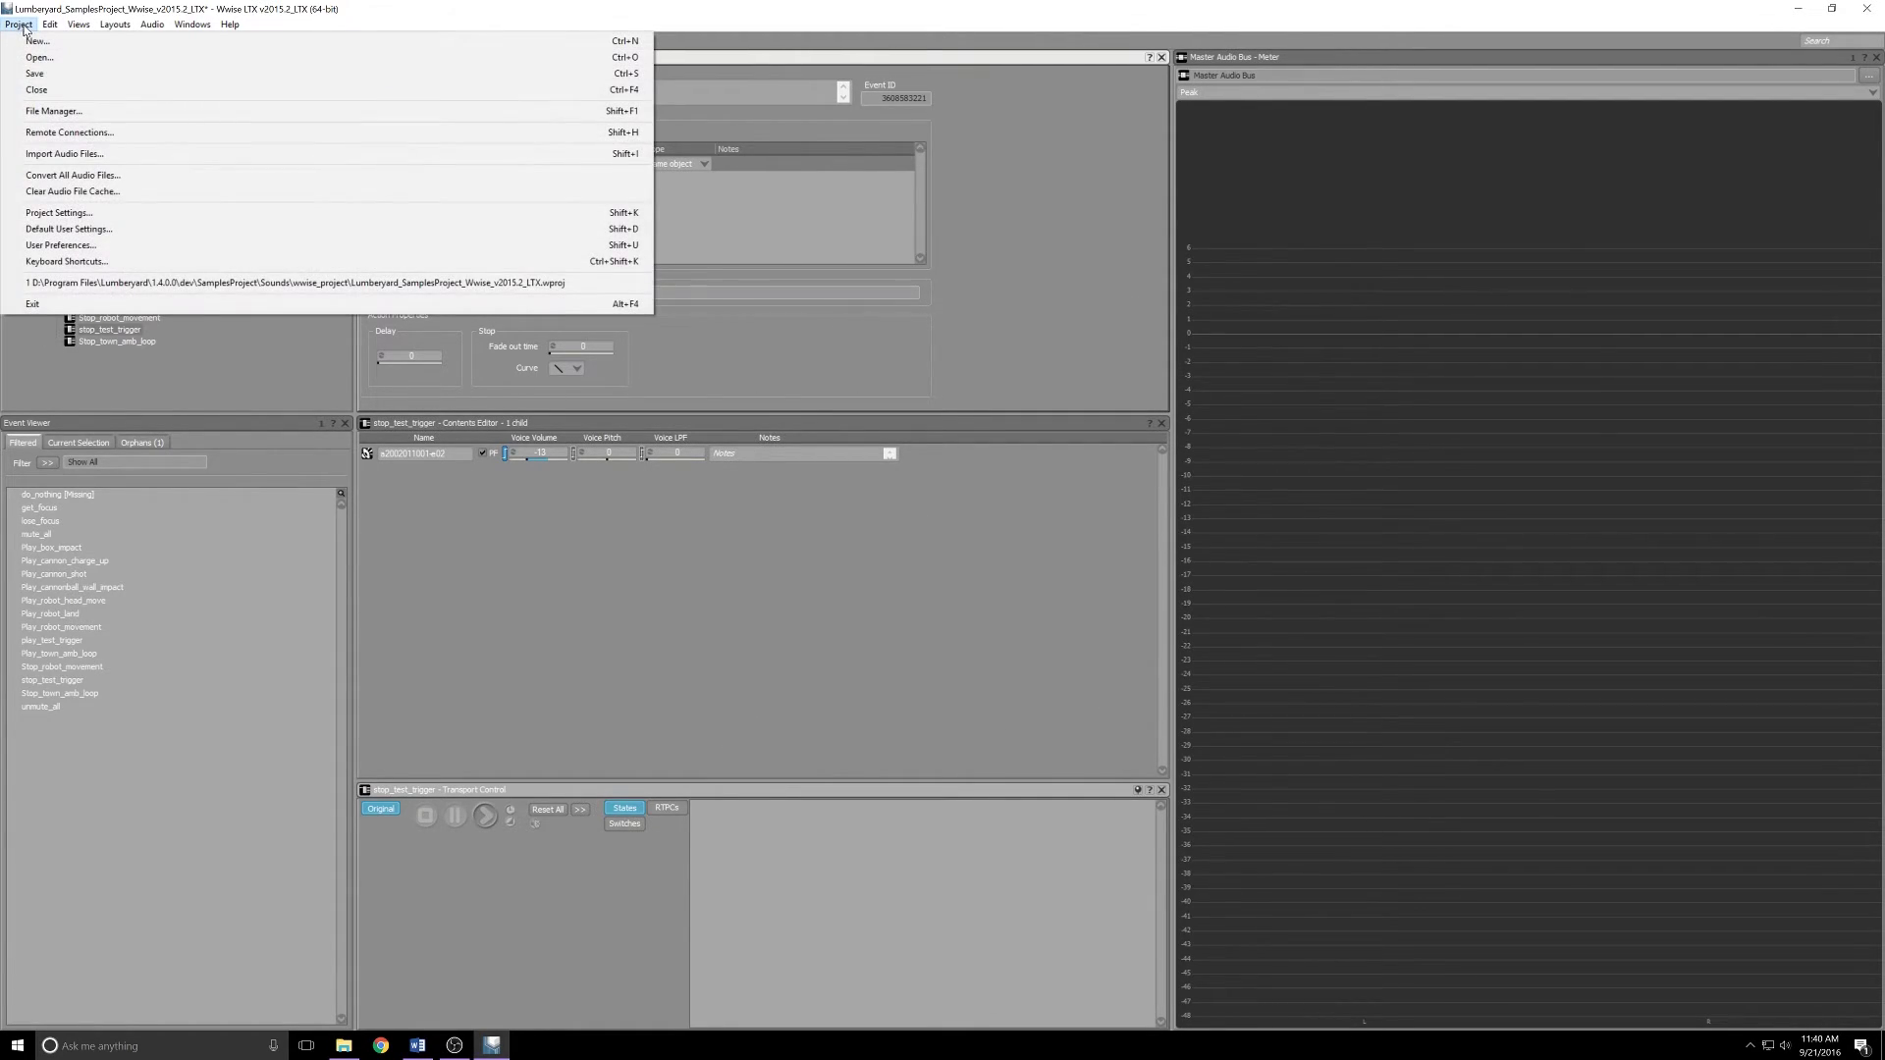
click(42, 74)
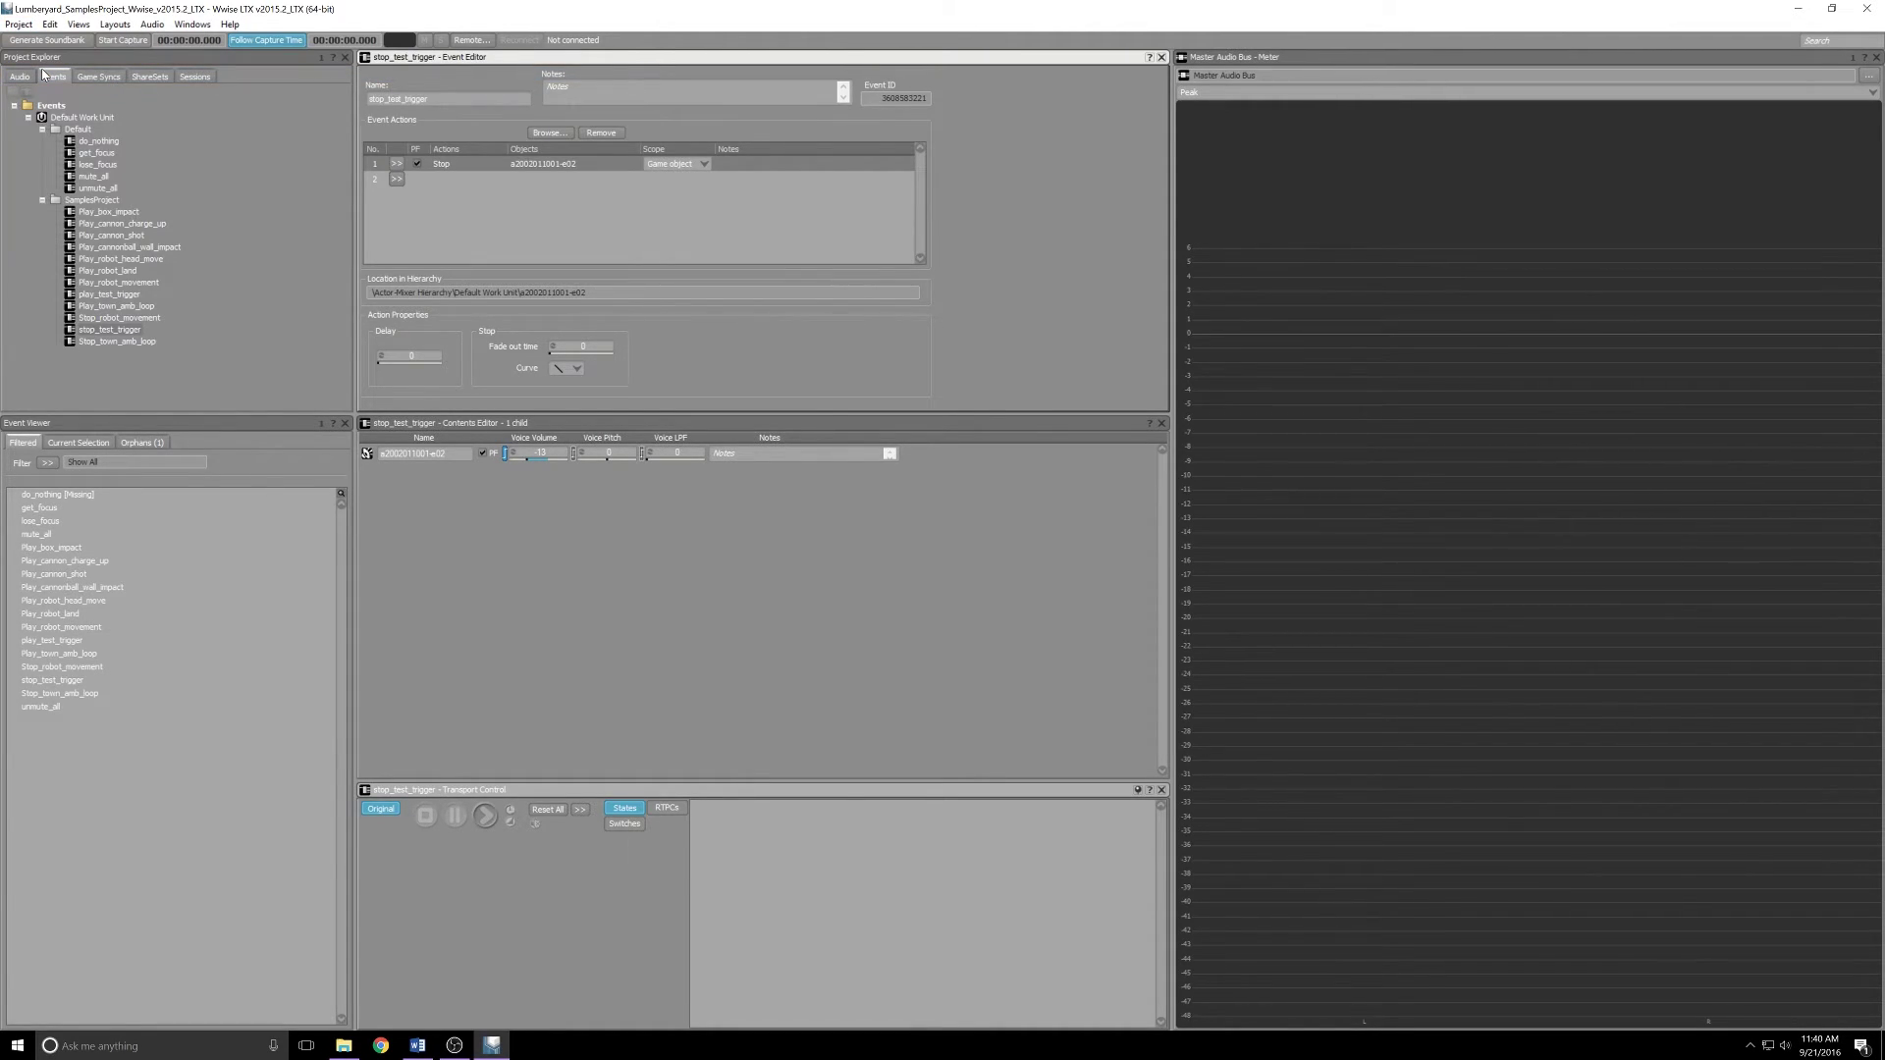
key(alt+Tab)
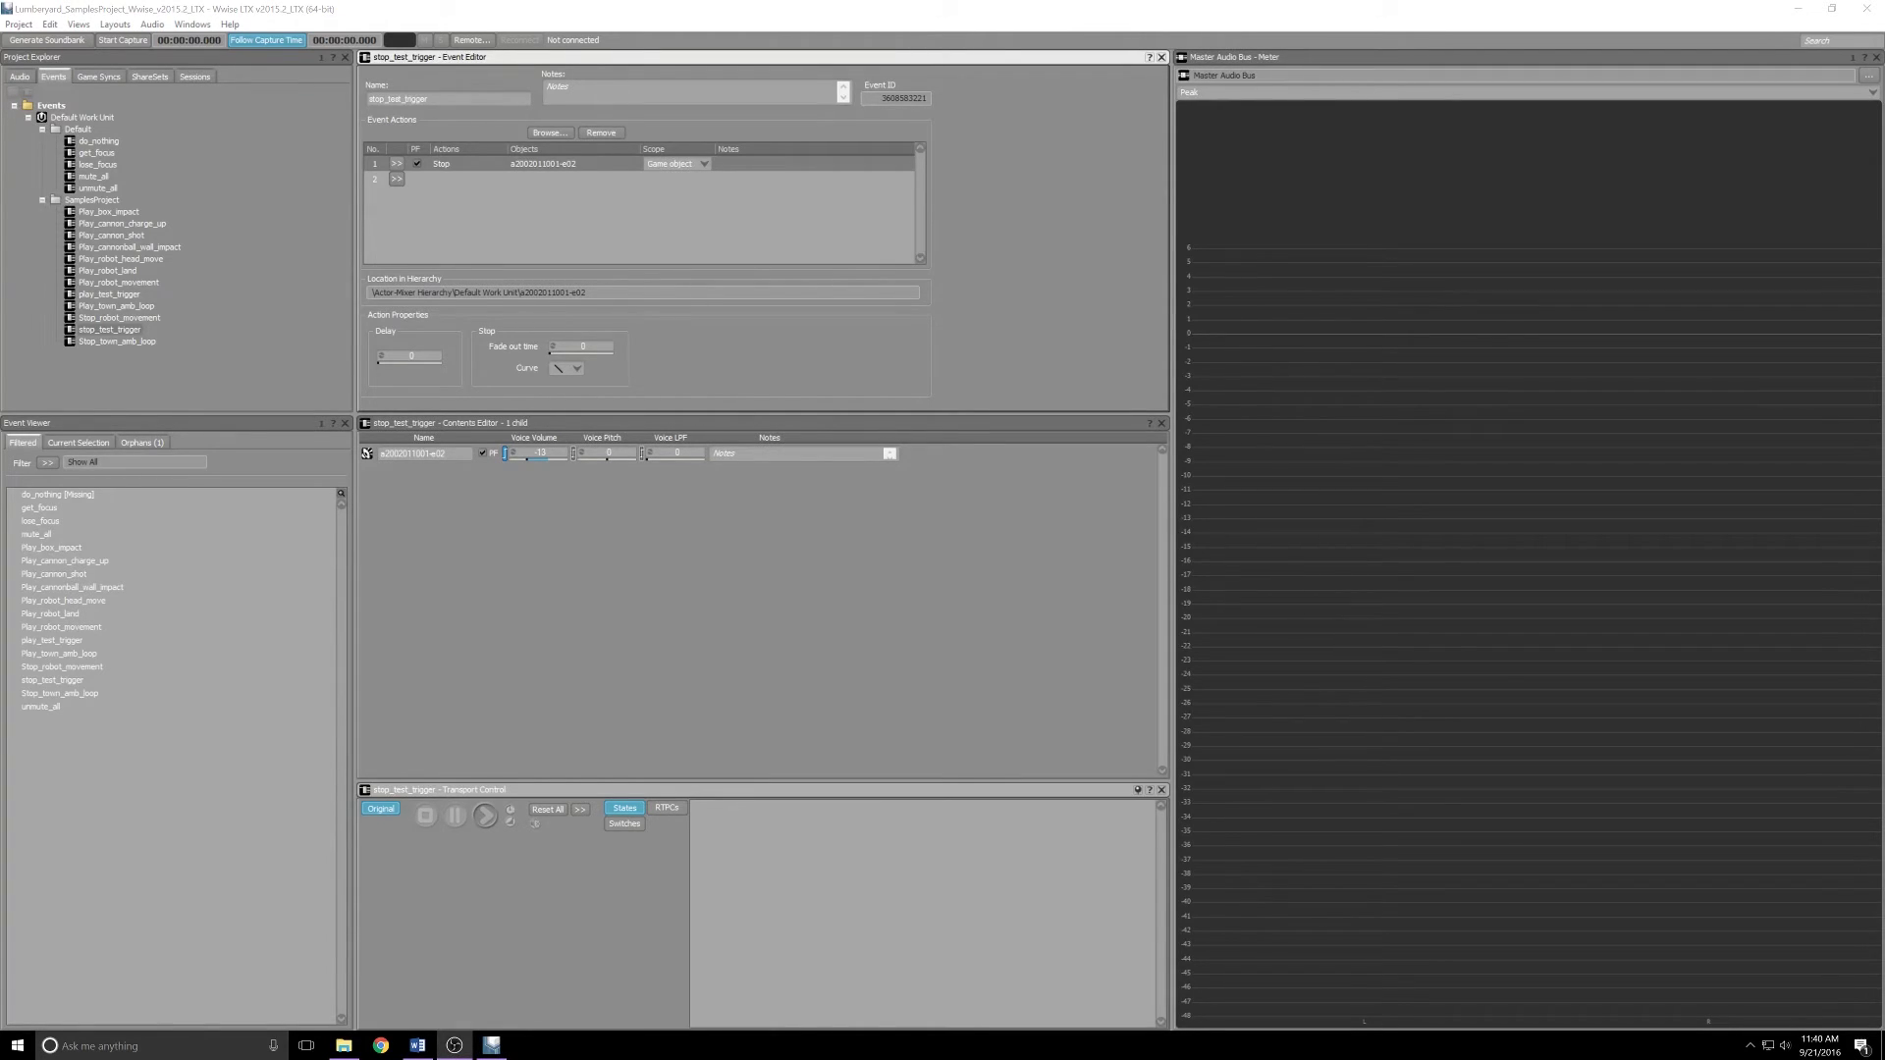